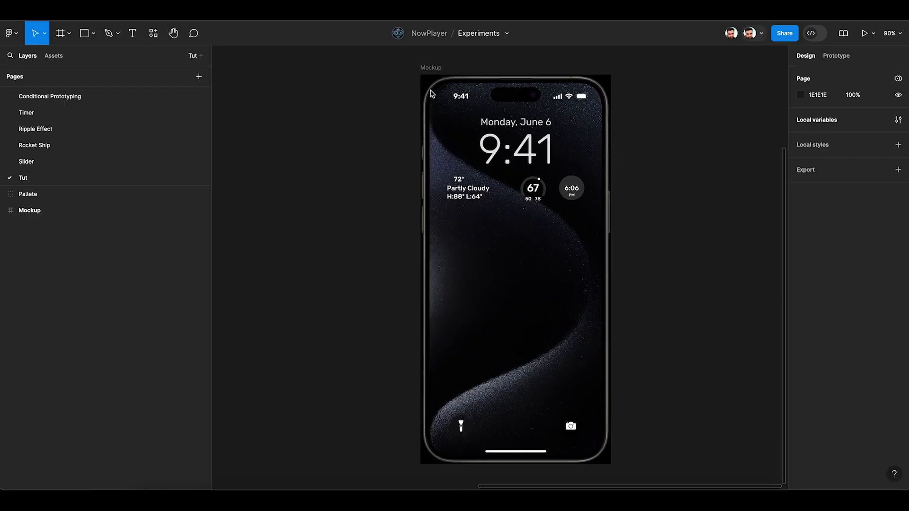
# Examine the Mockup frame's iPhone and Bg layers and what each contributes to the lock screen
pyautogui.click(76, 211)
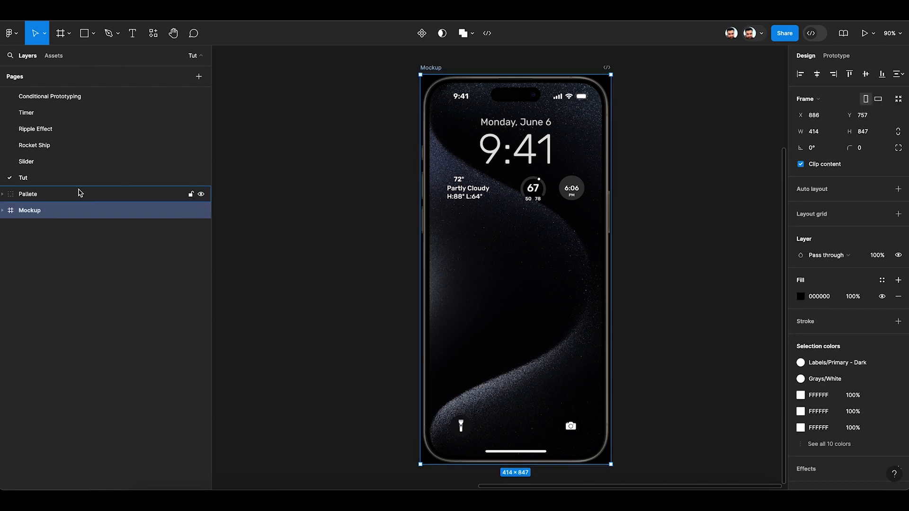
pyautogui.click(3, 210)
pyautogui.click(201, 228)
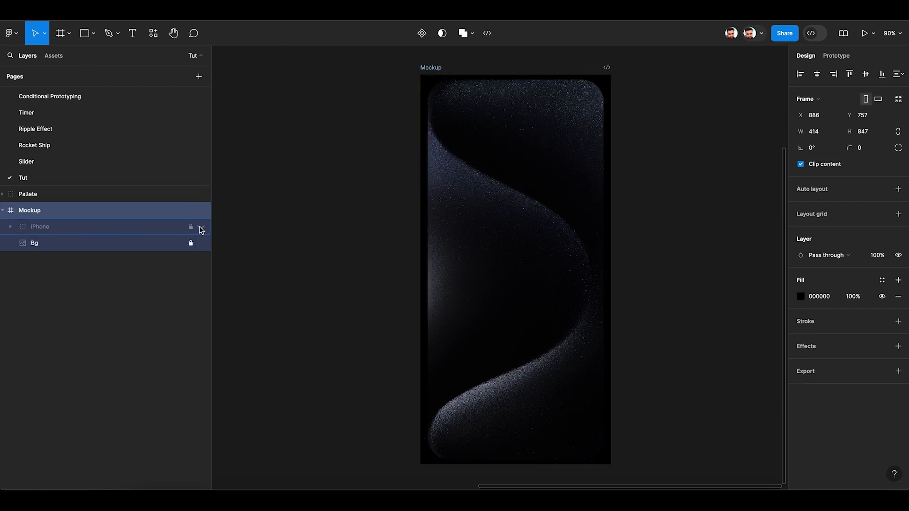
pyautogui.click(201, 228)
pyautogui.click(108, 249)
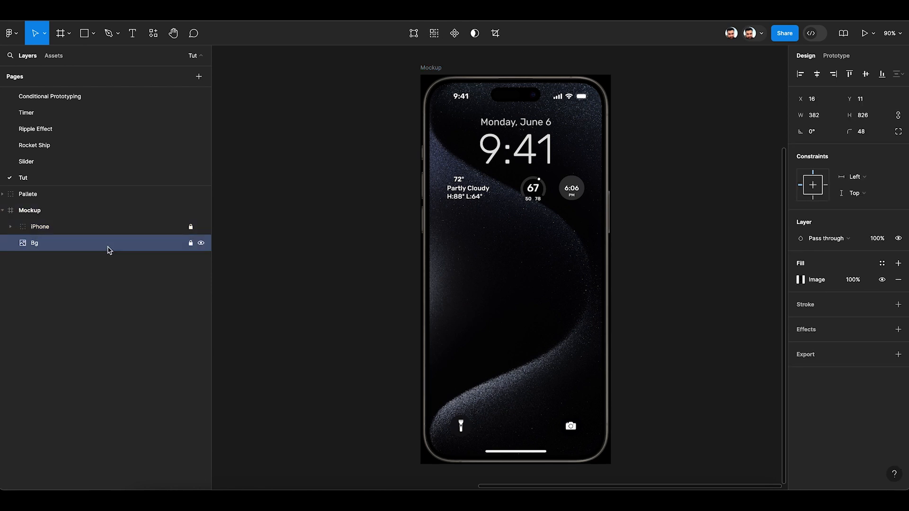
pyautogui.click(127, 227)
pyautogui.click(132, 248)
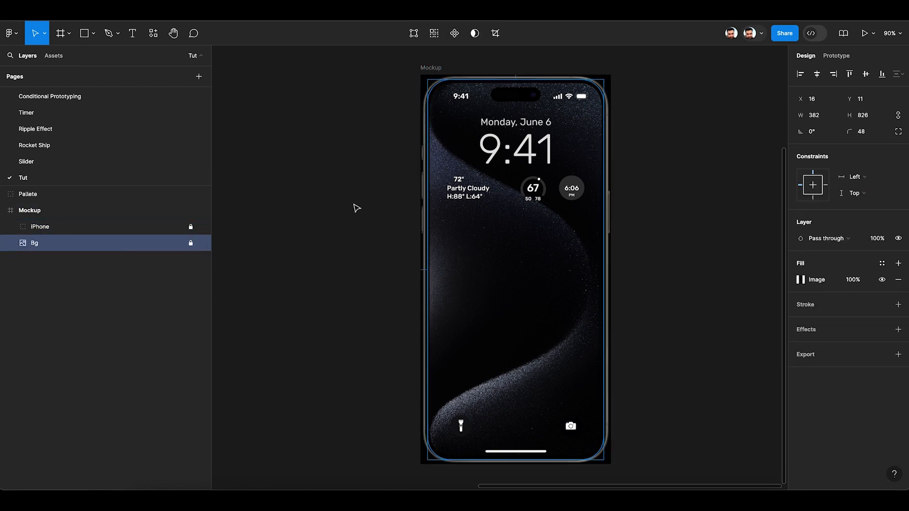
# Draw a rectangle about 381 × 826 over the phone screen, giving it a stroke and no fill
pyautogui.click(84, 33)
pyautogui.moveTo(428, 80); pyautogui.dragTo(606, 460)
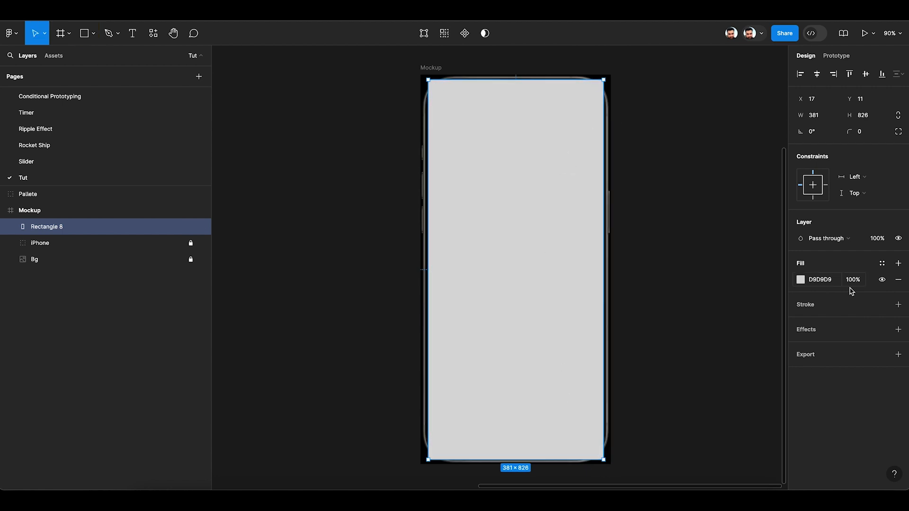
pyautogui.click(899, 305)
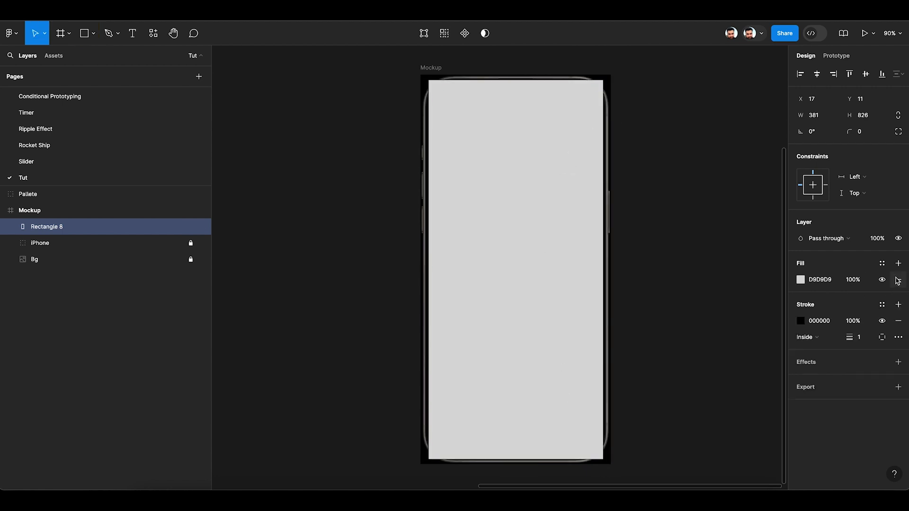
pyautogui.click(898, 281)
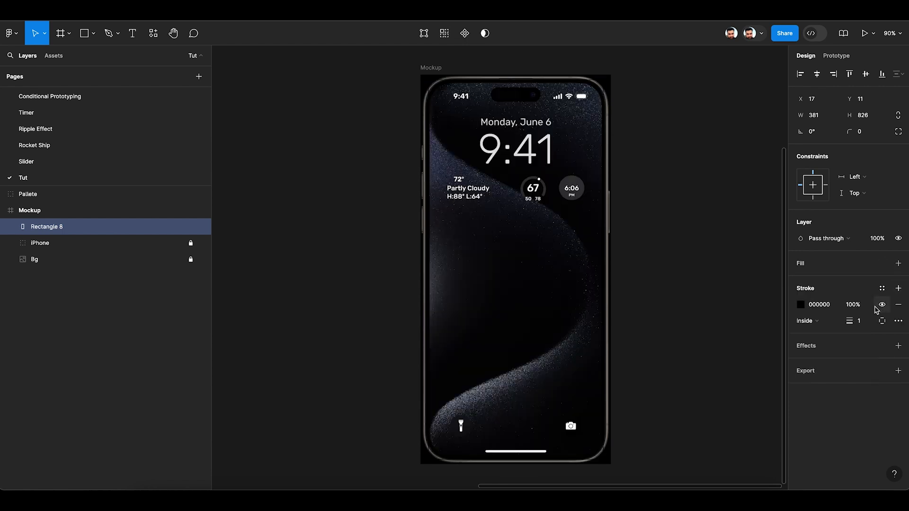
# Set the rectangle's stroke colour to FFFFFF and its stroke width to 2
pyautogui.click(828, 308)
pyautogui.write('ffffff')
pyautogui.press('Tab')
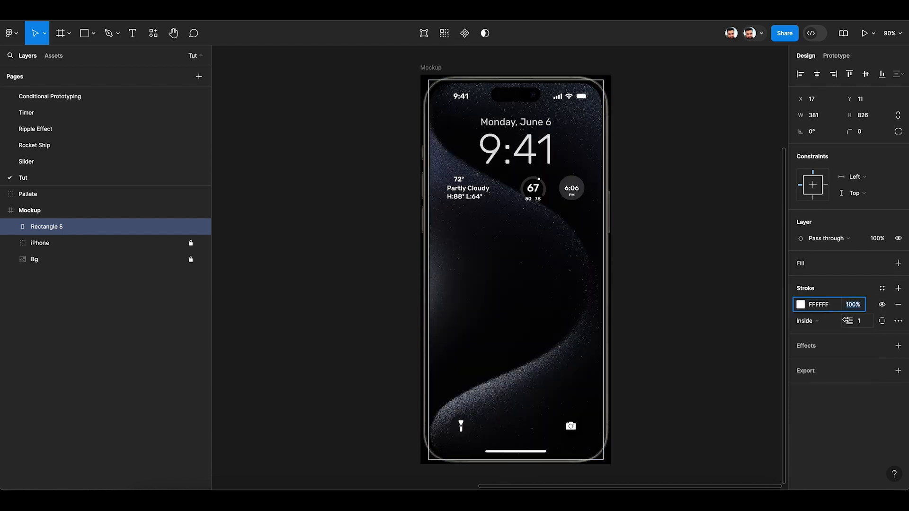
pyautogui.click(863, 326)
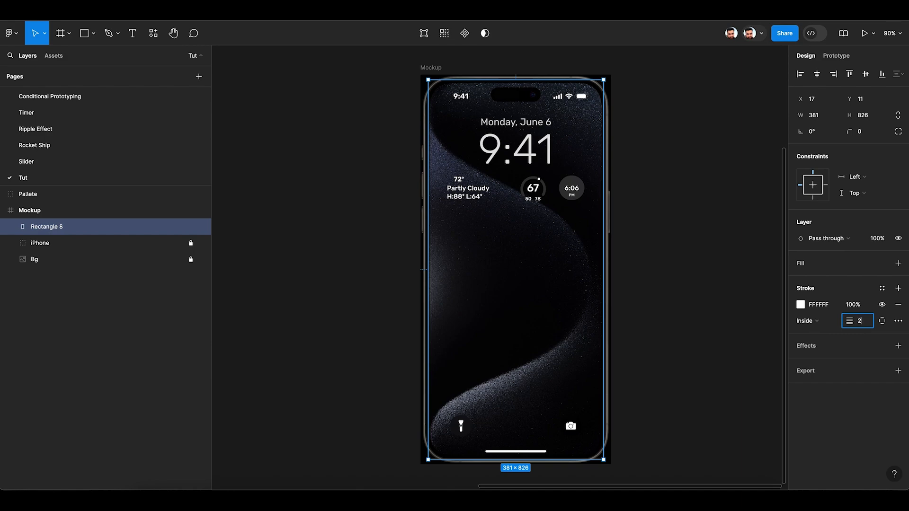
pyautogui.press('Return')
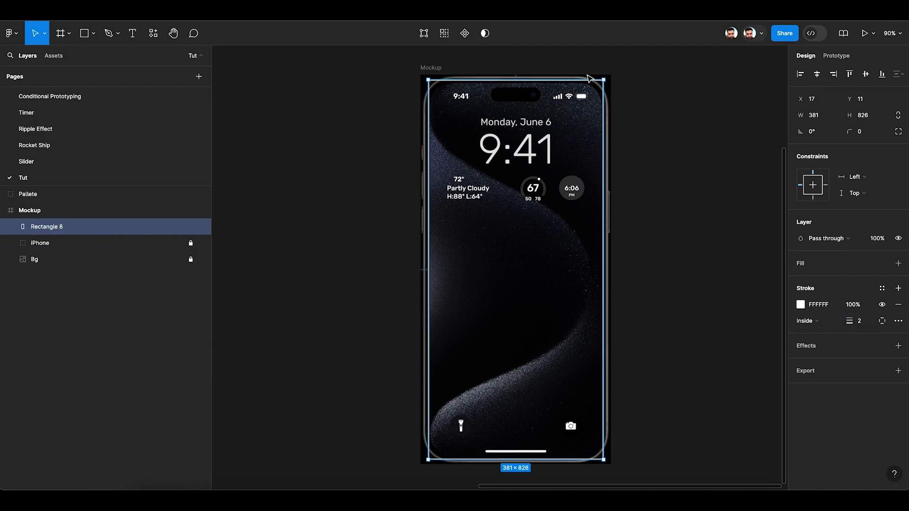
# Lower the rectangle's upper edge to the wallpaper's edge, at about Y 18, for a height of about 819
pyautogui.scroll(10, 587, 77)
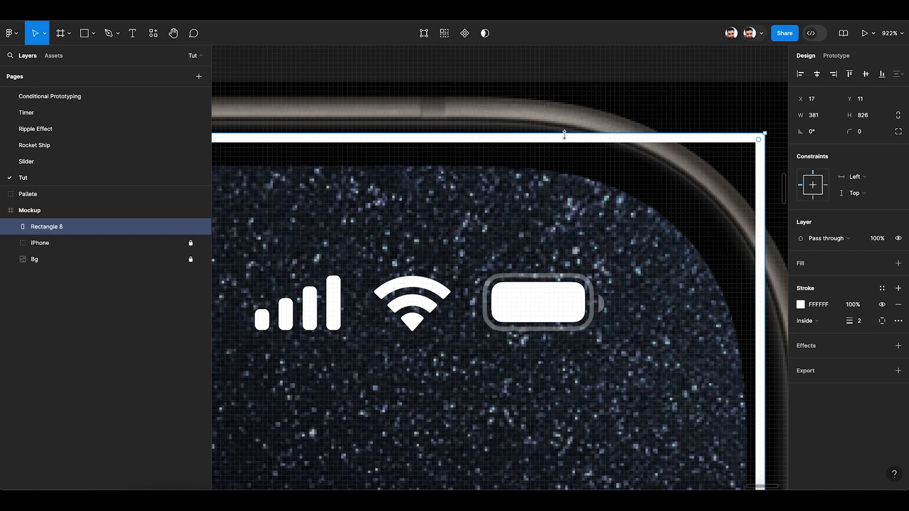
pyautogui.moveTo(565, 136); pyautogui.dragTo(566, 167)
pyautogui.scroll(-5, 567, 168)
pyautogui.scroll(-5, 569, 170)
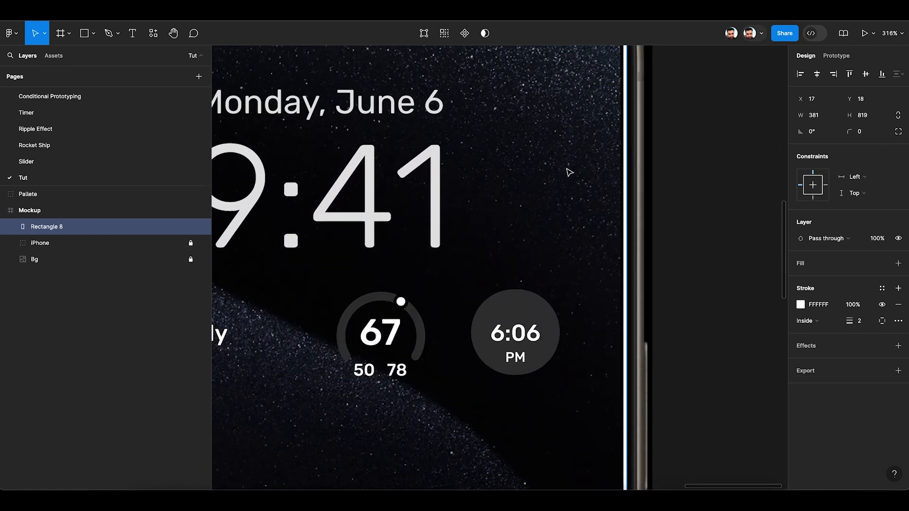
pyautogui.scroll(-10, 568, 170)
pyautogui.scroll(5, 503, 242)
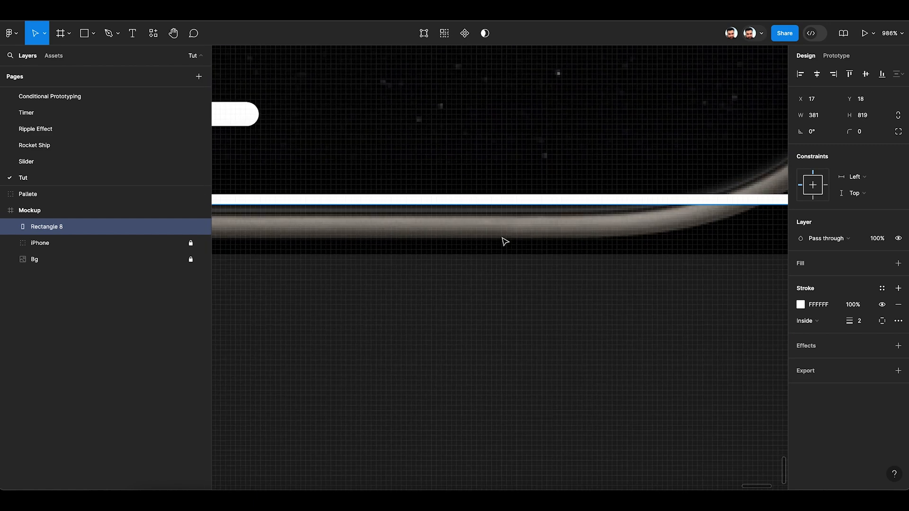
pyautogui.moveTo(523, 224)
pyautogui.mouseDown()
pyautogui.moveTo(521, 211)
pyautogui.moveTo(521, 226)
pyautogui.mouseUp()
# Extend the rectangle's right and left edges towards the phone frame, to a width of about 386 at X 14
pyautogui.scroll(-5, 521, 226)
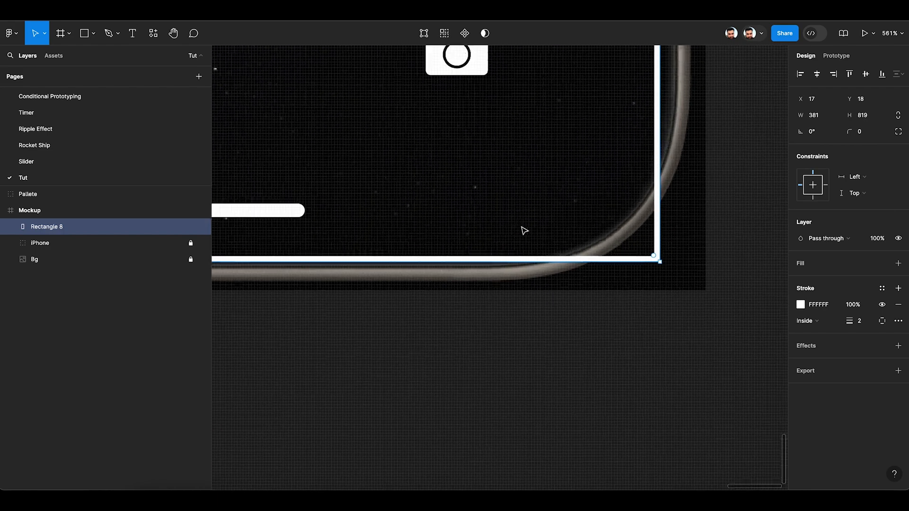
pyautogui.scroll(2, 524, 230)
pyautogui.hscroll(2, 525, 231)
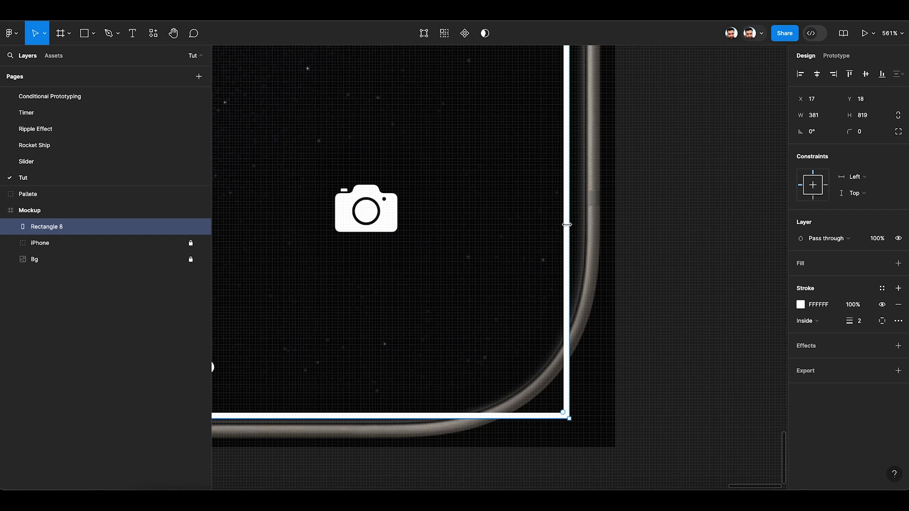
pyautogui.scroll(3, 567, 224)
pyautogui.moveTo(567, 224); pyautogui.dragTo(578, 223)
pyautogui.scroll(-5, 578, 223)
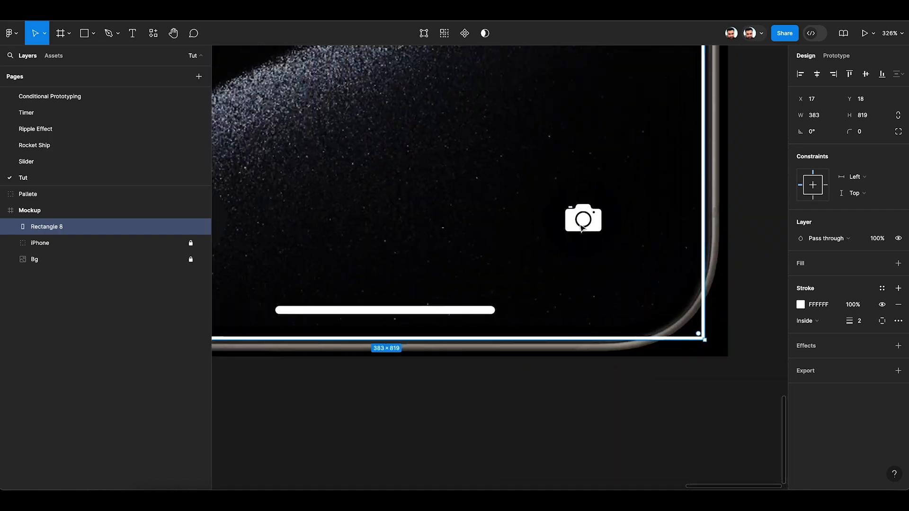
pyautogui.hscroll(-10, 581, 229)
pyautogui.scroll(5, 386, 204)
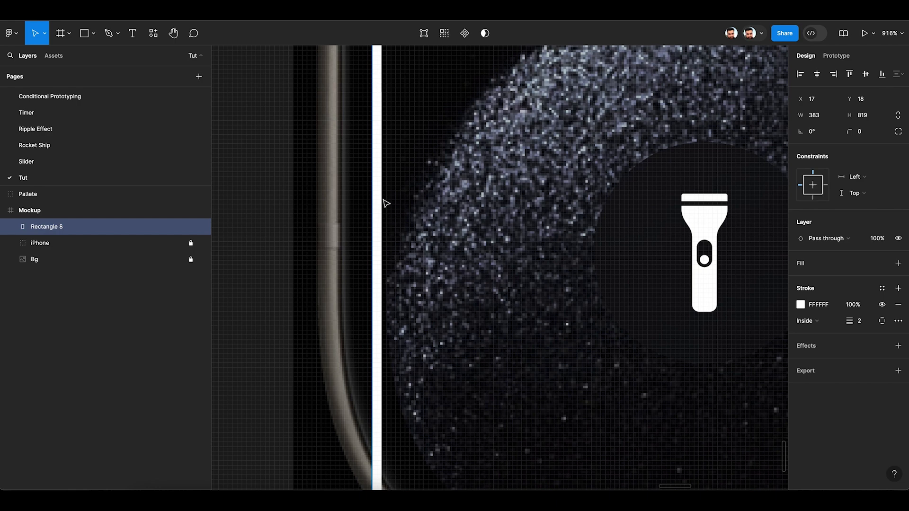
pyautogui.scroll(1, 386, 204)
pyautogui.moveTo(382, 203); pyautogui.dragTo(358, 201)
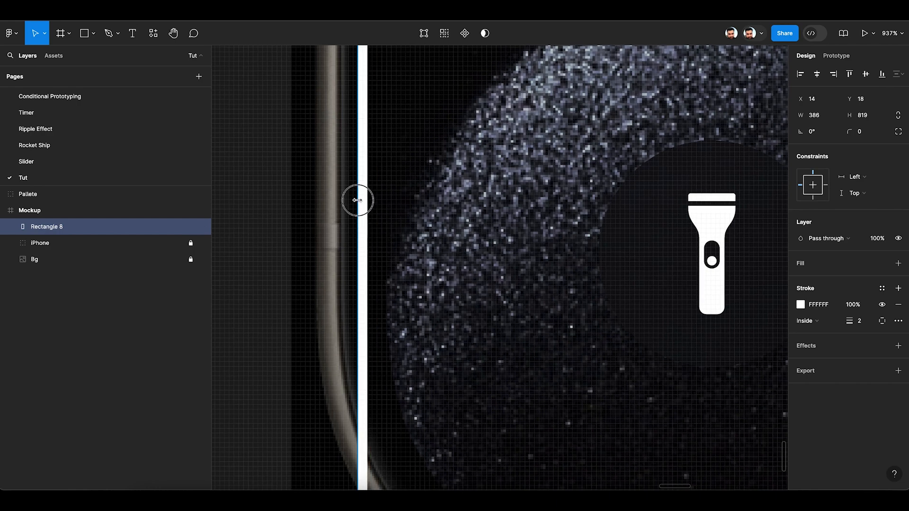
# Round the rectangle's corners with a radius of 50
pyautogui.scroll(-10, 358, 200)
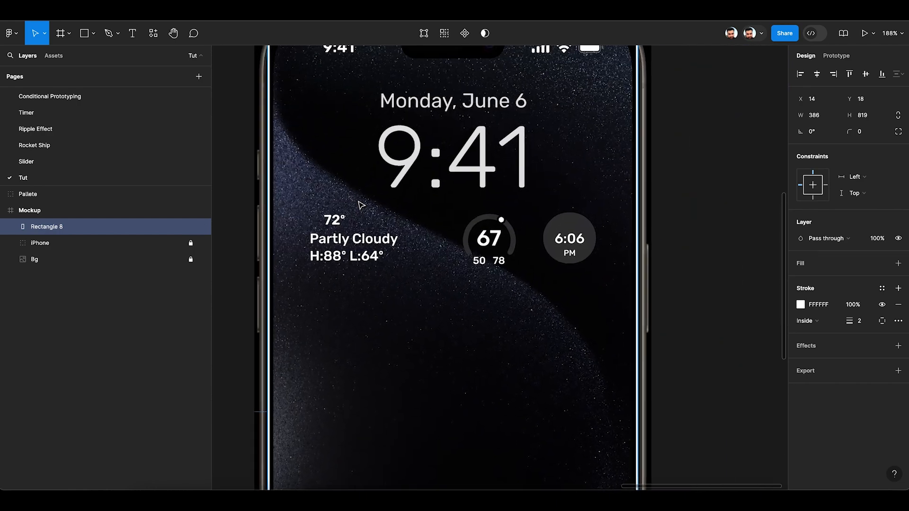
pyautogui.scroll(3, 361, 205)
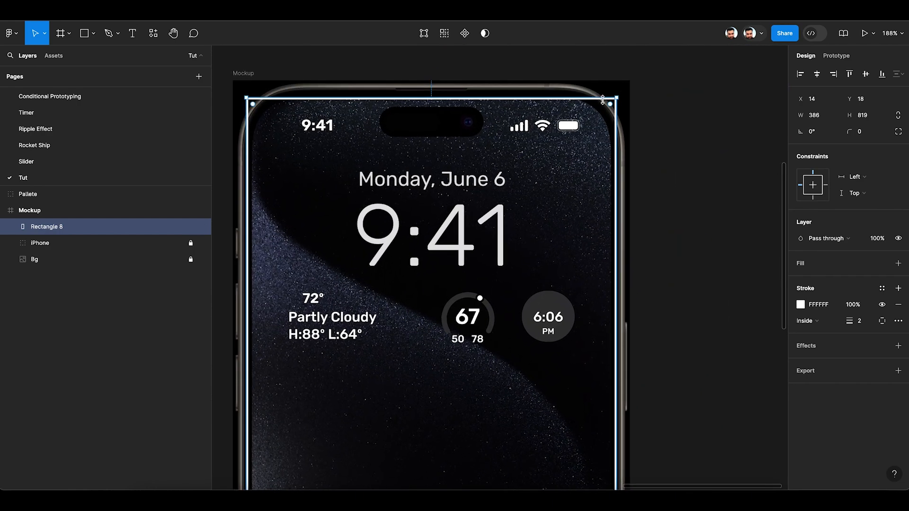
pyautogui.click(867, 136)
pyautogui.write('50')
pyautogui.press('Return')
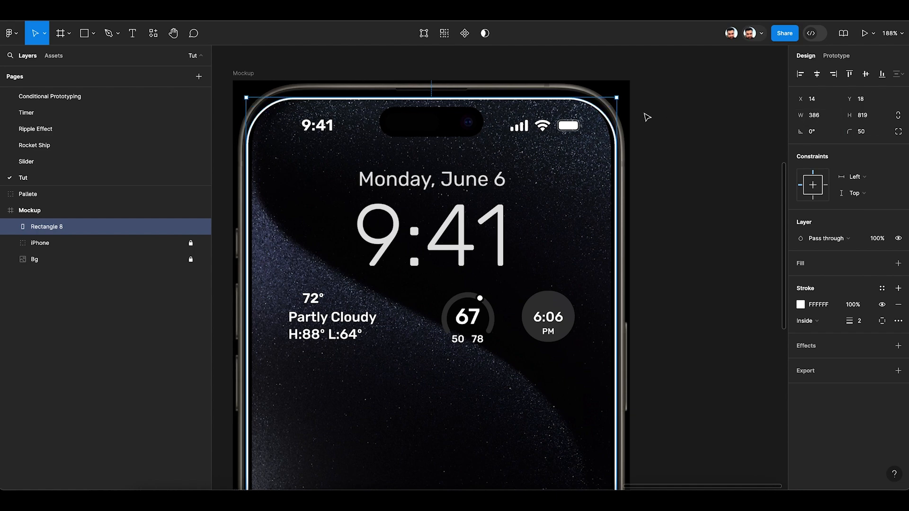
# Pull both sides of the rectangle inwards to the wallpaper's edges, to a width of about 374 at X 20
pyautogui.scroll(5, 646, 115)
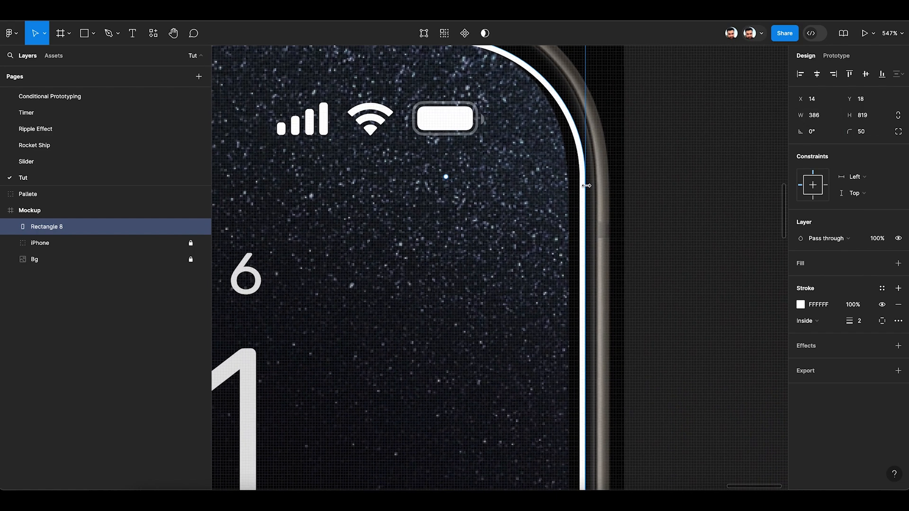
pyautogui.moveTo(587, 186); pyautogui.dragTo(570, 184)
pyautogui.hscroll(-10, 570, 186)
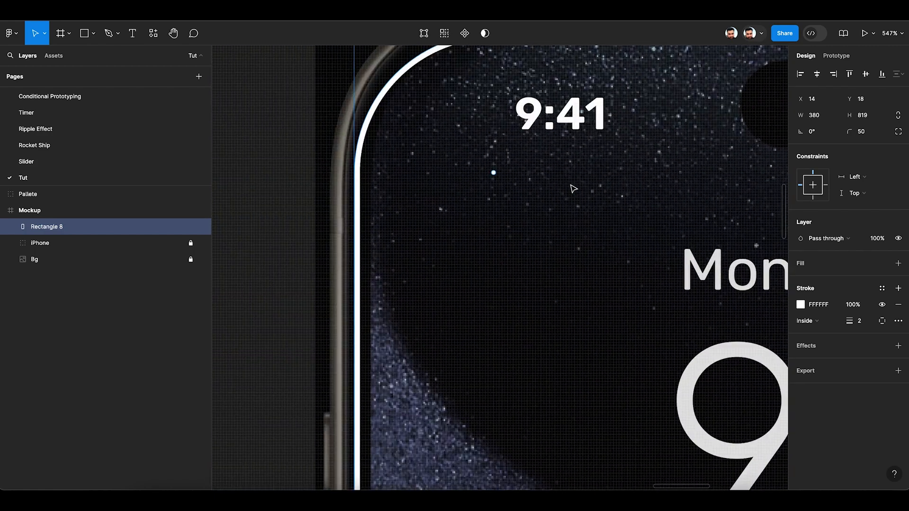
pyautogui.moveTo(355, 258); pyautogui.dragTo(371, 258)
# Raise the rectangle's lower edge away from the phone frame, to a height of about 810
pyautogui.scroll(-5, 371, 258)
pyautogui.scroll(-15, 371, 258)
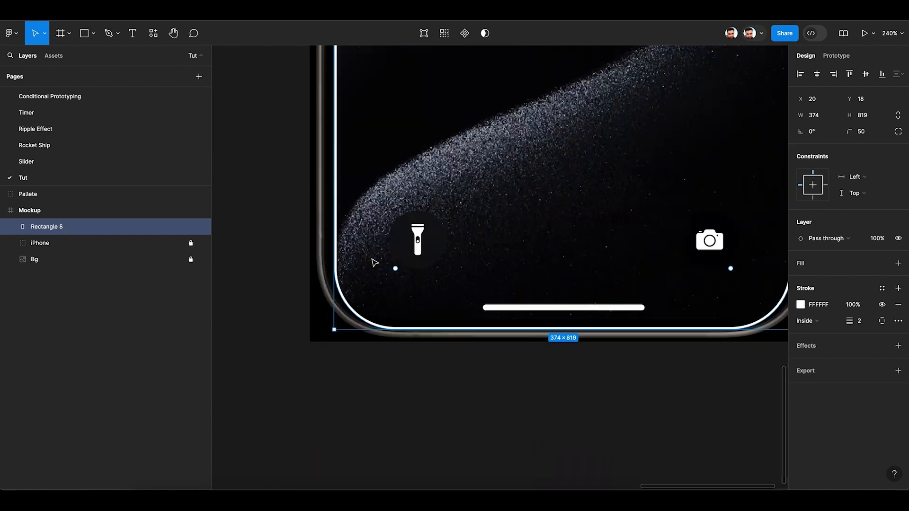
pyautogui.hscroll(3, 458, 236)
pyautogui.scroll(5, 619, 207)
pyautogui.scroll(3, 658, 260)
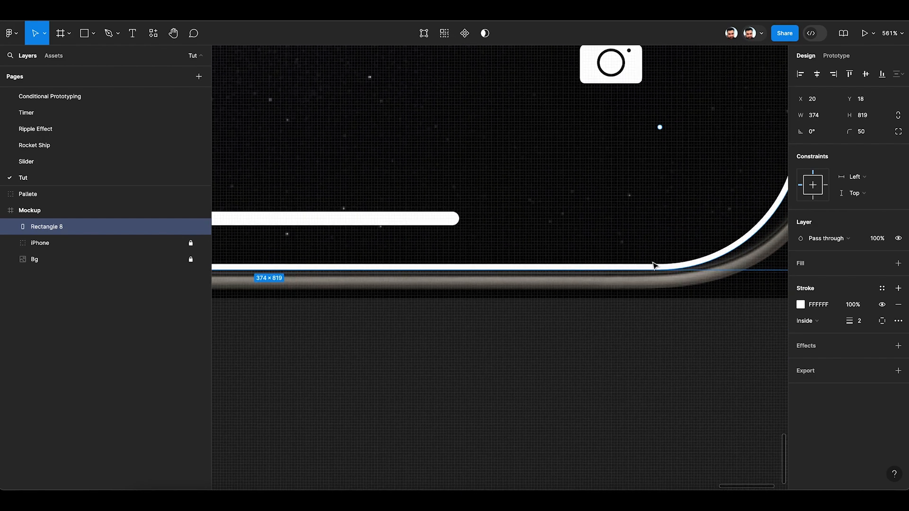
pyautogui.moveTo(651, 271); pyautogui.dragTo(653, 245)
pyautogui.scroll(-5, 654, 244)
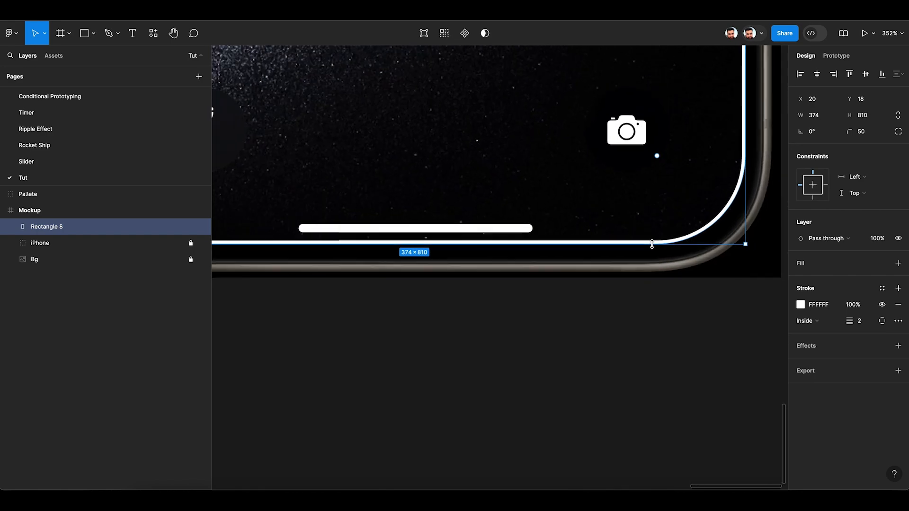
# Reorder the rectangle's layer so it sits between the iPhone and Bg layers
pyautogui.scroll(-4, 655, 249)
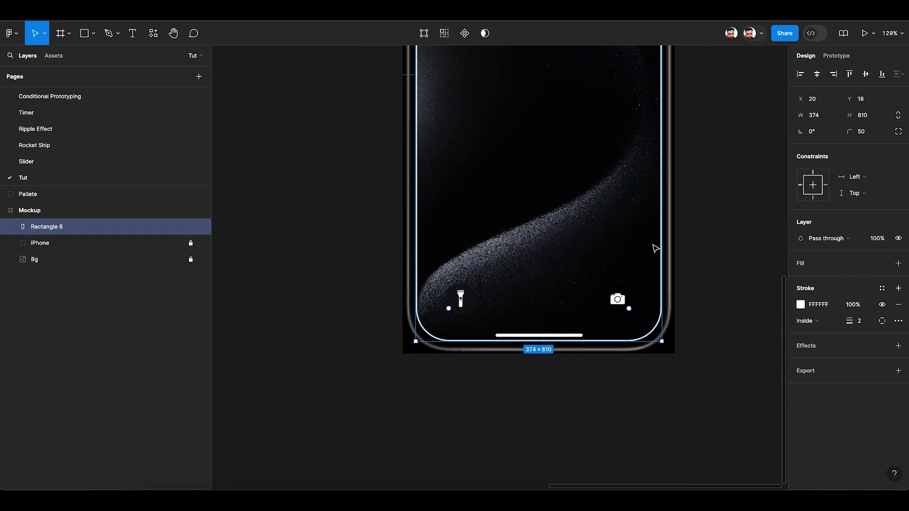
pyautogui.moveTo(49, 226); pyautogui.dragTo(51, 254)
pyautogui.hotkey('shift', '2')
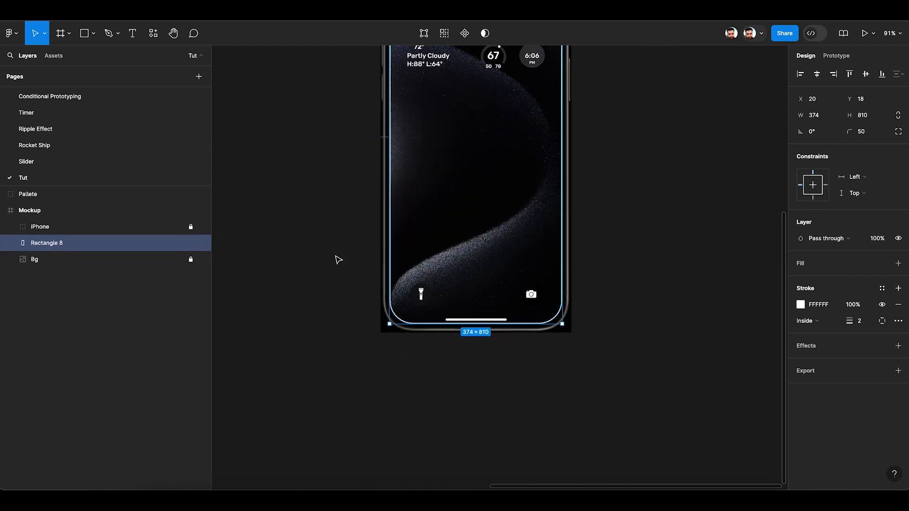
# Move the rectangle out of the Mockup frame to the empty canvas below the colour palette, at about X -547, Y 720
pyautogui.scroll(-5, 337, 258)
pyautogui.hscroll(-3, 337, 259)
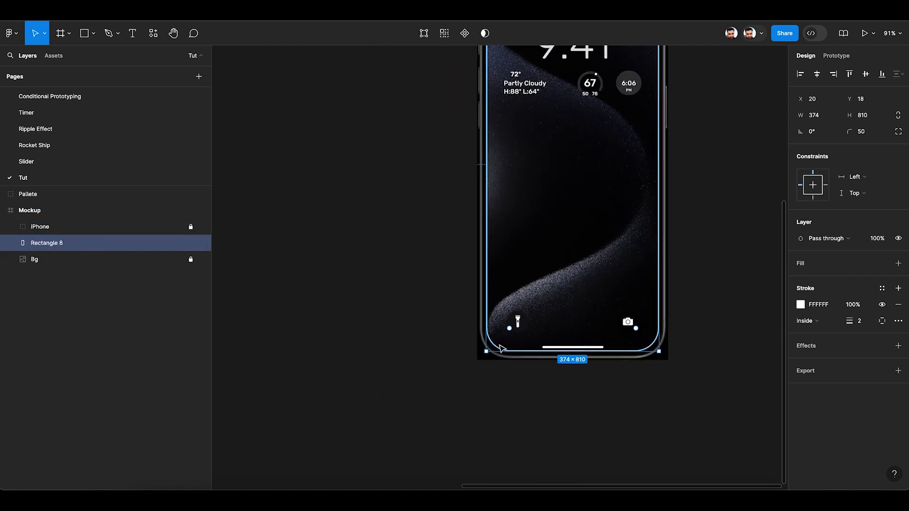
pyautogui.moveTo(498, 350); pyautogui.dragTo(285, 365)
pyautogui.scroll(2, 286, 365)
pyautogui.scroll(-3, 286, 365)
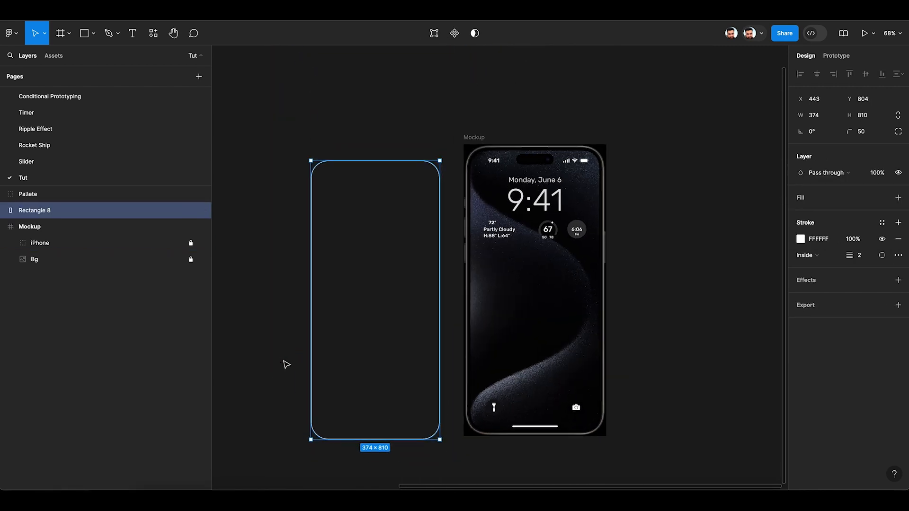
pyautogui.hscroll(-6, 286, 365)
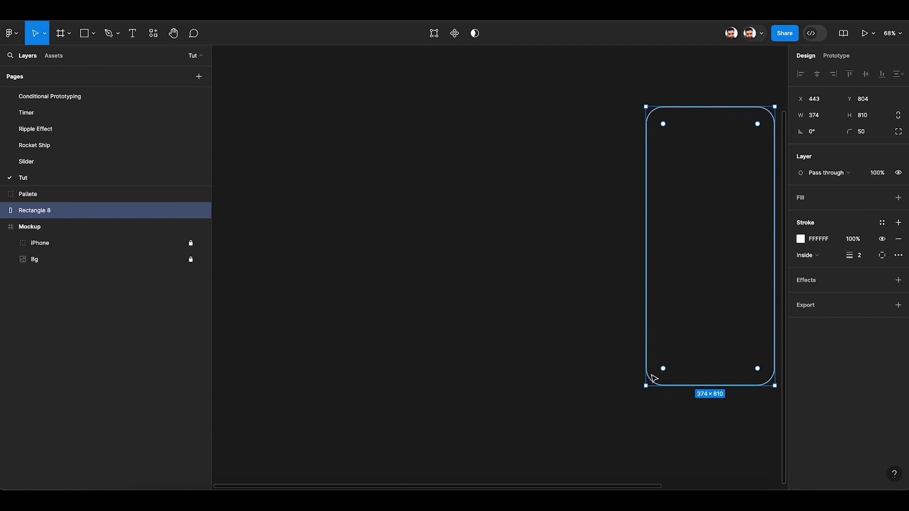
pyautogui.moveTo(653, 378); pyautogui.dragTo(312, 349)
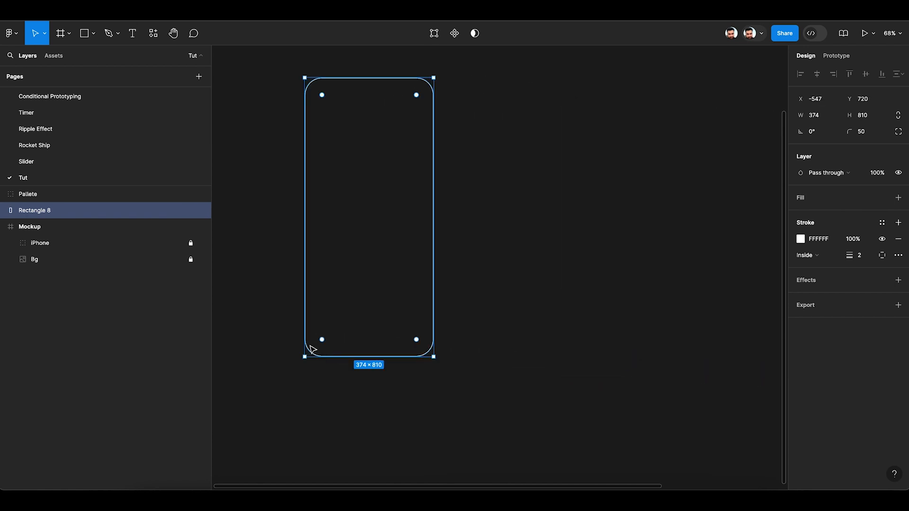
pyautogui.scroll(-5, 312, 350)
pyautogui.scroll(3, 282, 351)
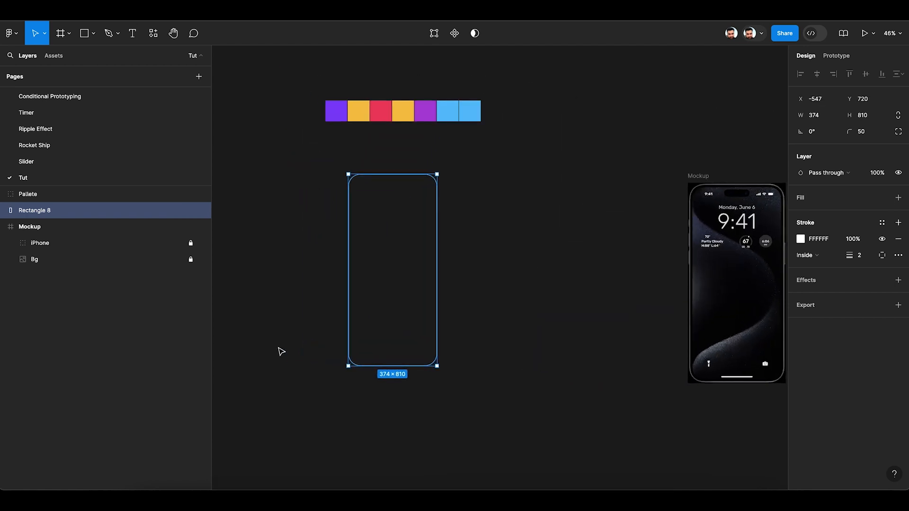
pyautogui.scroll(2, 281, 351)
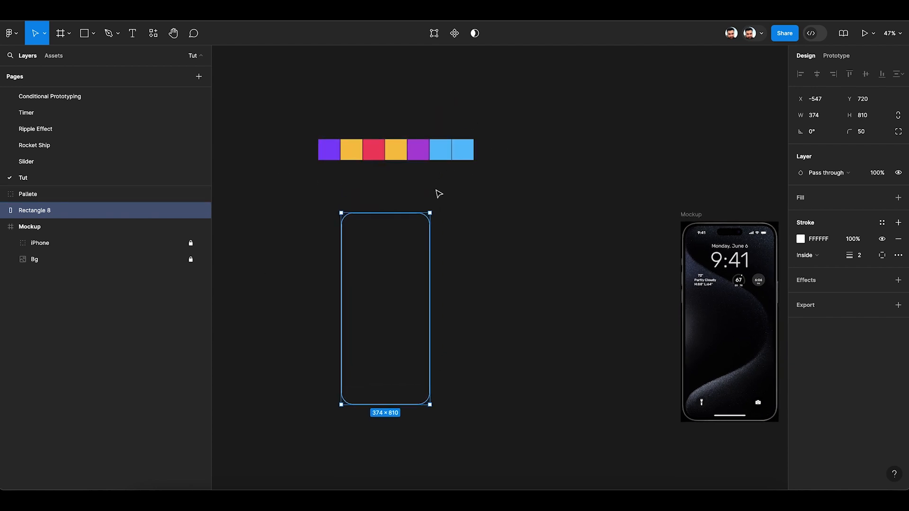
pyautogui.scroll(-2, 451, 186)
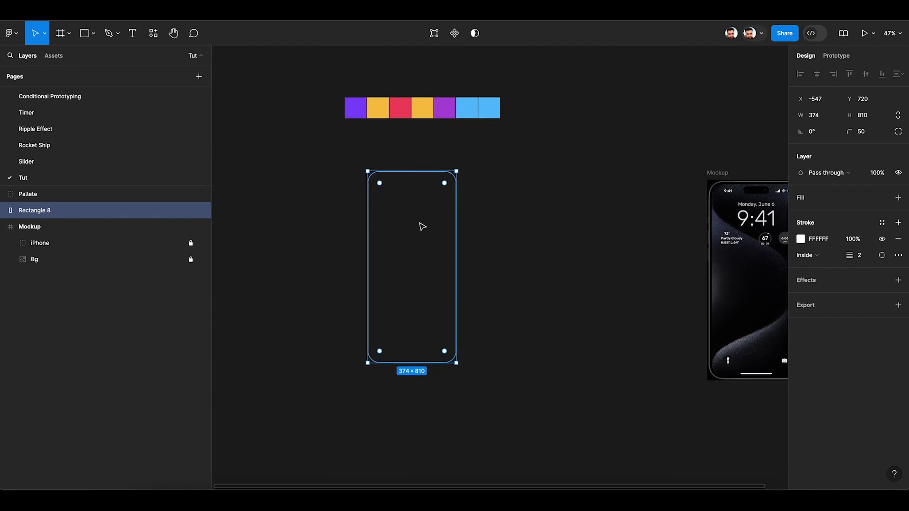
# Rename the rounded rectangle outline's layer to Edge
pyautogui.scroll(2, 423, 227)
pyautogui.click(495, 228)
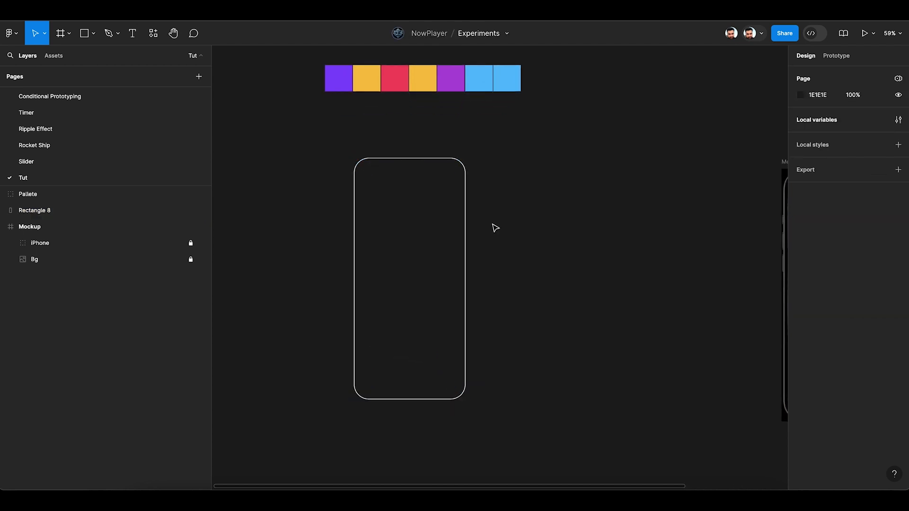
pyautogui.click(465, 238)
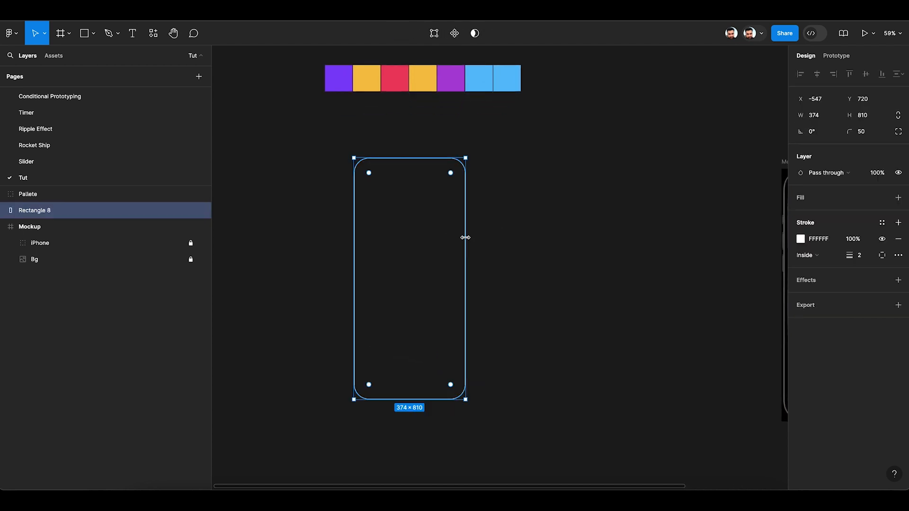
pyautogui.hotkey('ctrl', 'r')
pyautogui.write('Edg')
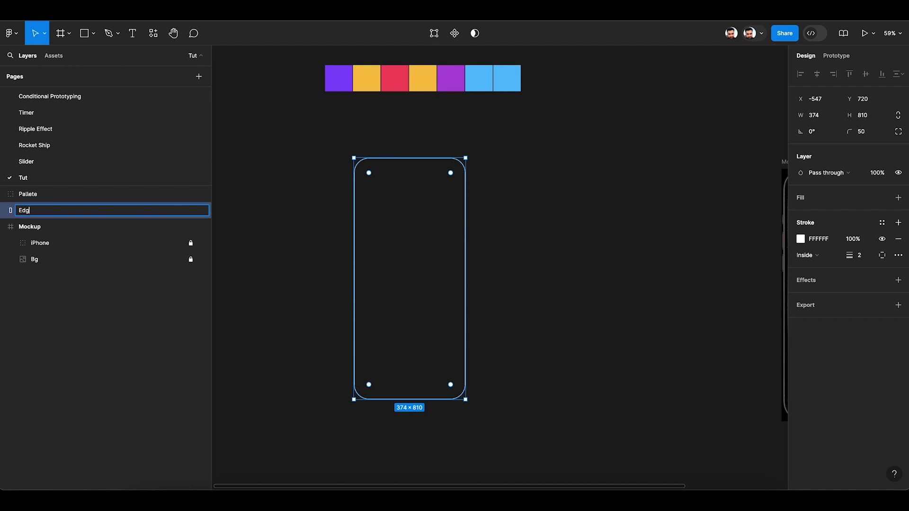
pyautogui.write('e')
pyautogui.press('Return')
pyautogui.click(513, 201)
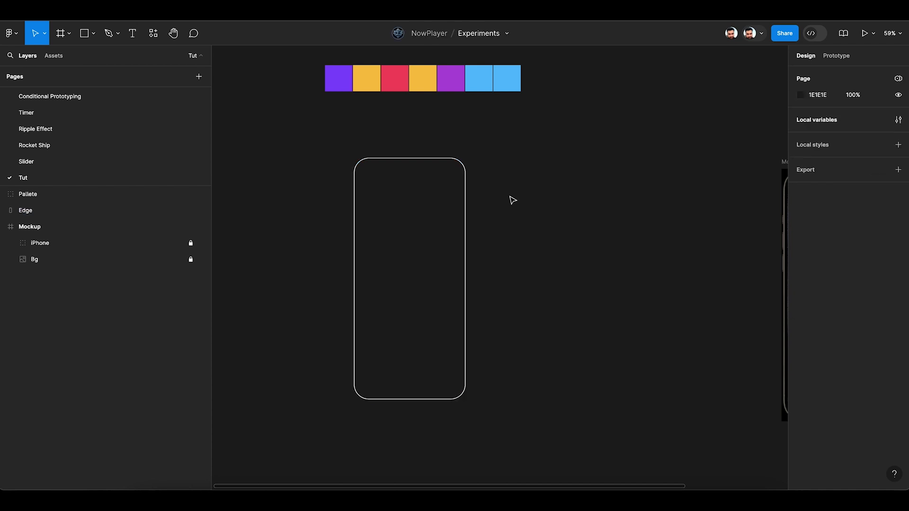
# Draw a circle of about 964 × 964 covering the Edge outline, placed at about X -846, Y 660
pyautogui.press('o')
pyautogui.moveTo(278, 140); pyautogui.dragTo(566, 401)
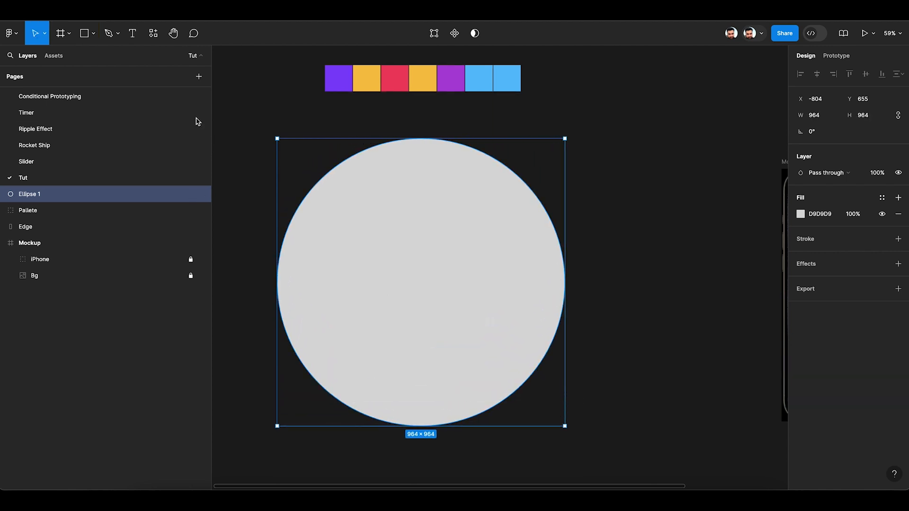
pyautogui.click(642, 286)
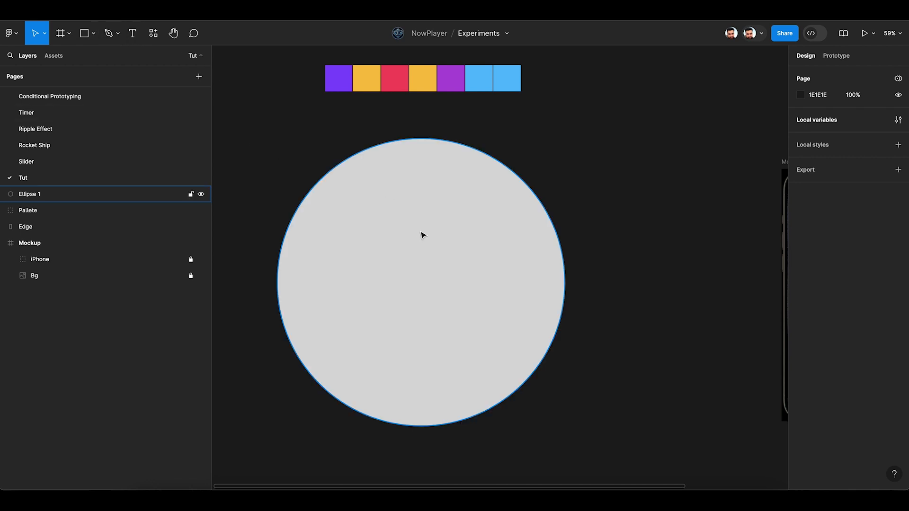
pyautogui.moveTo(423, 235); pyautogui.dragTo(410, 237)
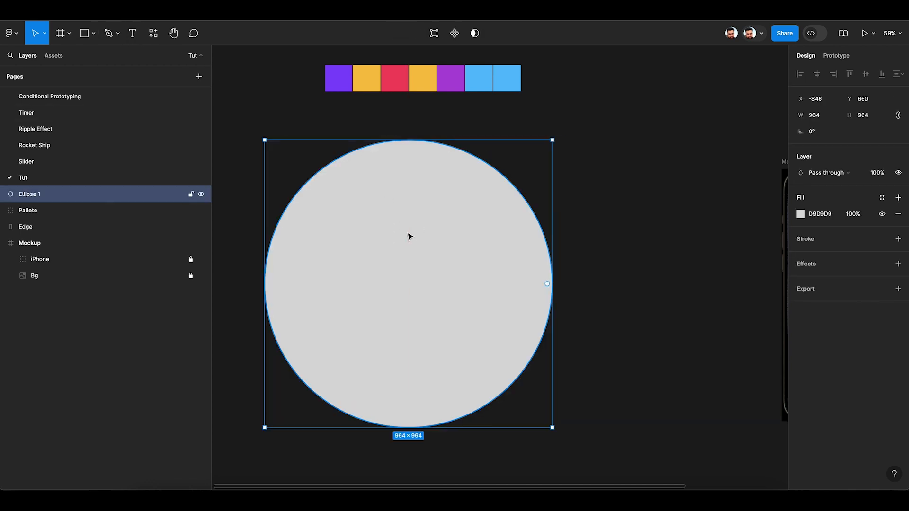
# Change the circle's solid fill to an angular gradient
pyautogui.click(800, 214)
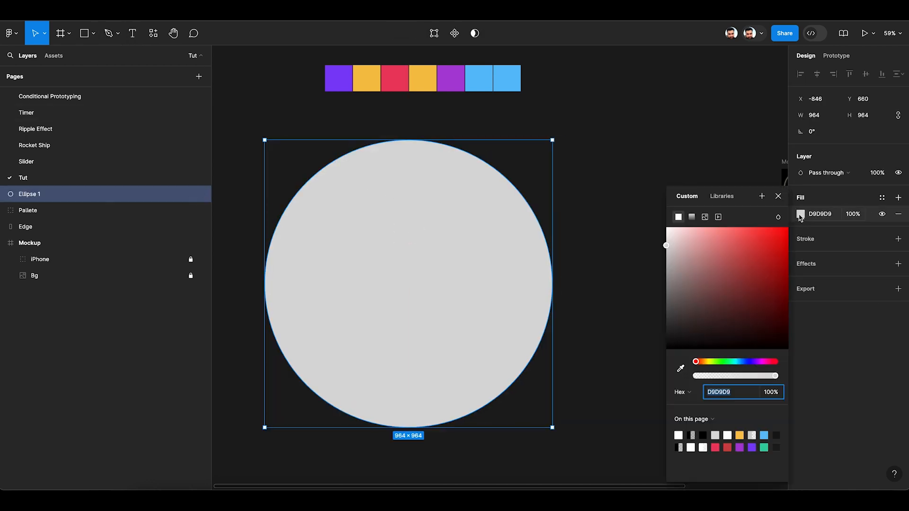
pyautogui.click(691, 218)
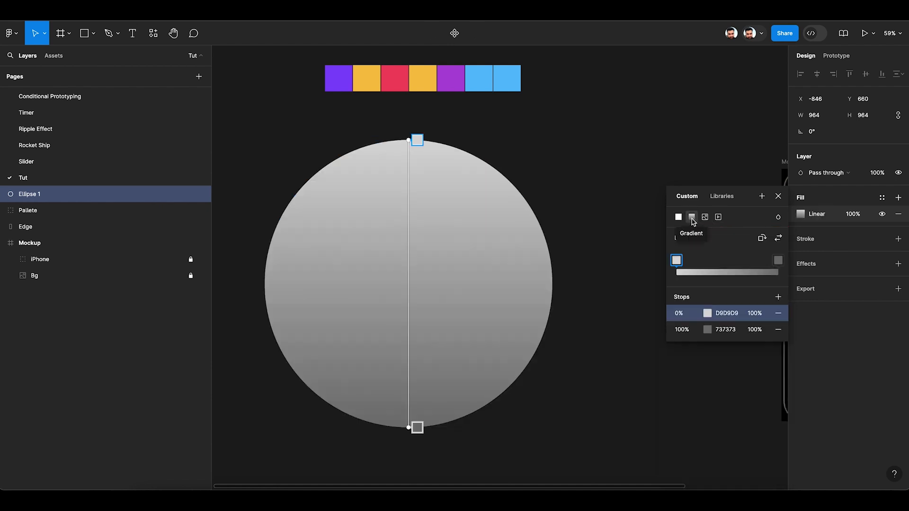
pyautogui.click(706, 243)
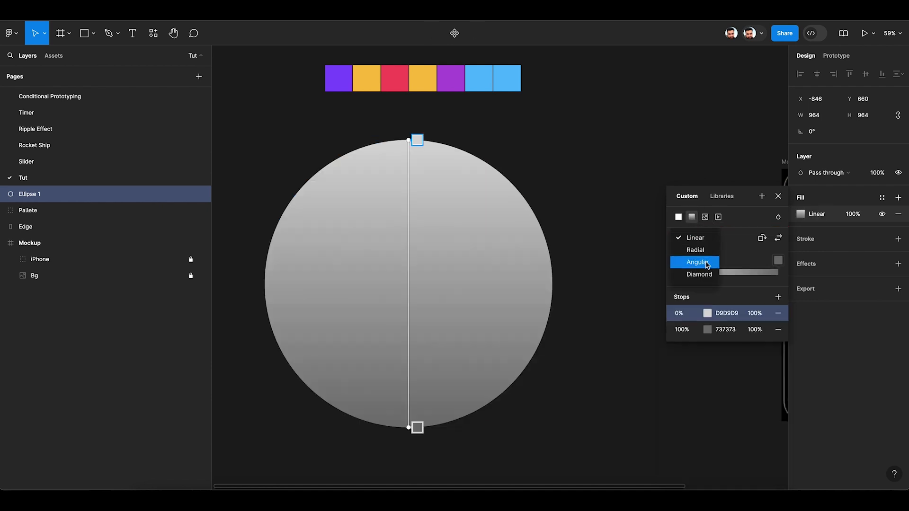
pyautogui.click(706, 263)
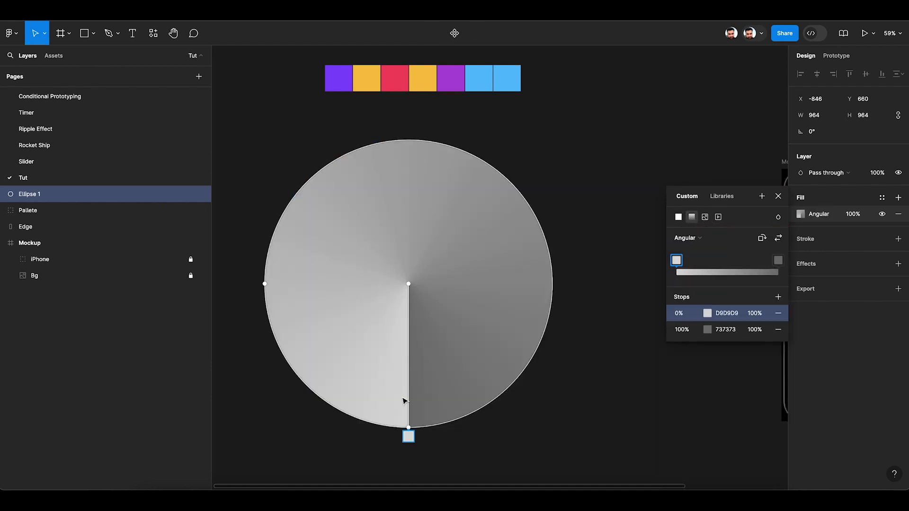
# Sample the palette's violet 803EF6 for the 0% gradient stop and add a 50% stop in the palette's yellow F6C249
pyautogui.scroll(-2, 410, 349)
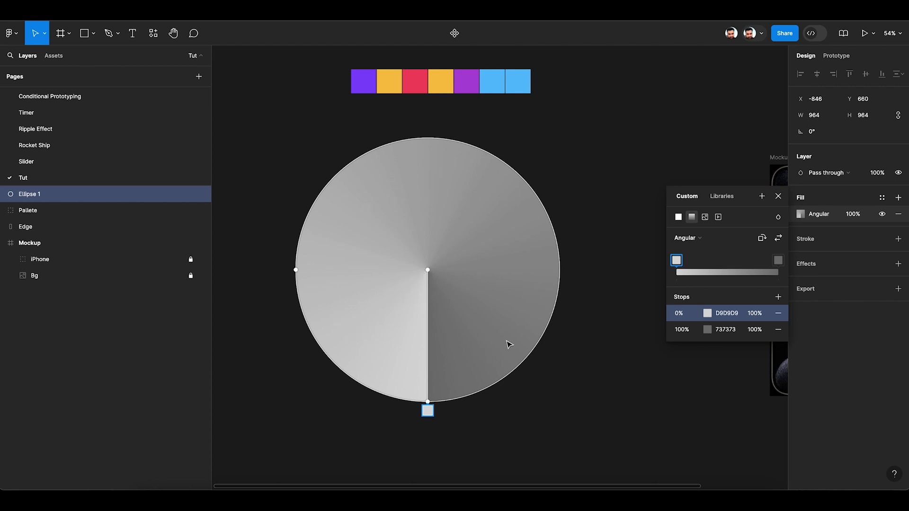
pyautogui.click(707, 314)
pyautogui.click(559, 369)
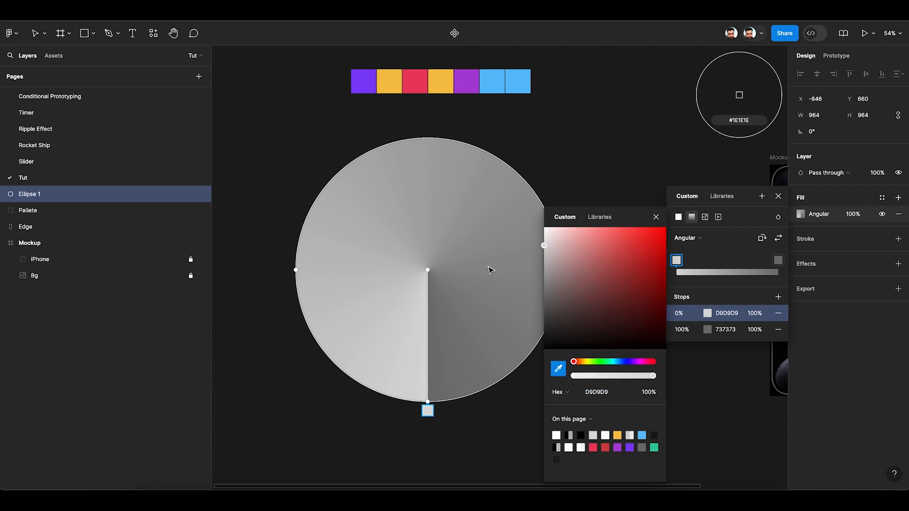
pyautogui.click(371, 83)
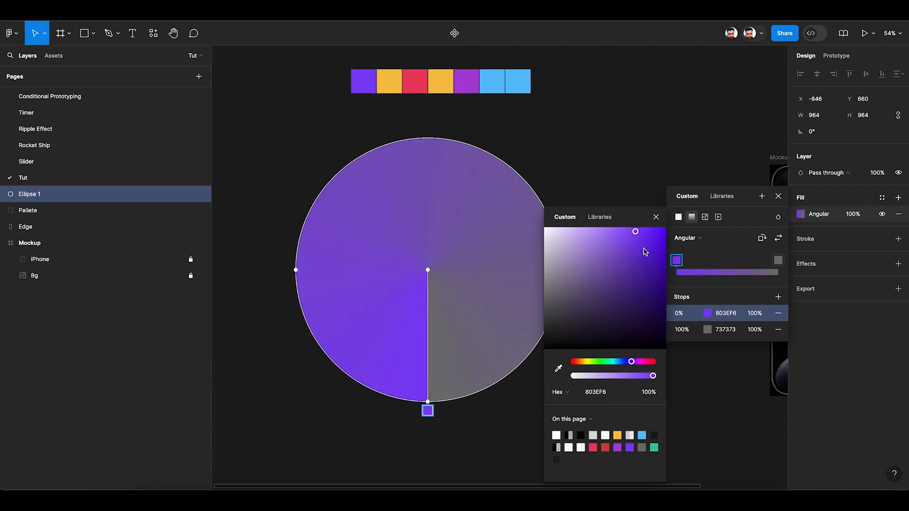
pyautogui.click(778, 297)
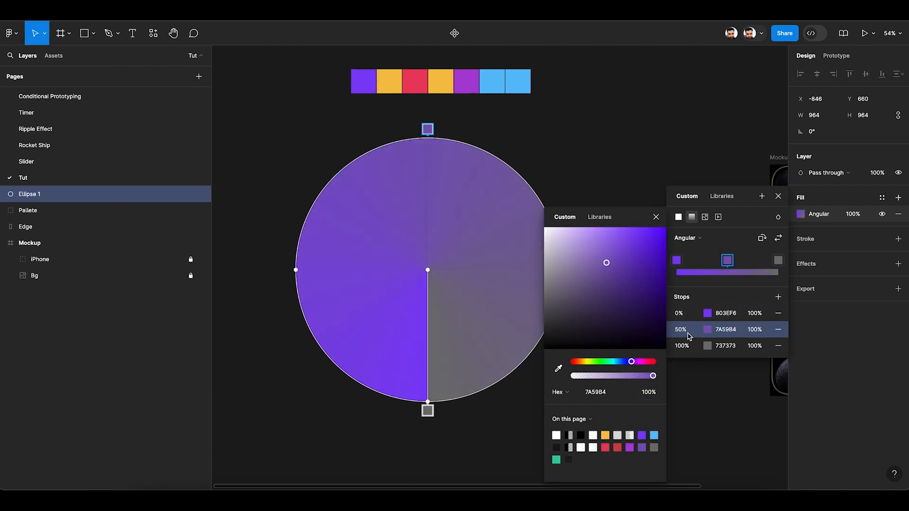
pyautogui.click(559, 370)
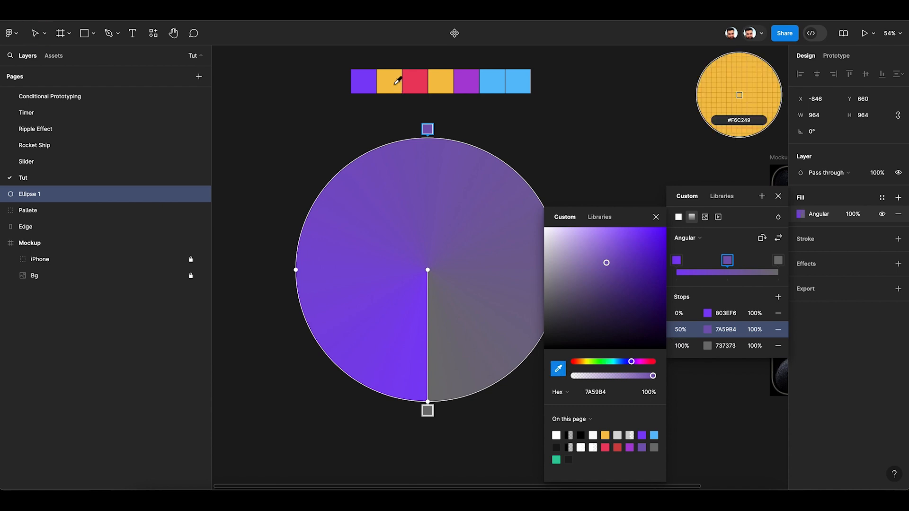
pyautogui.click(428, 87)
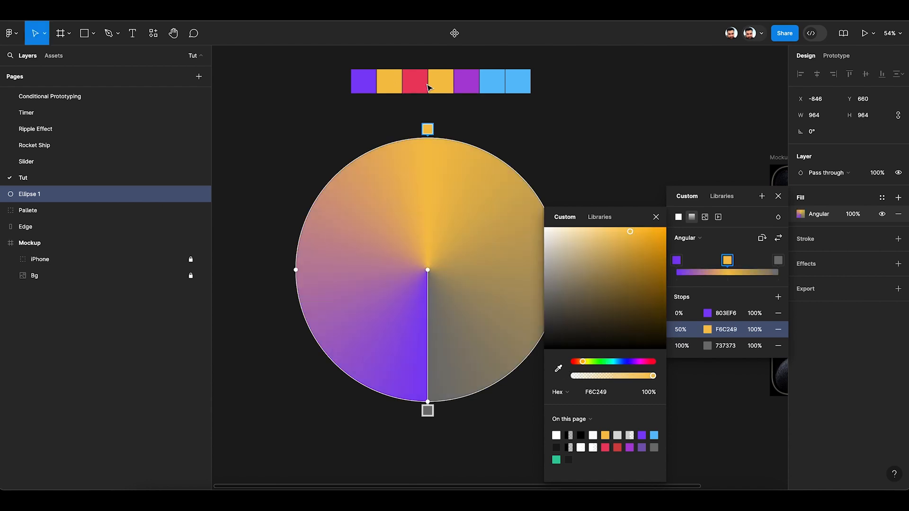
# Add a 75% stop in the palette's red EB3C62 and an 88% stop in its second yellow F6C249
pyautogui.click(779, 297)
pyautogui.click(559, 370)
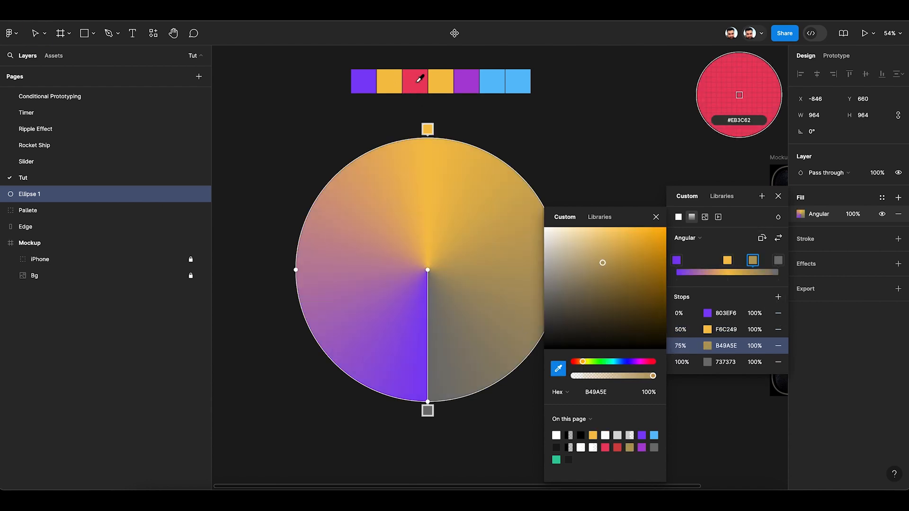
pyautogui.click(417, 84)
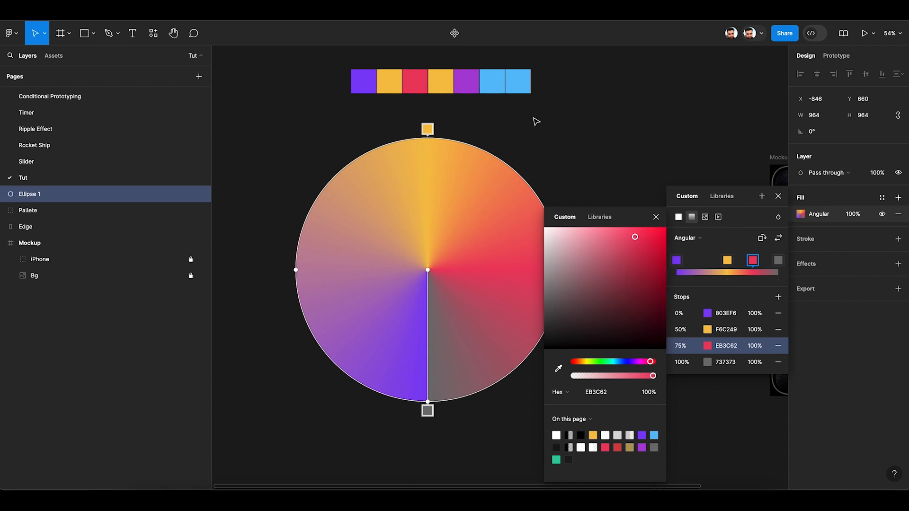
pyautogui.click(779, 299)
pyautogui.click(559, 370)
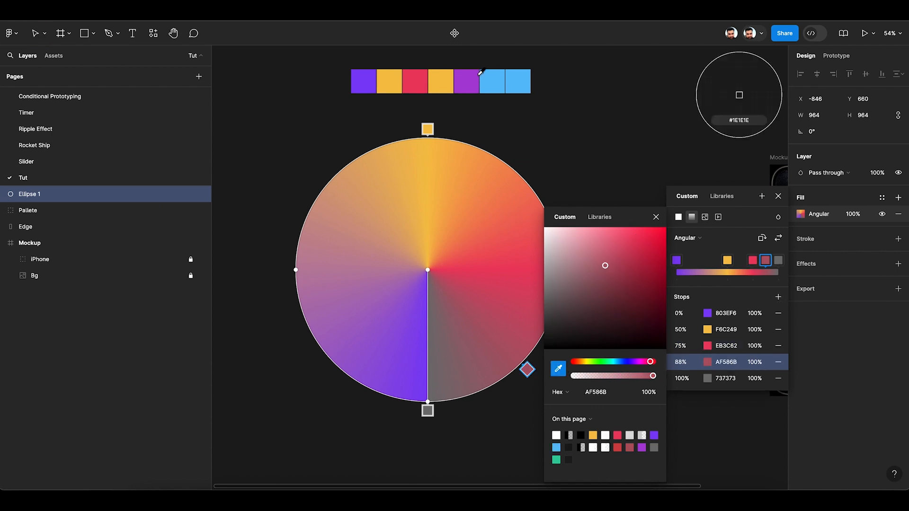
pyautogui.click(441, 81)
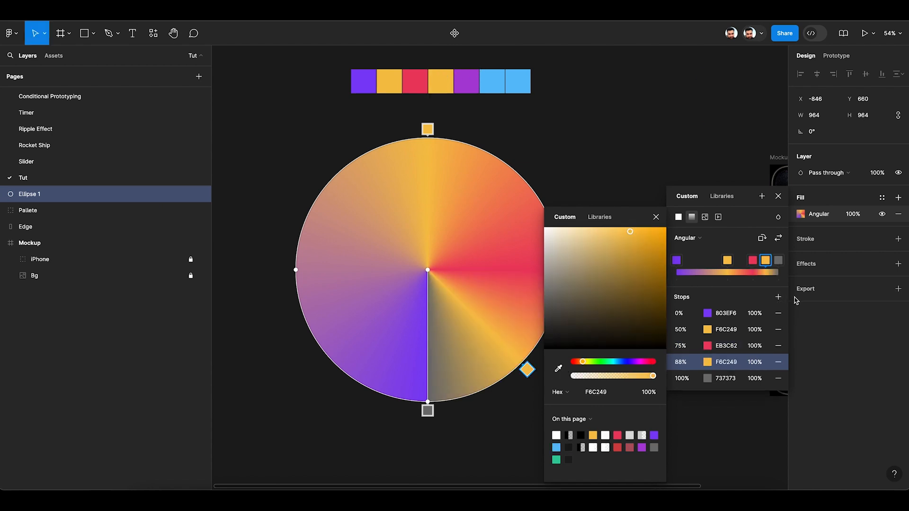
# Add a 94% gradient stop sampled from the palette's purple AC3FD7
pyautogui.click(778, 297)
pyautogui.click(559, 369)
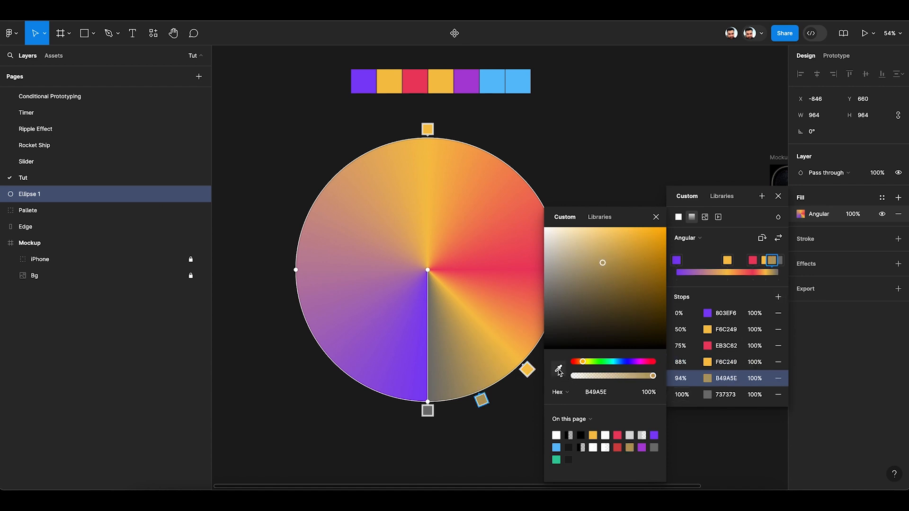
pyautogui.click(466, 86)
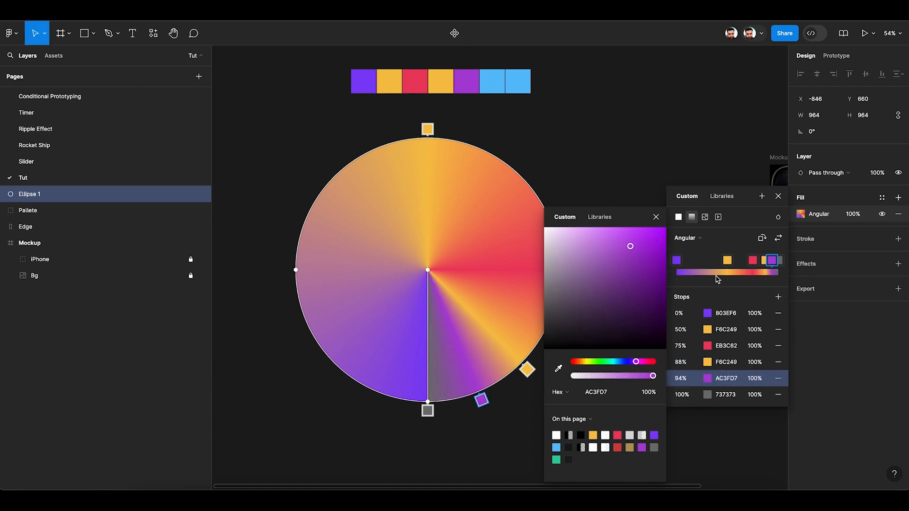
# Spread the stops to 17% yellow, 35% red, 48% yellow and 62% purple, and make the last stop light blue 5FBFFA at 78%
pyautogui.moveTo(728, 261); pyautogui.dragTo(697, 260)
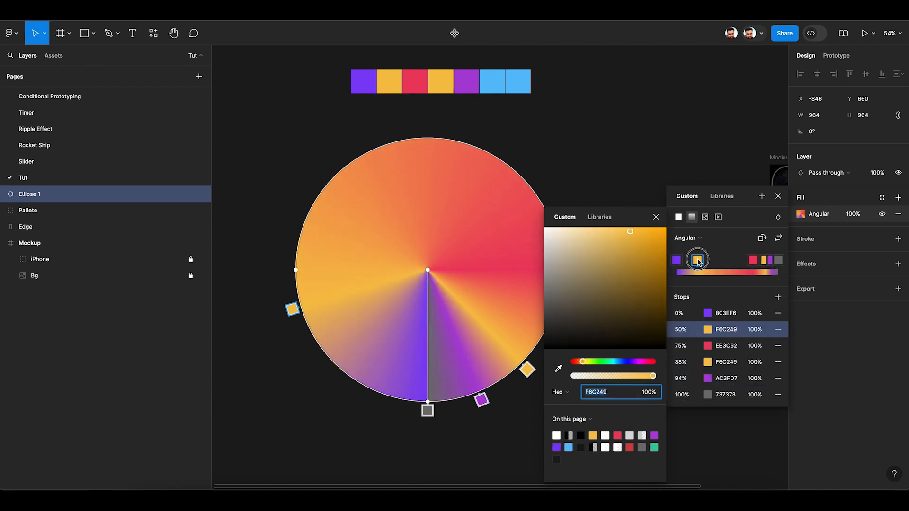
pyautogui.moveTo(753, 261); pyautogui.dragTo(734, 263)
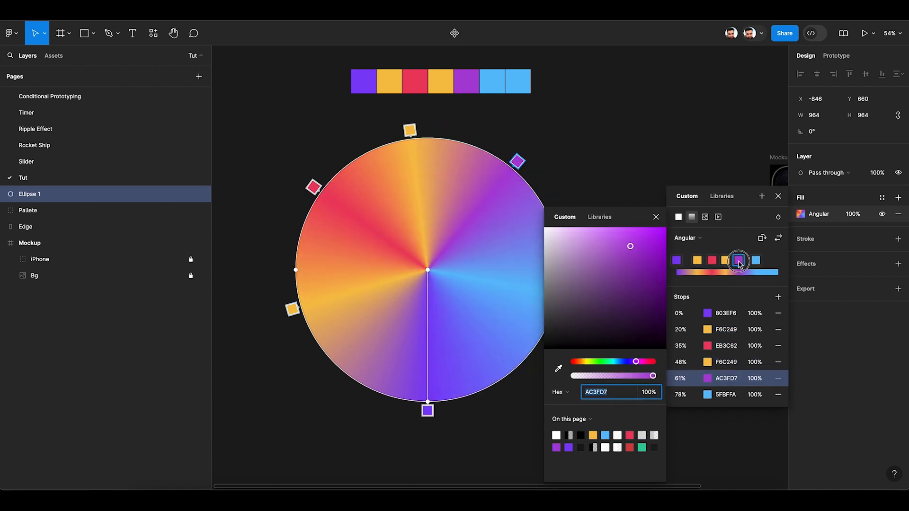
pyautogui.moveTo(738, 262); pyautogui.dragTo(694, 265)
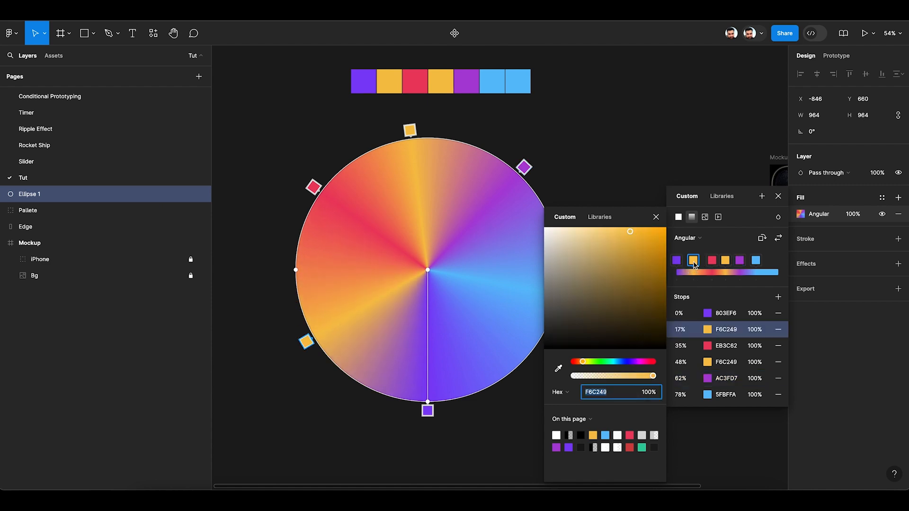
# Add a light blue 5FBFFA stop at 89% and a 100% stop in the palette's violet 803EF6, then close the fill settings
pyautogui.click(768, 263)
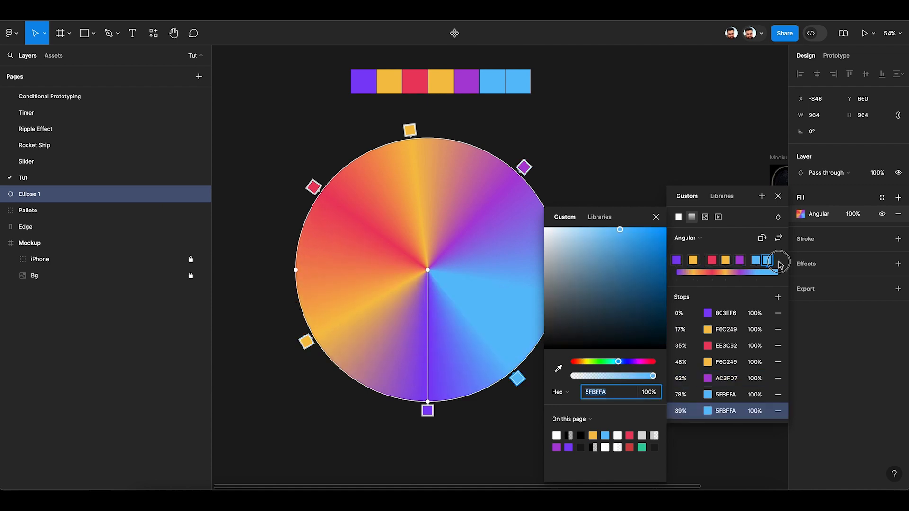
pyautogui.click(777, 263)
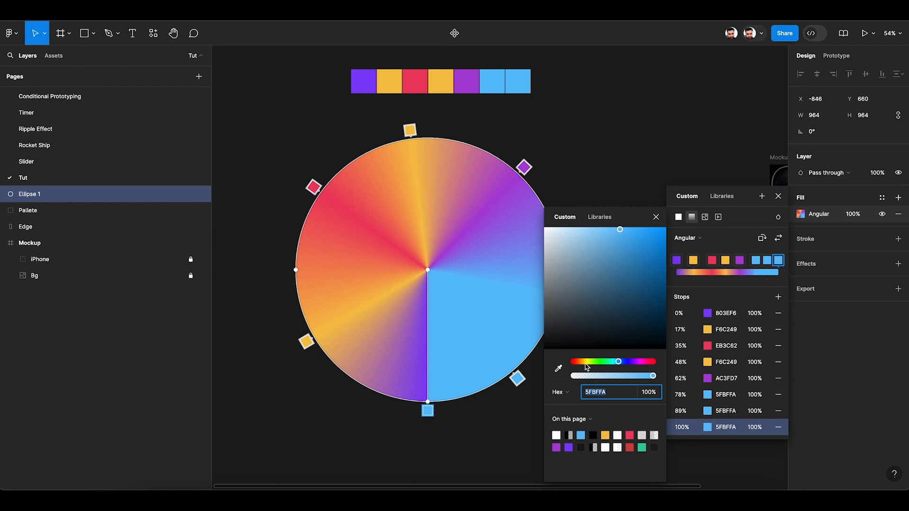
pyautogui.click(559, 370)
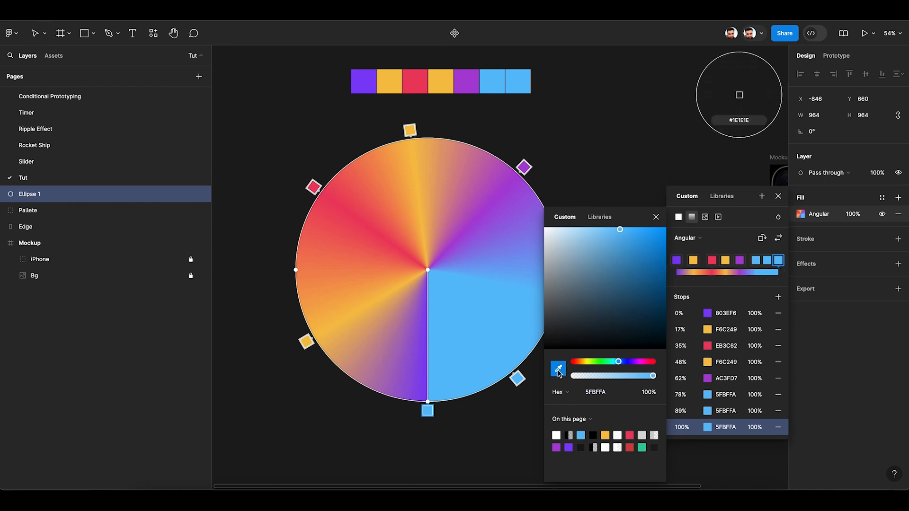
pyautogui.click(364, 82)
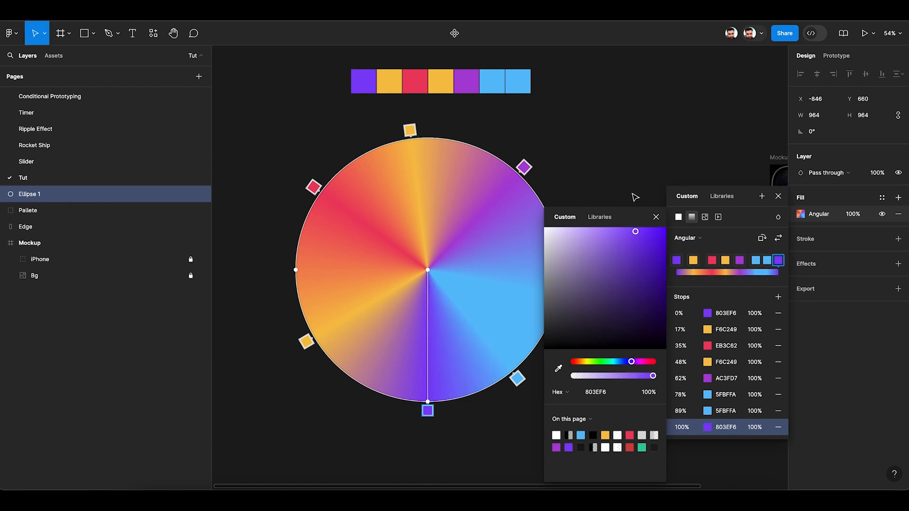
pyautogui.click(778, 196)
pyautogui.click(630, 198)
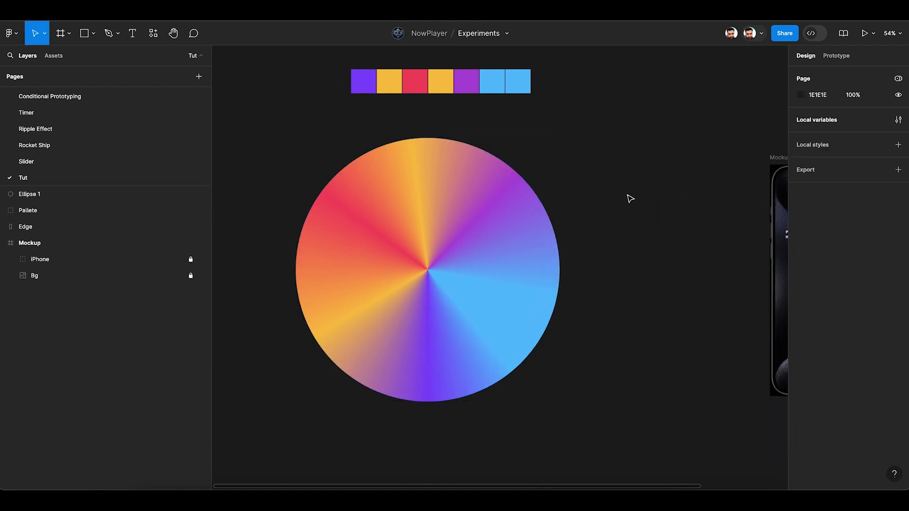
# Move the Edge layer above the Pallete layer, directly beneath the circle's layer, and select the circle
pyautogui.click(522, 250)
pyautogui.hotkey('shift', '2')
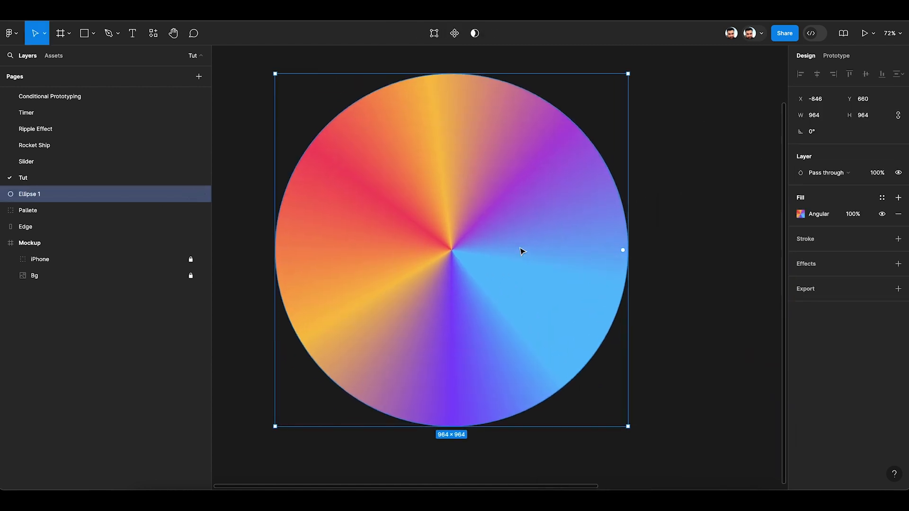
pyautogui.scroll(-2, 522, 251)
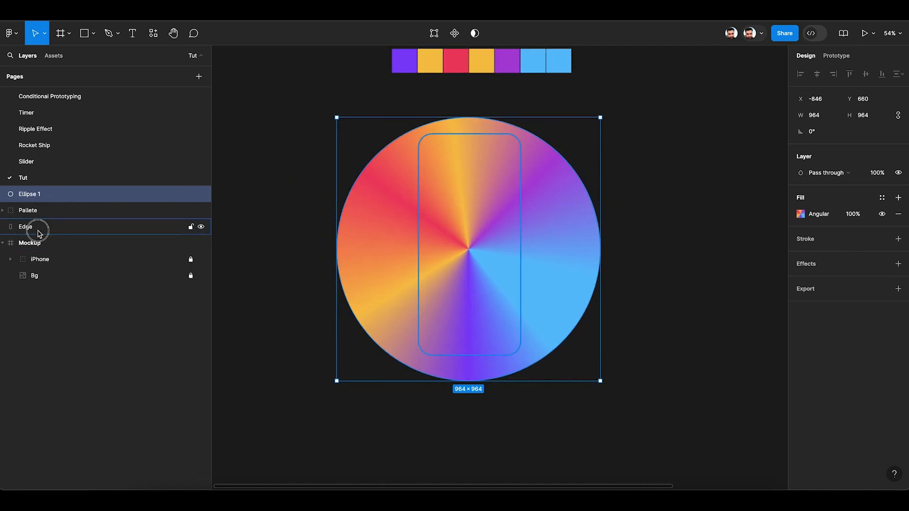
pyautogui.moveTo(35, 229); pyautogui.dragTo(40, 206)
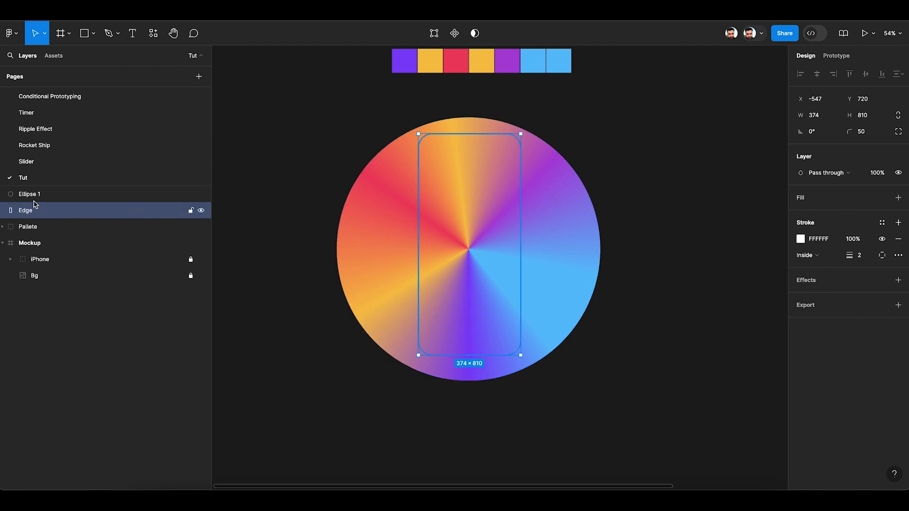
pyautogui.click(559, 175)
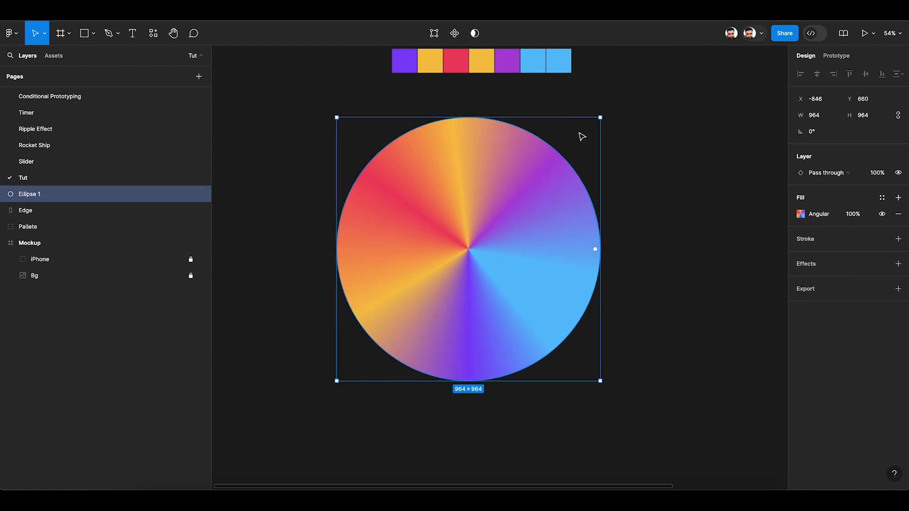
pyautogui.click(606, 112)
pyautogui.click(562, 201)
pyautogui.moveTo(605, 113); pyautogui.dragTo(614, 201)
pyautogui.hotkey('ctrl', 'z')
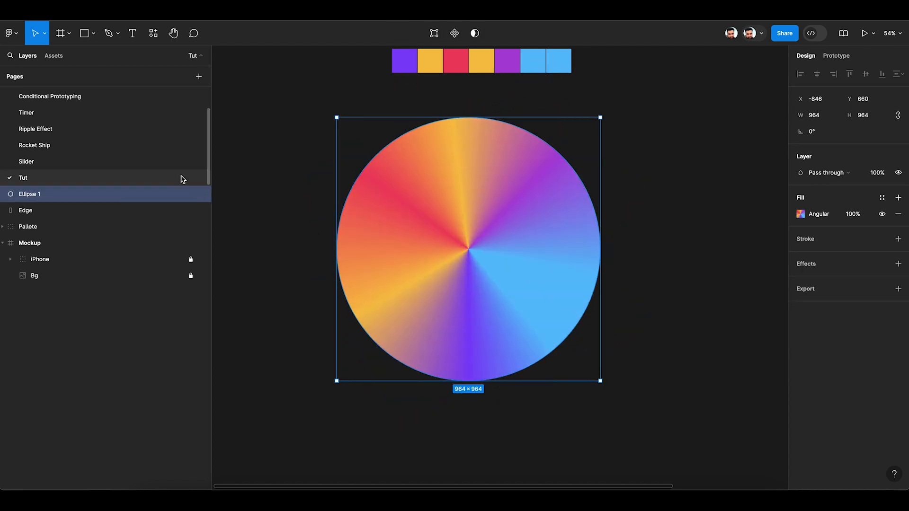
# Mask the gradient circle with the Edge outline so the colours fill only its stroke
pyautogui.keyDown('shift'); pyautogui.click(59, 211); pyautogui.keyUp('shift')
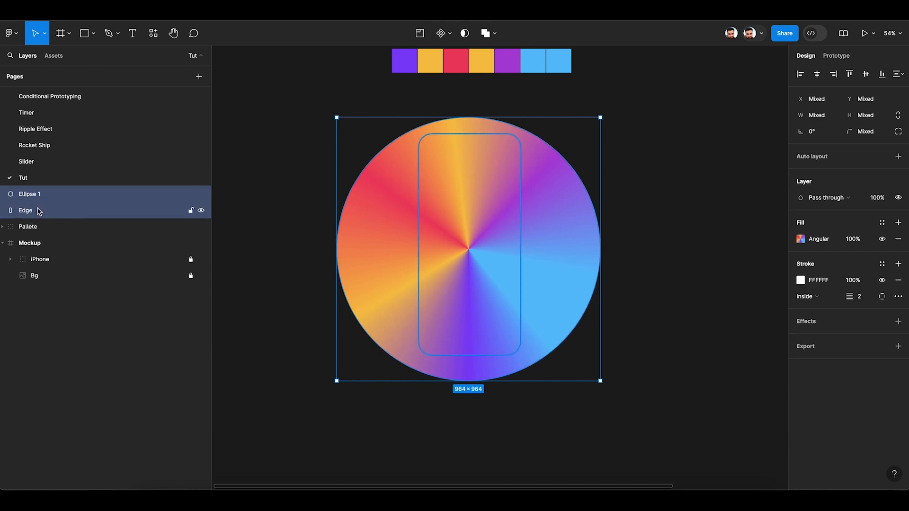
pyautogui.click(466, 34)
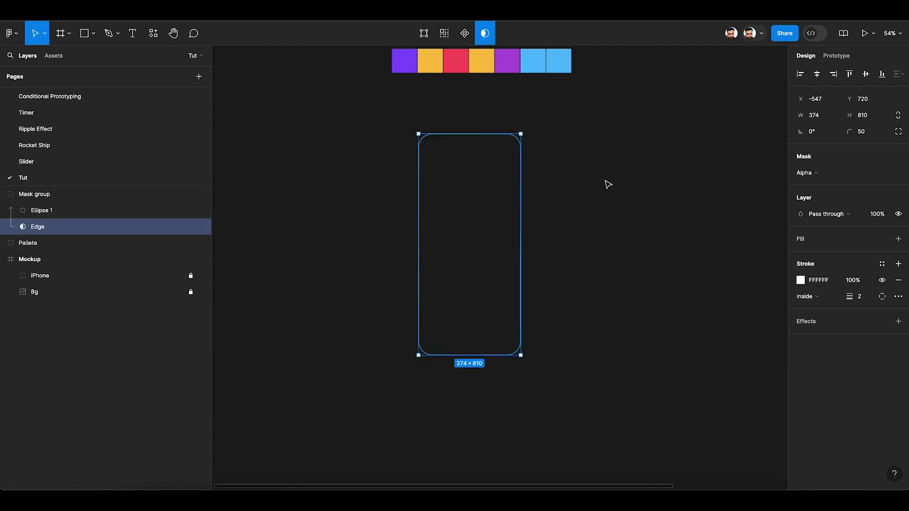
pyautogui.click(609, 184)
pyautogui.scroll(5, 493, 174)
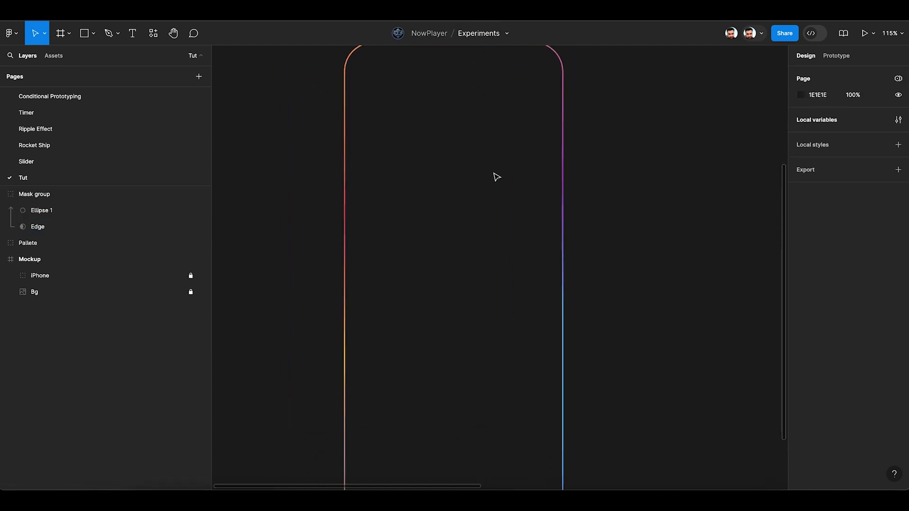
# Rename the gradient circle's layer inside the mask group as Grad Fill
pyautogui.click(86, 215)
pyautogui.hotkey('shift', '2')
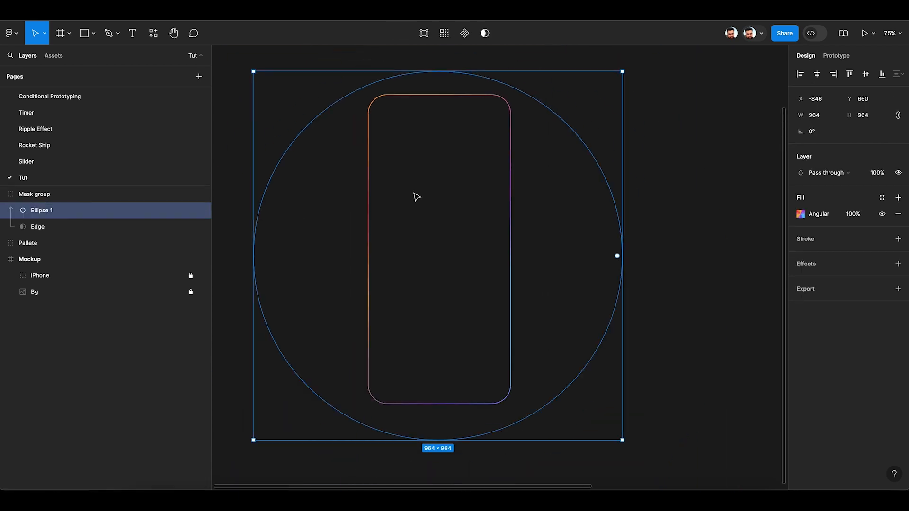
pyautogui.doubleClick(42, 214)
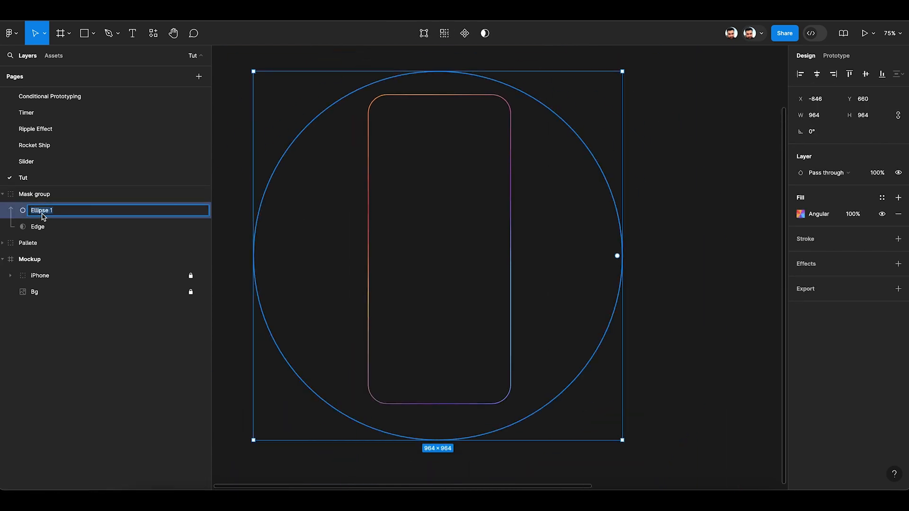
pyautogui.write('Grad Fill')
pyautogui.press('Return')
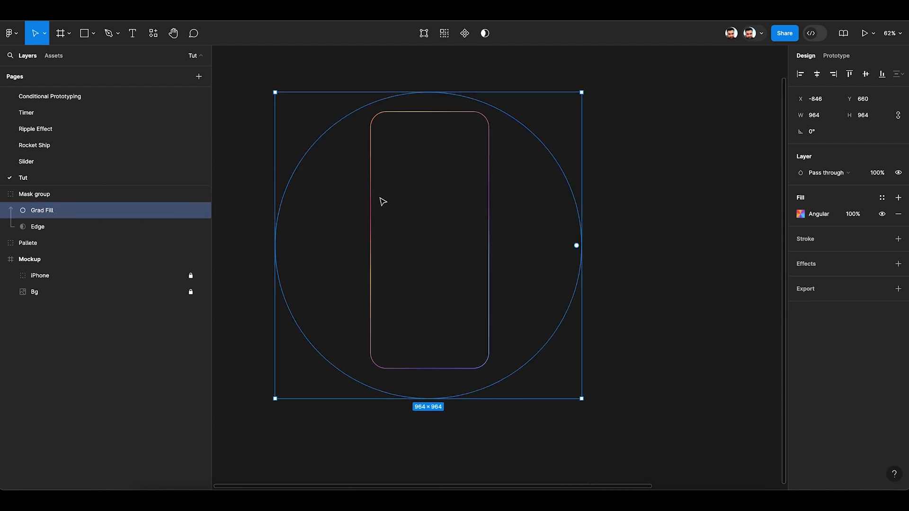
pyautogui.click(633, 223)
pyautogui.hotkey('shift', '1')
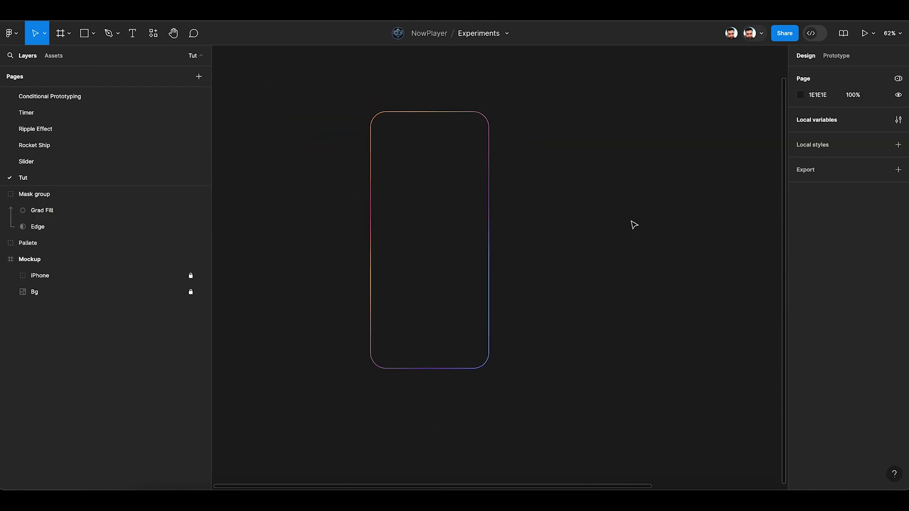
# Wrap the mask group in a frame and turn that frame into a component
pyautogui.click(486, 245)
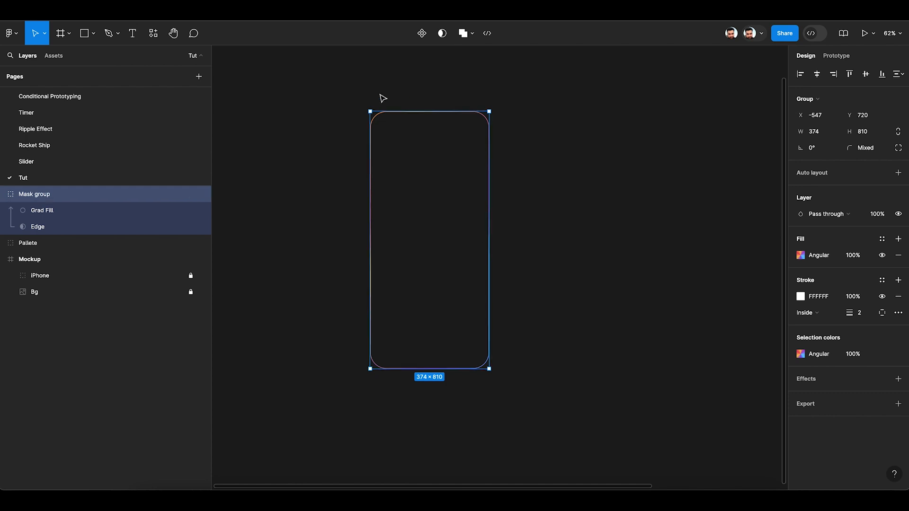
pyautogui.hotkey('ctrl', 'alt', 'g')
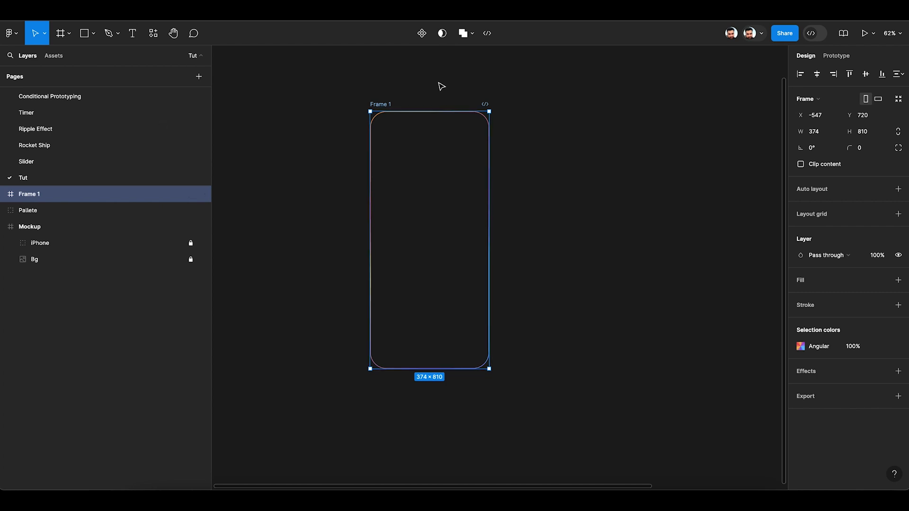
pyautogui.click(424, 36)
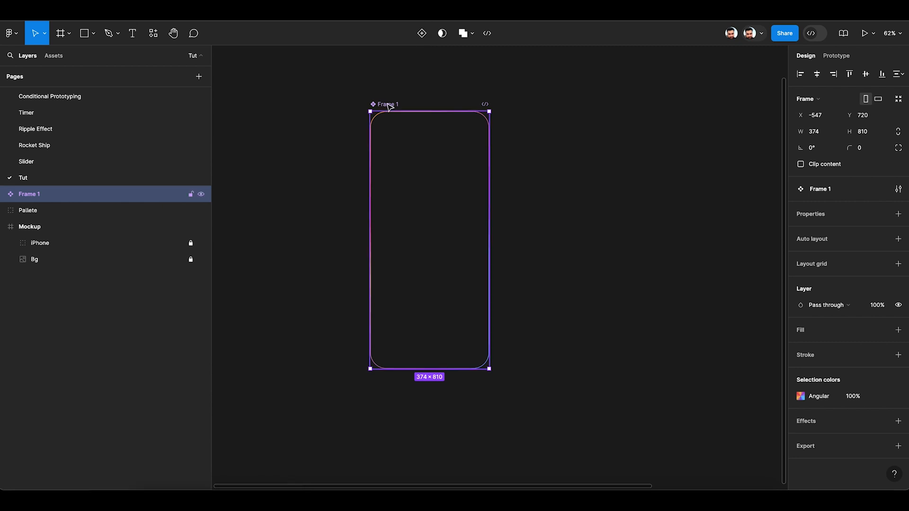
# Rename the new component as Glowing Edge
pyautogui.press('super+r')
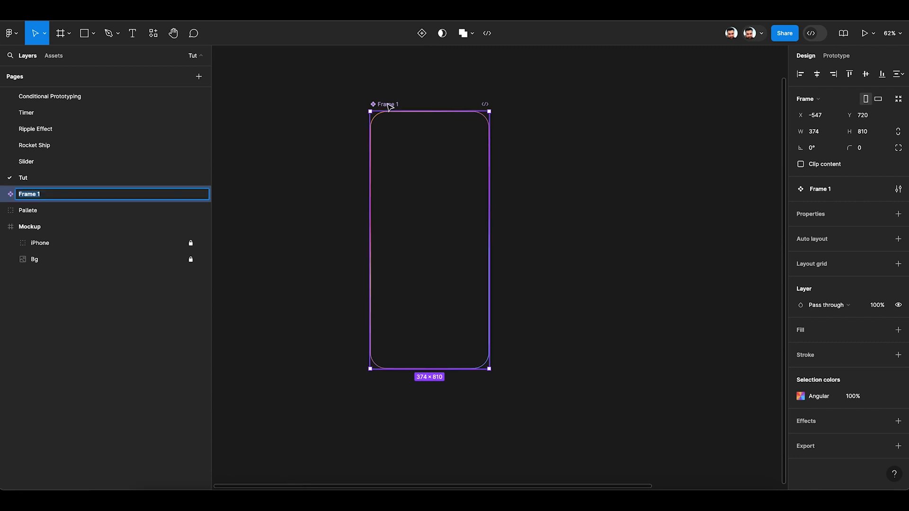
pyautogui.write('Glowing Edge')
pyautogui.press('Return')
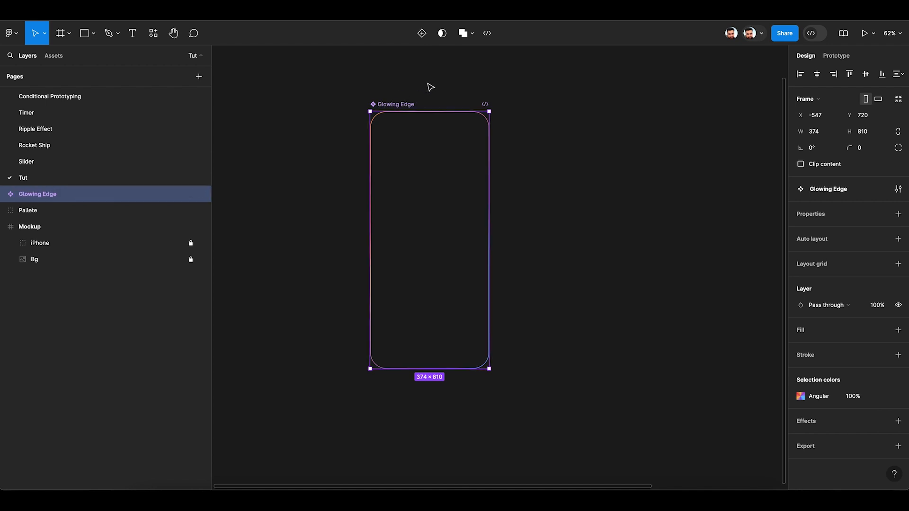
# Add a second variant to the Glowing Edge component, keeping its default name
pyautogui.scroll(-3, 409, 96)
pyautogui.moveTo(410, 96); pyautogui.dragTo(368, 100)
pyautogui.click(422, 33)
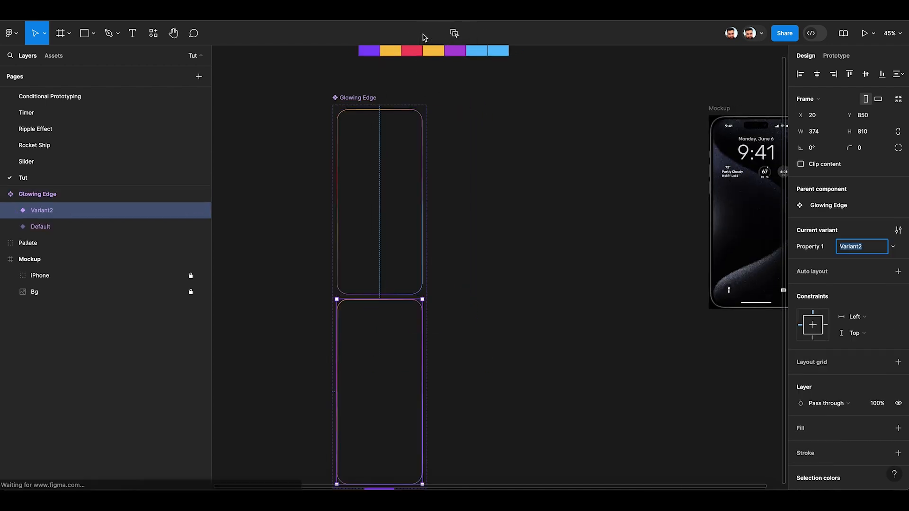
pyautogui.click(459, 152)
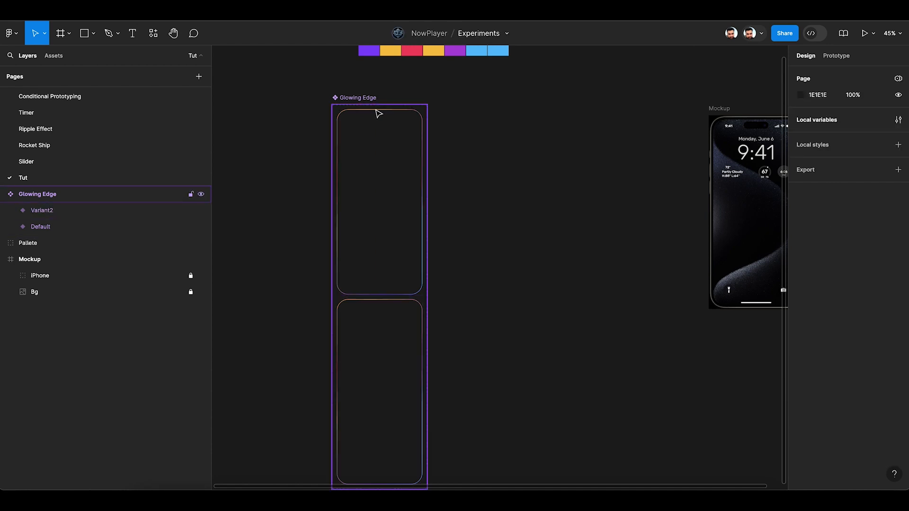
# Place the second variant beside the default one and resize the component set to fit both variants
pyautogui.click(377, 112)
pyautogui.moveTo(429, 239); pyautogui.dragTo(583, 229)
pyautogui.click(398, 387)
pyautogui.moveTo(397, 385); pyautogui.dragTo(492, 196)
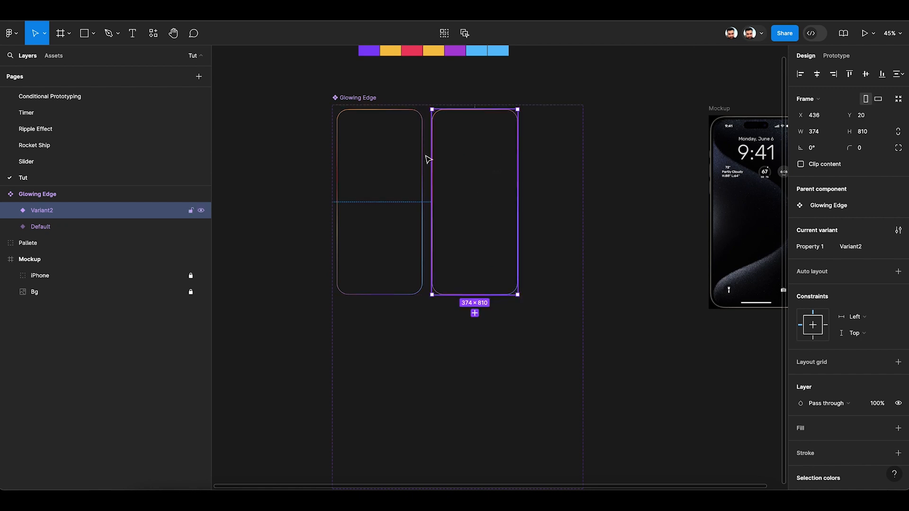
pyautogui.click(375, 106)
pyautogui.click(899, 98)
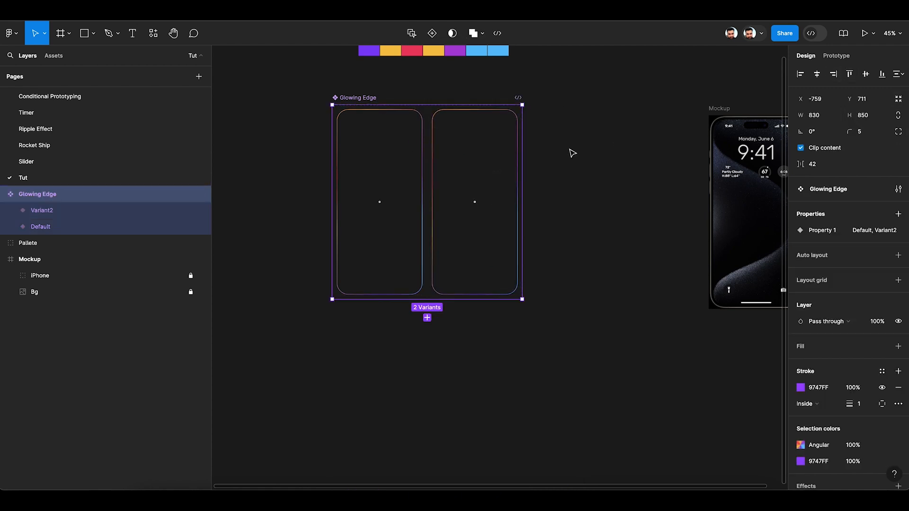
# Widen the Glowing Edge component set to leave empty space beyond the second variant
pyautogui.moveTo(525, 175); pyautogui.dragTo(658, 156)
pyautogui.click(550, 74)
pyautogui.scroll(5, 548, 76)
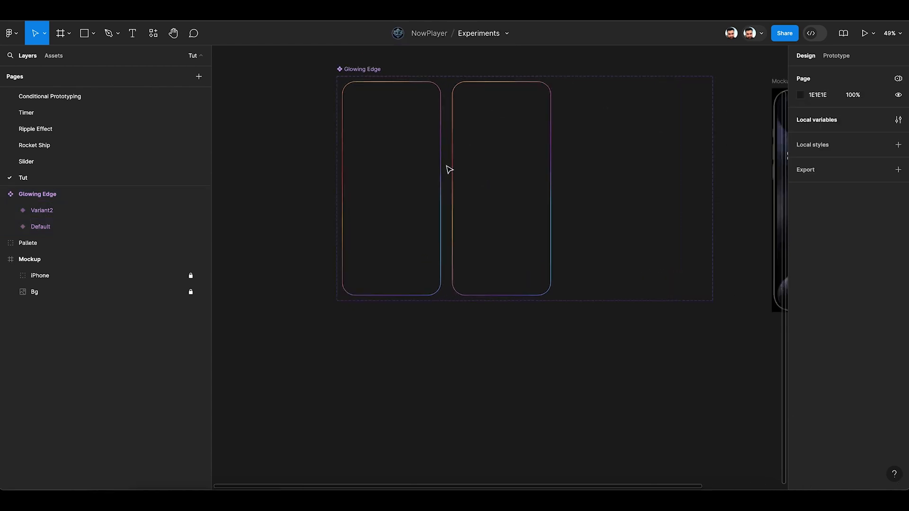
pyautogui.scroll(1, 449, 170)
pyautogui.scroll(-2, 449, 170)
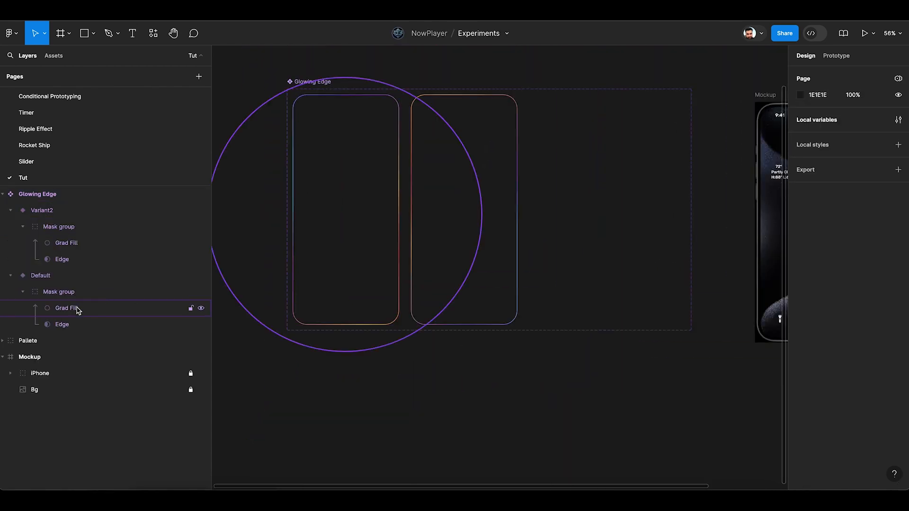
# Set the rotation of the Default variant's Grad Fill to 180° and check the rotation of Variant2's Grad Fill
pyautogui.click(75, 309)
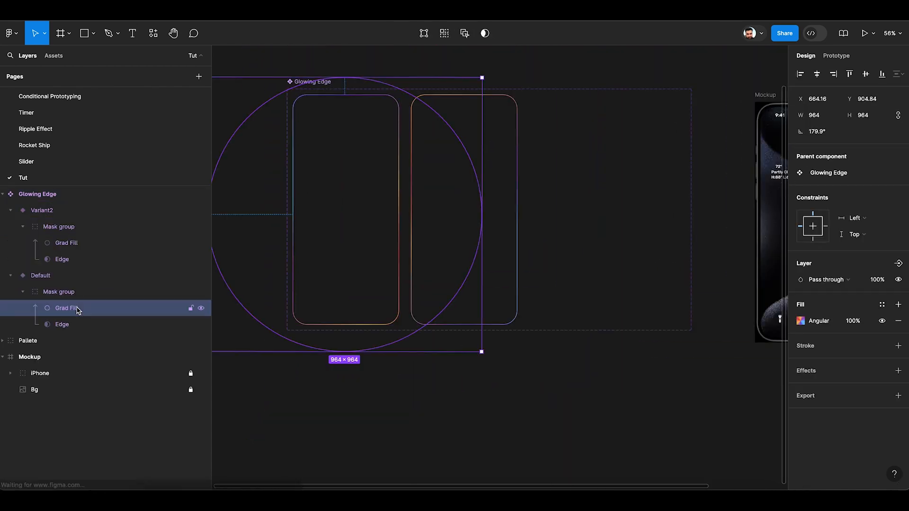
pyautogui.hscroll(-1, 361, 137)
pyautogui.scroll(3, 363, 138)
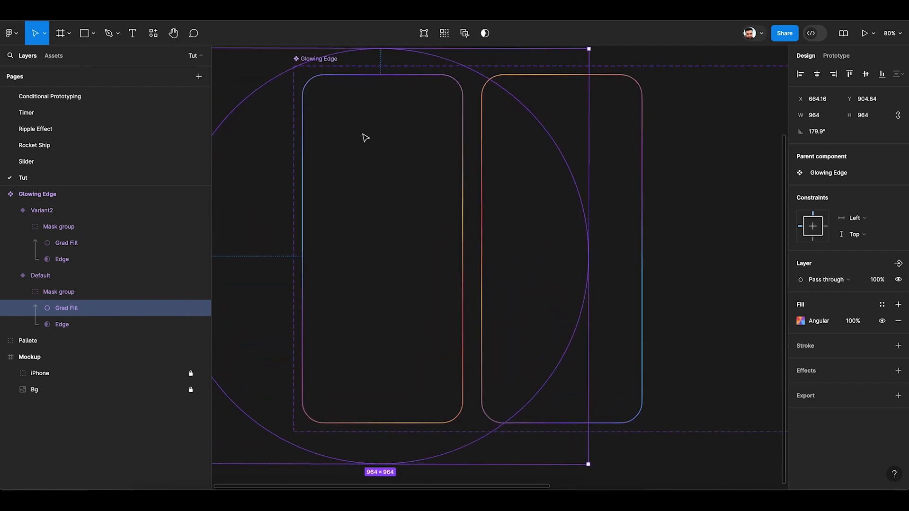
pyautogui.click(830, 135)
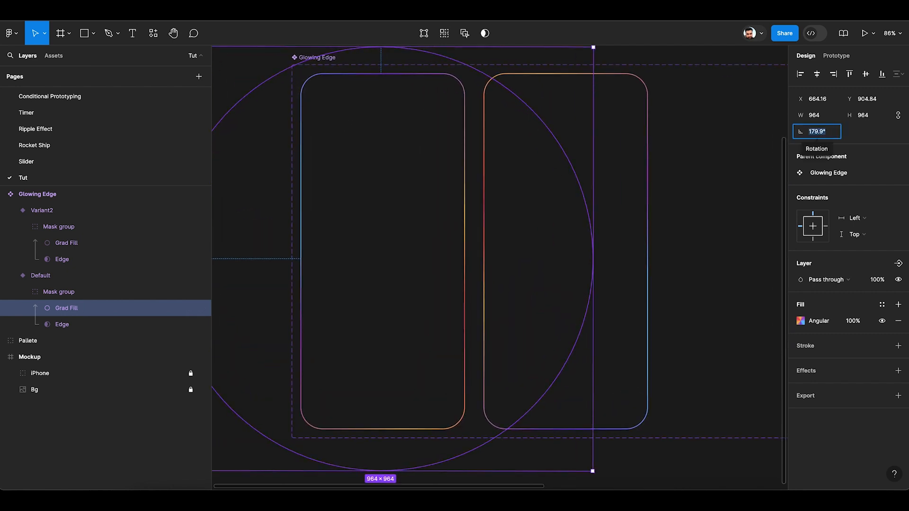
pyautogui.write('180')
pyautogui.press('Return')
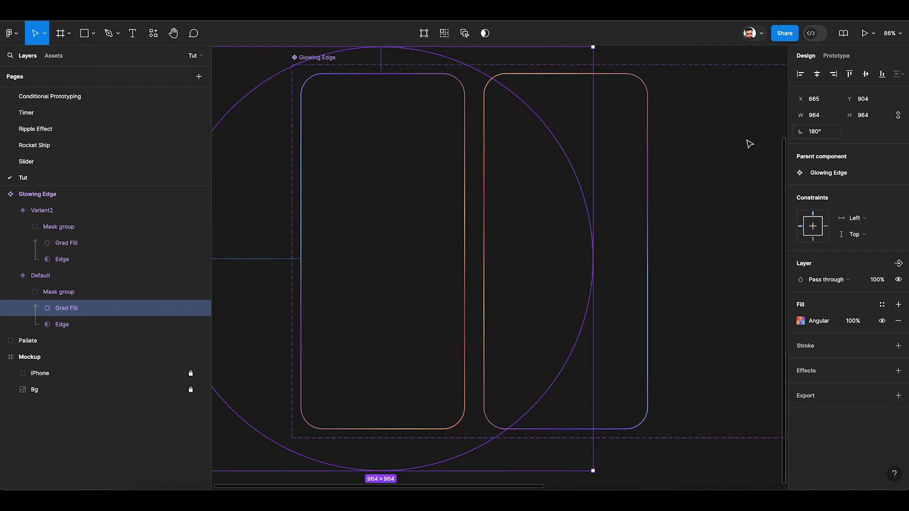
pyautogui.click(92, 244)
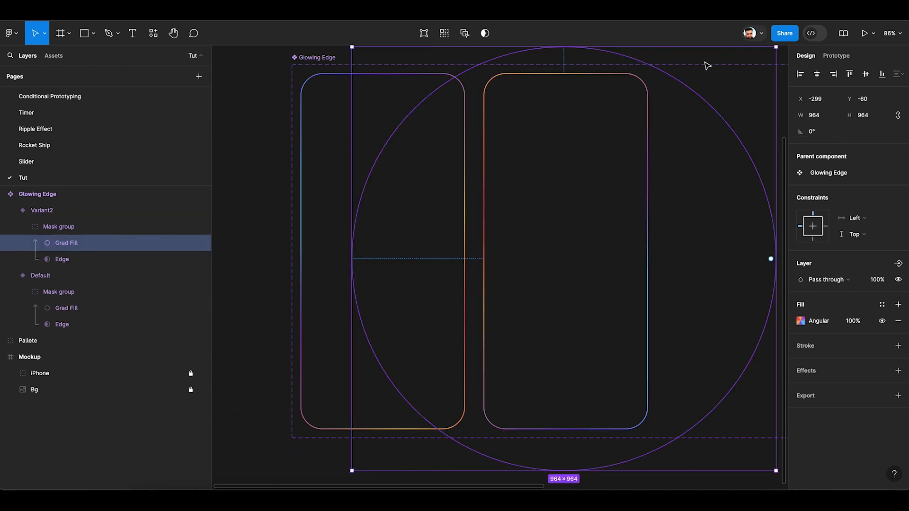
pyautogui.scroll(-3, 707, 66)
pyautogui.click(750, 70)
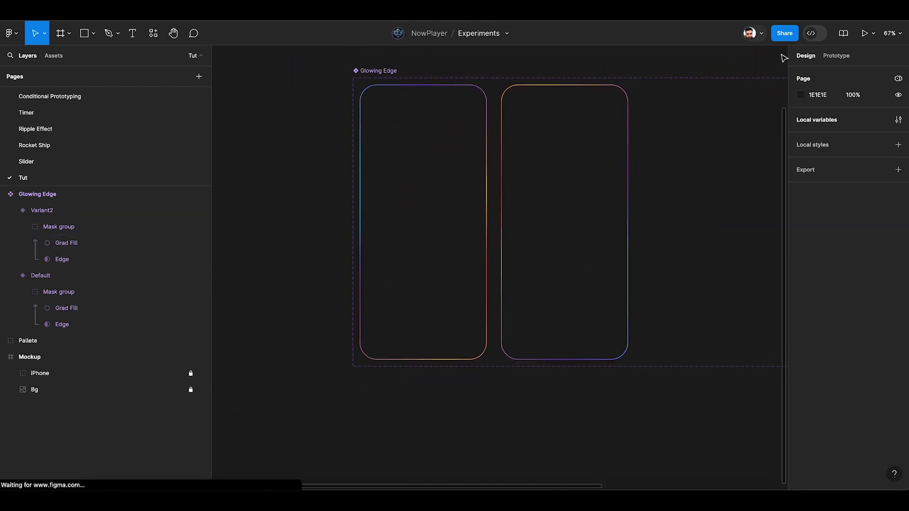
# Add a prototype interaction from the Default variant to Variant2, triggered after a delay of 1 ms
pyautogui.click(837, 55)
pyautogui.click(479, 211)
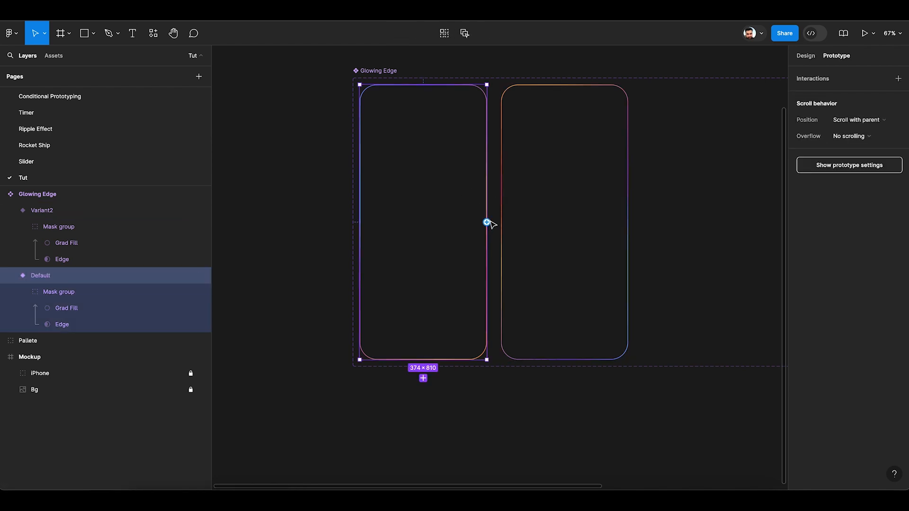
pyautogui.moveTo(487, 223); pyautogui.dragTo(507, 225)
pyautogui.click(458, 249)
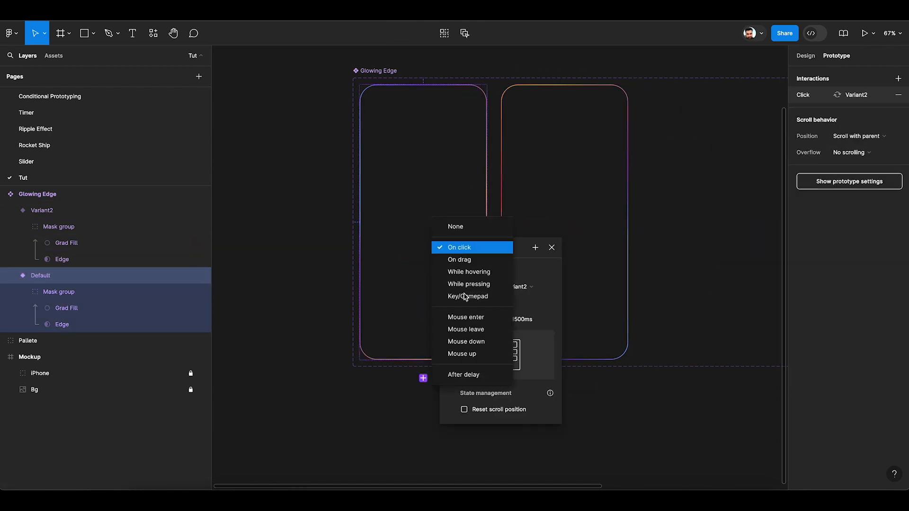
pyautogui.click(464, 374)
pyautogui.click(474, 268)
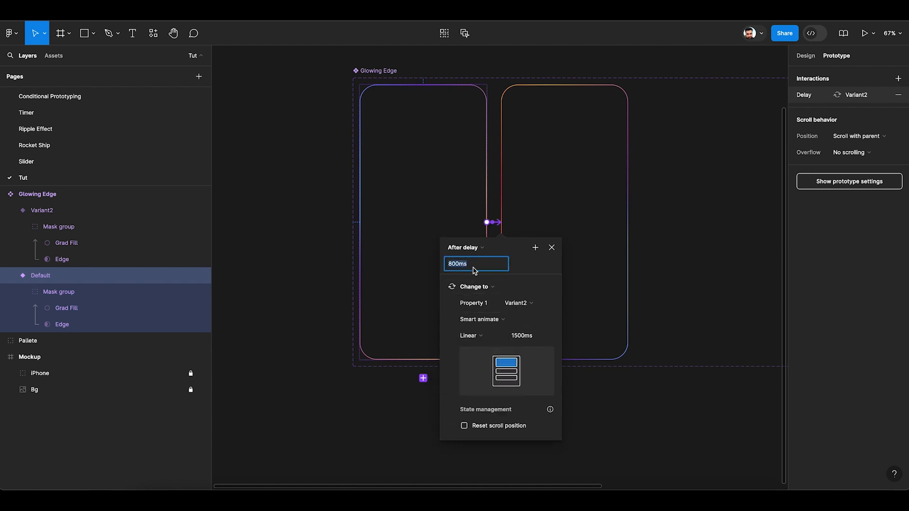
pyautogui.write('1')
pyautogui.press('Return')
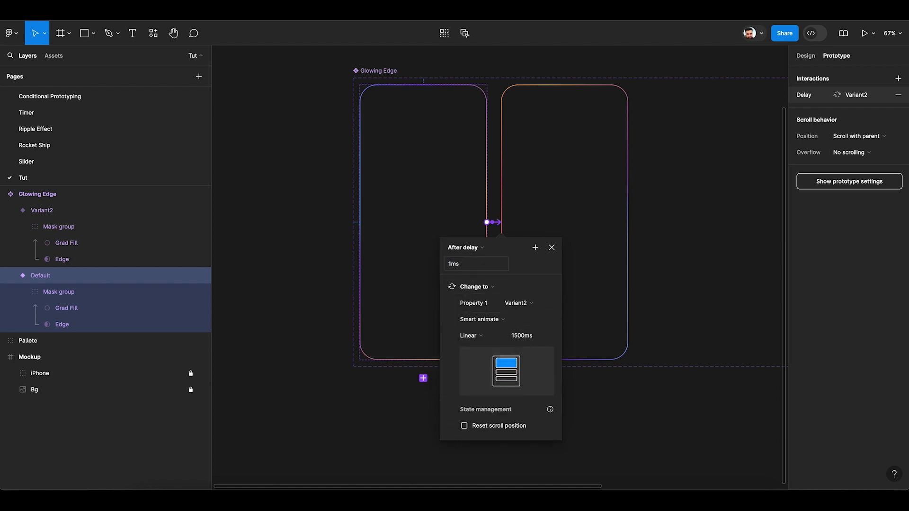
# Keep the interaction's Smart animate easing at Linear, set its duration to 20 ms and close the interaction settings
pyautogui.click(483, 342)
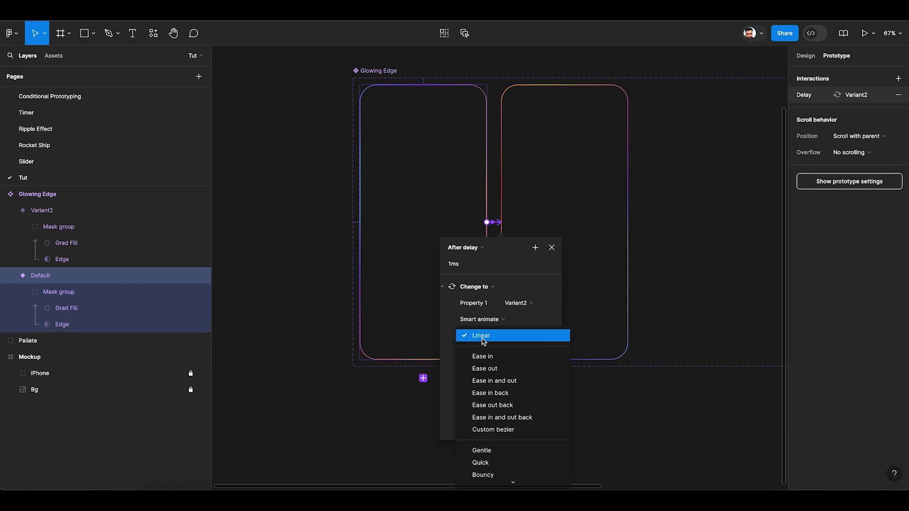
pyautogui.click(518, 337)
pyautogui.click(518, 339)
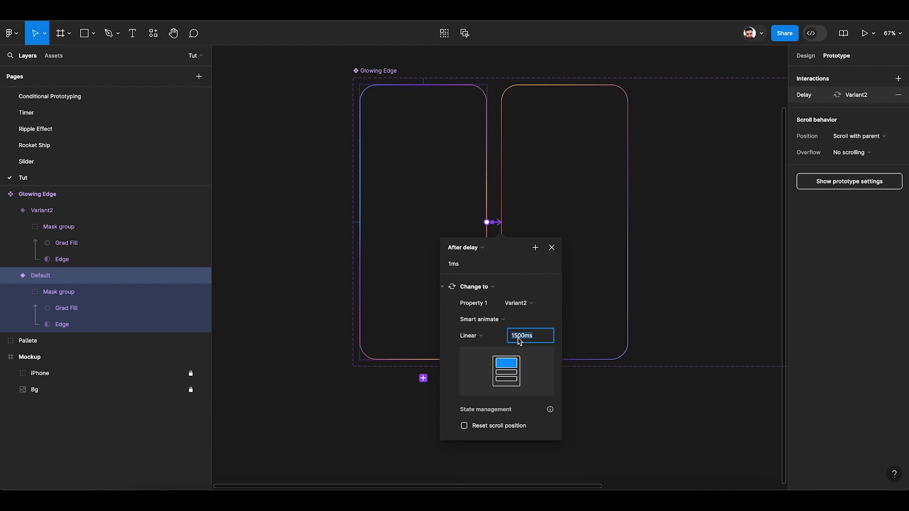
pyautogui.click(518, 339)
pyautogui.write('20')
pyautogui.press('Return')
pyautogui.click(702, 90)
# Place a Glowing Edge instance over the phone screen in the Mockup frame and move its layer directly beneath iPhone
pyautogui.scroll(-5, 702, 90)
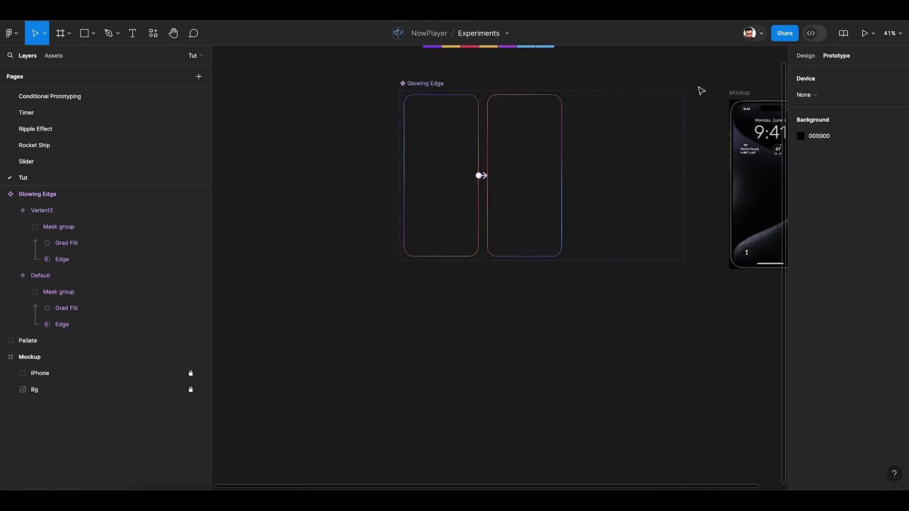
pyautogui.hscroll(4, 701, 90)
pyautogui.moveTo(368, 225); pyautogui.dragTo(695, 237)
pyautogui.scroll(5, 695, 237)
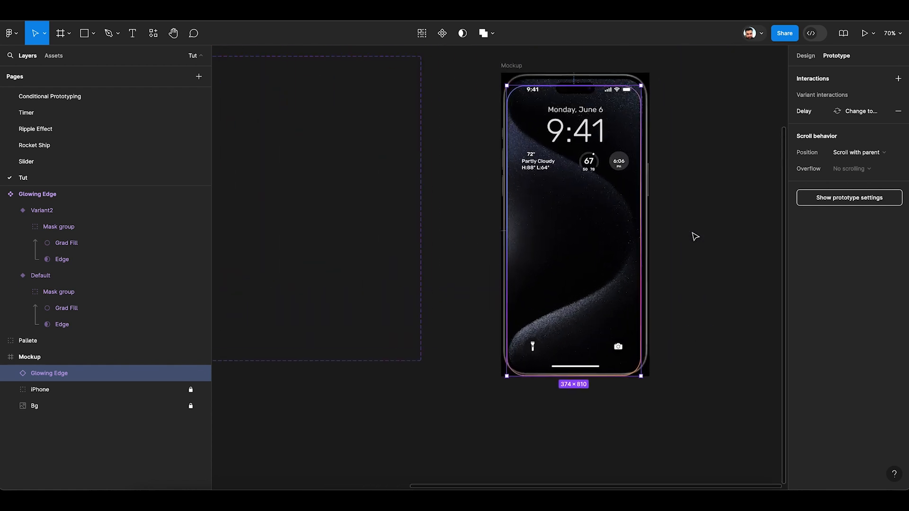
pyautogui.click(805, 55)
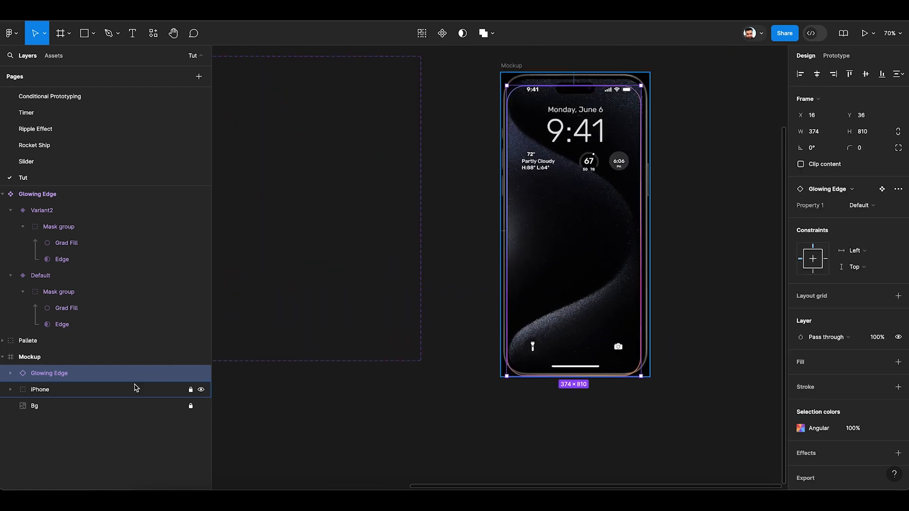
pyautogui.moveTo(51, 374); pyautogui.dragTo(51, 397)
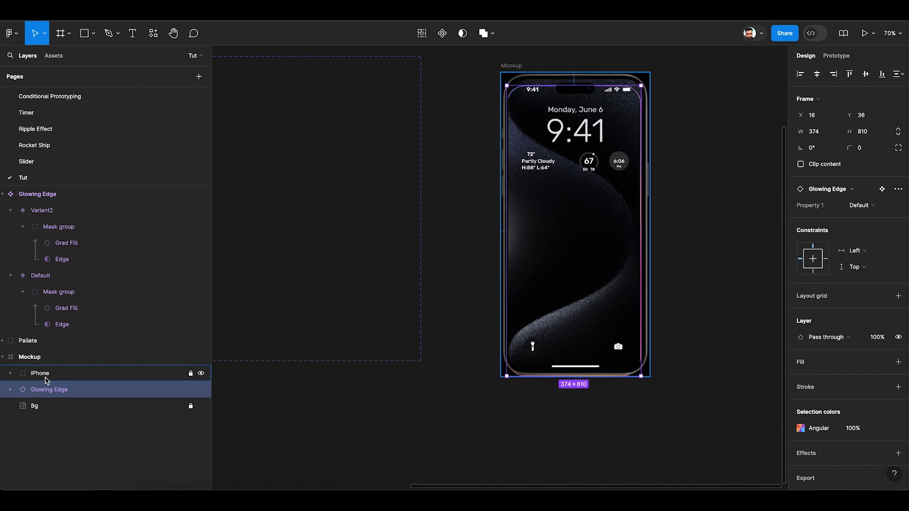
# Center the Glowing Edge instance horizontally and vertically within the Mockup frame
pyautogui.click(817, 73)
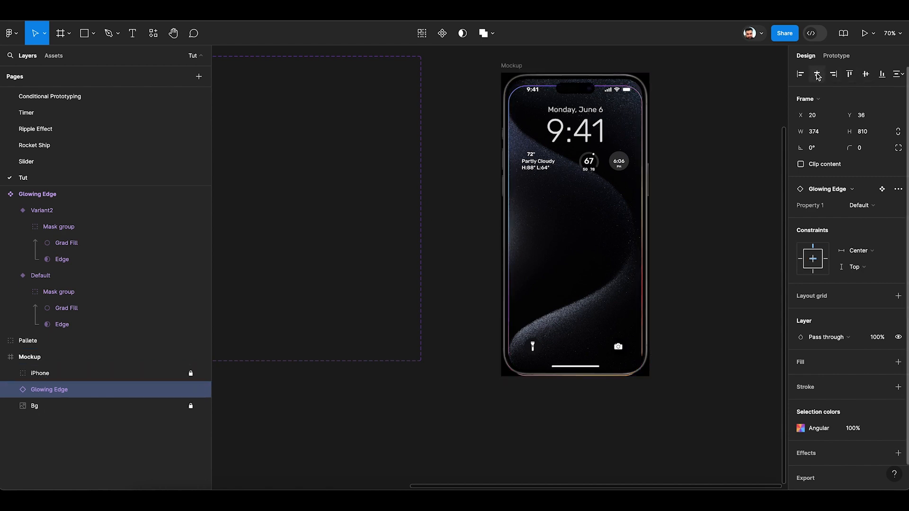
pyautogui.click(868, 74)
pyautogui.click(683, 166)
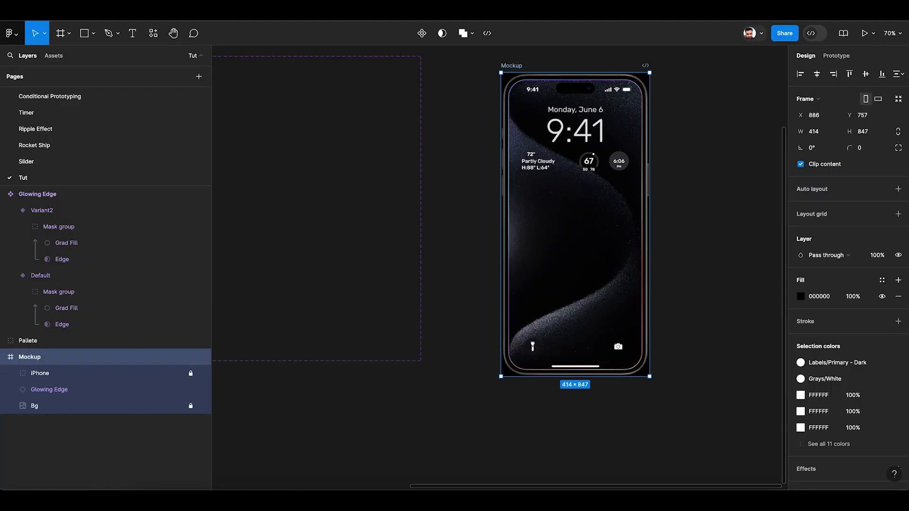
# Set the stroke thickness of the Edge mask in both Glowing Edge variants to 20 and check the prototype preview
pyautogui.hscroll(-10, 320, 141)
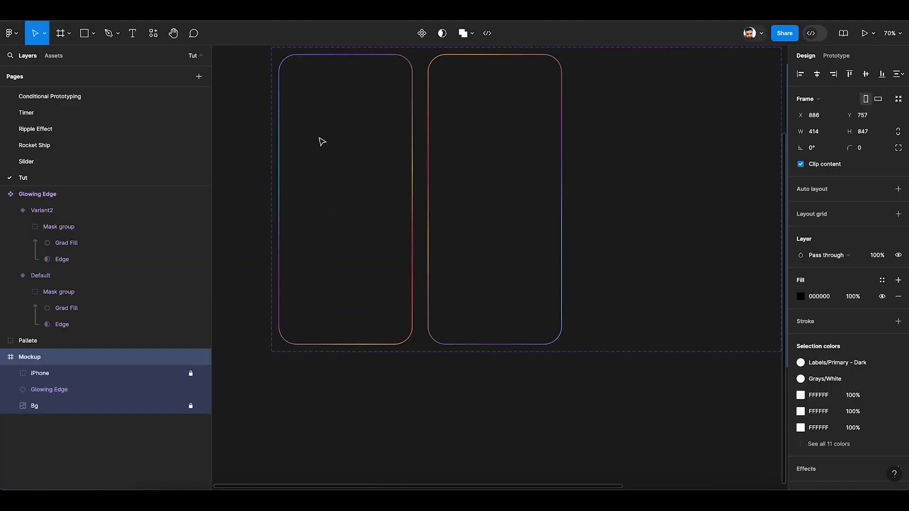
pyautogui.click(415, 190)
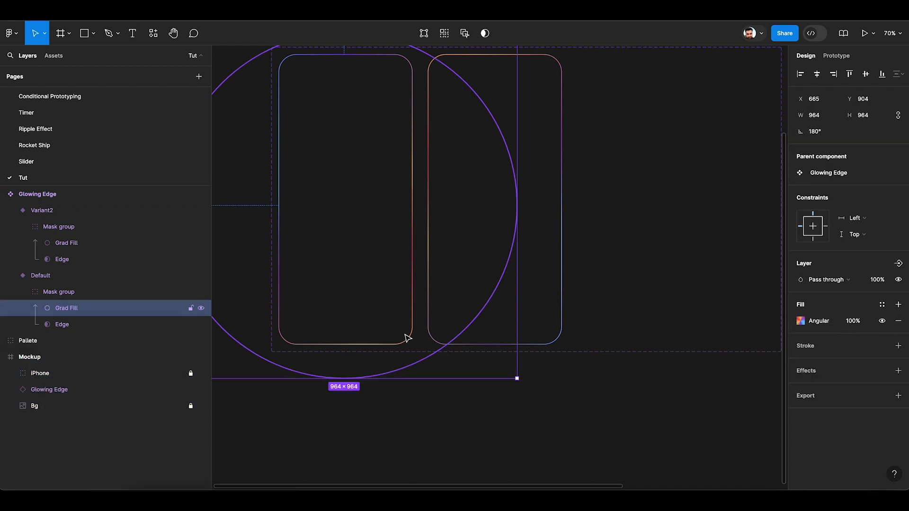
pyautogui.click(69, 324)
pyautogui.keyDown('shift'); pyautogui.click(60, 259); pyautogui.keyUp('shift')
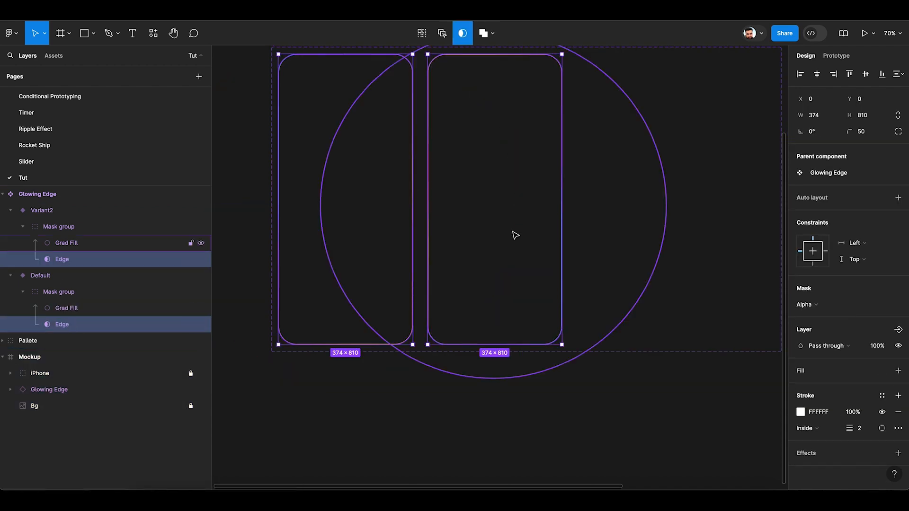
pyautogui.click(866, 430)
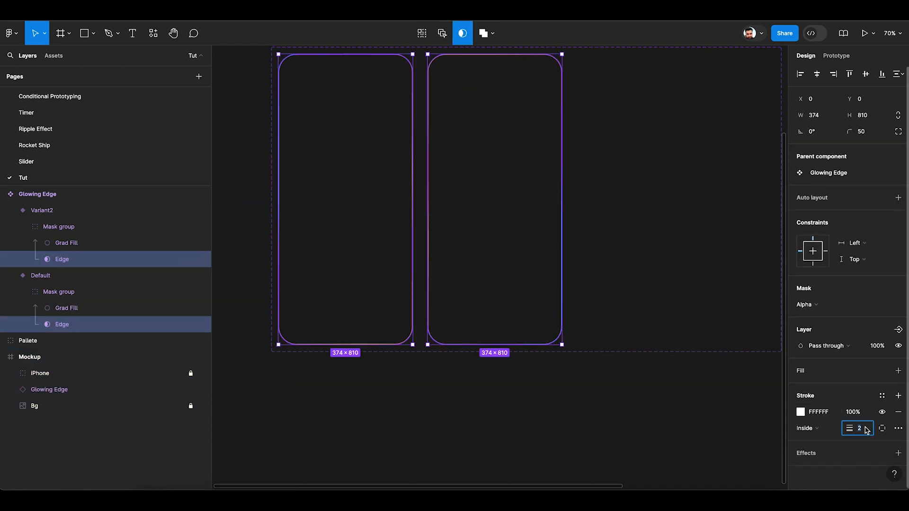
pyautogui.write('20')
pyautogui.press('Return')
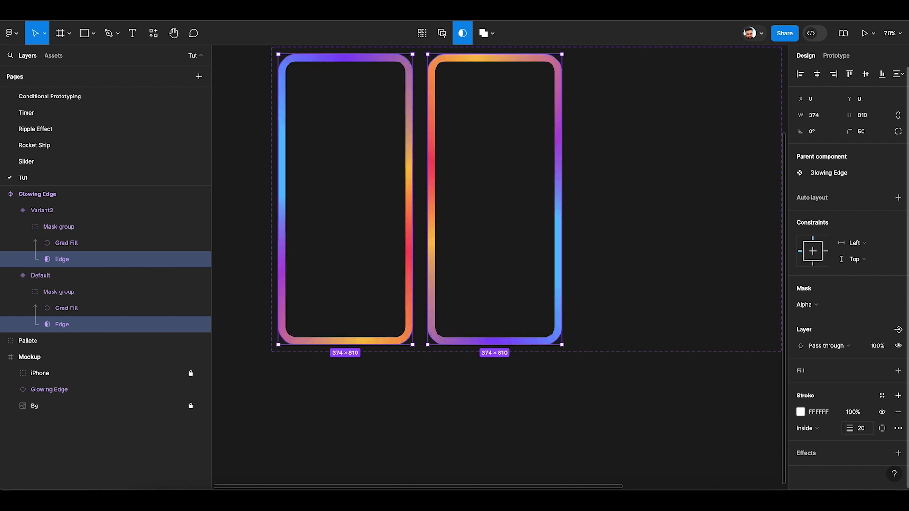
pyautogui.click(573, 428)
pyautogui.hotkey('ctrl', 'Tab')
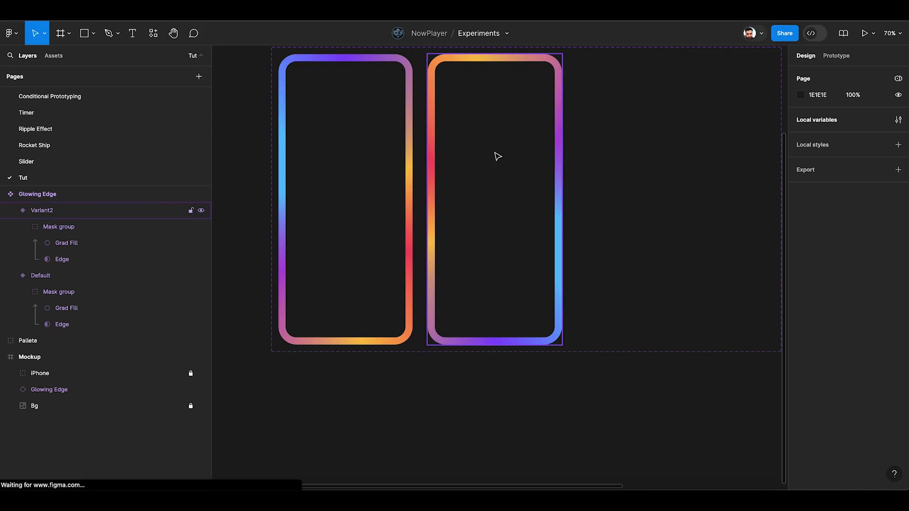
# Duplicate Variant2 beside itself inside the Glowing Edge component set as a third variant, keeping the 42 px spacing, and expand its layers
pyautogui.click(497, 157)
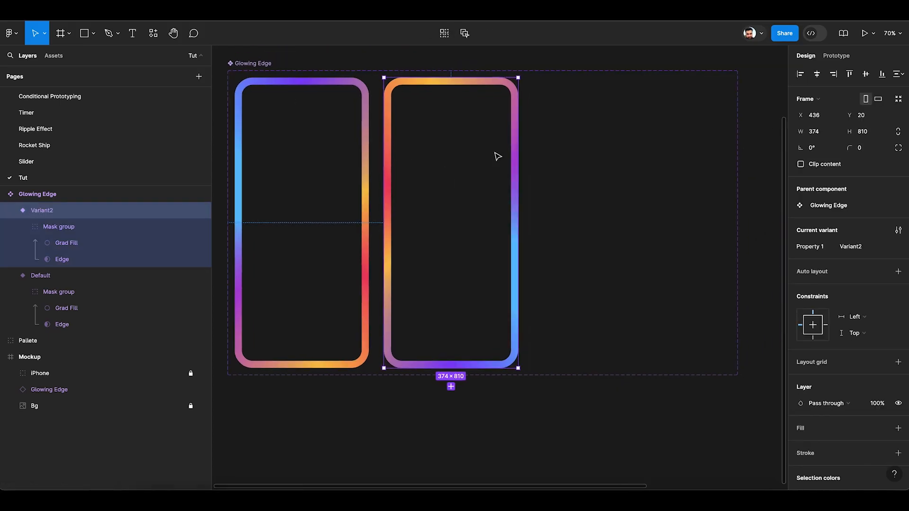
pyautogui.scroll(-3, 498, 156)
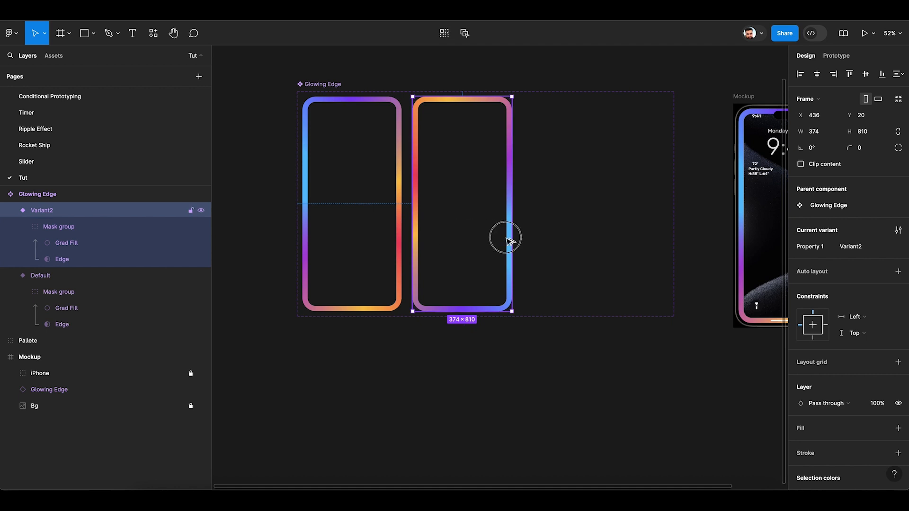
pyautogui.moveTo(507, 236); pyautogui.dragTo(573, 243)
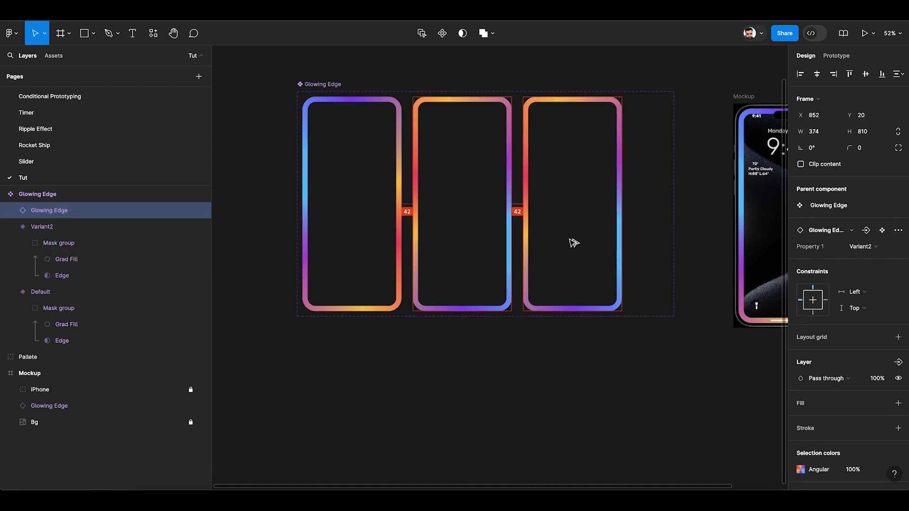
pyautogui.click(10, 211)
pyautogui.click(70, 262)
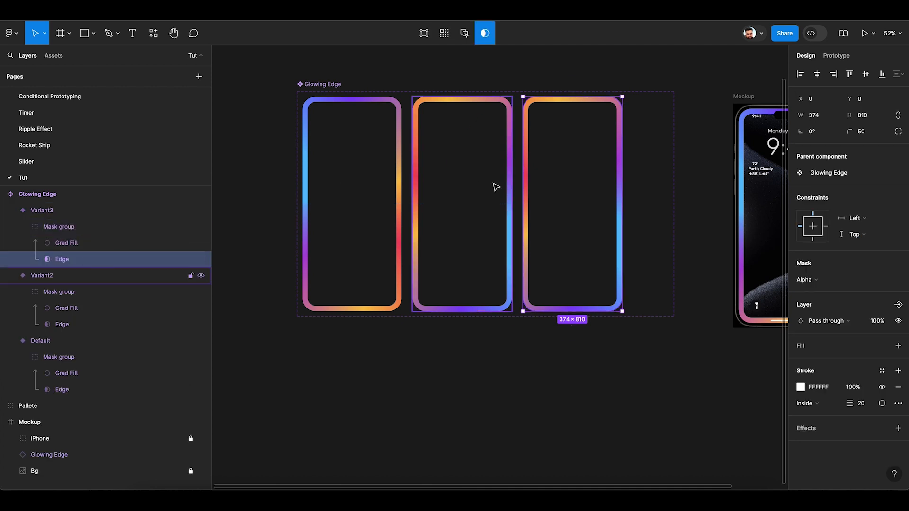
# Rotate Variant3's Grad Fill clockwise by about 33° and try a rotation of 180°
pyautogui.click(60, 244)
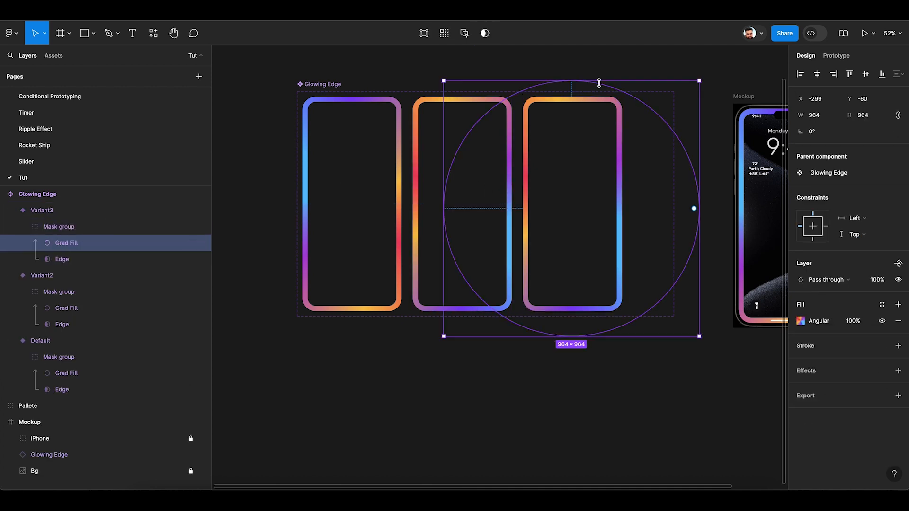
pyautogui.moveTo(704, 77); pyautogui.dragTo(749, 170)
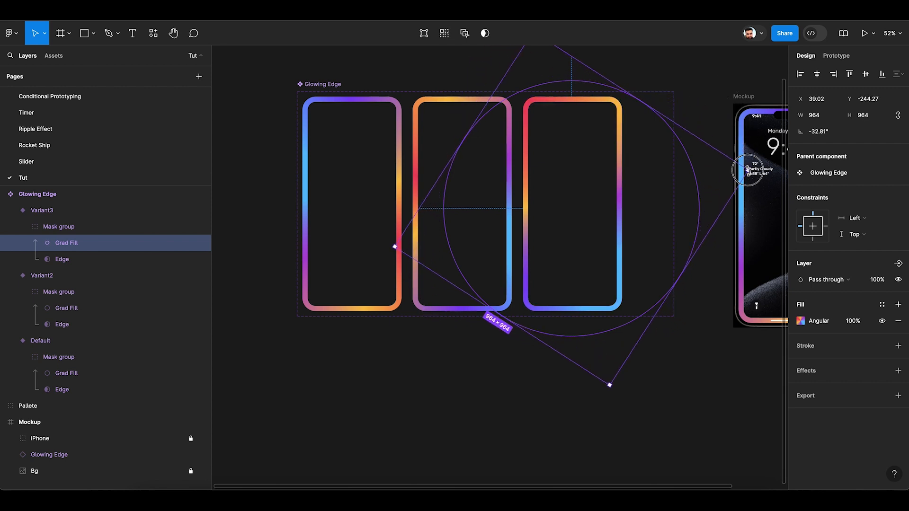
pyautogui.click(833, 135)
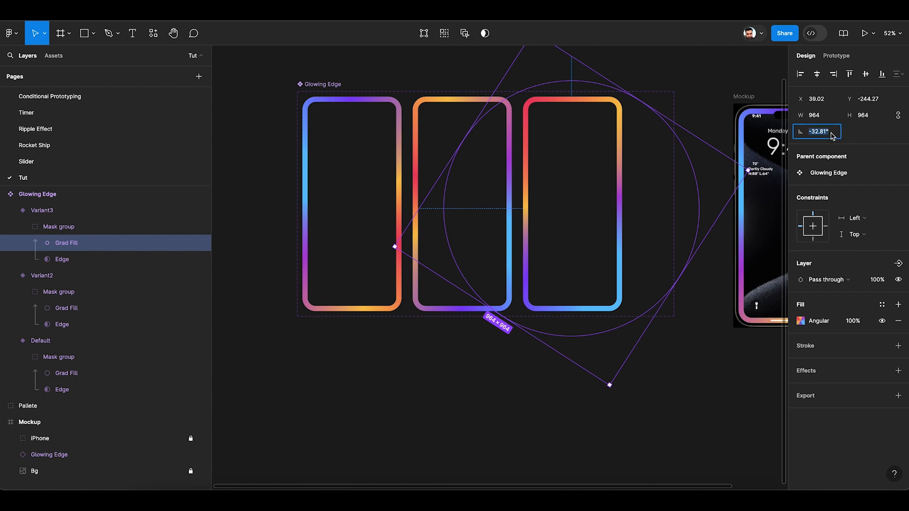
pyautogui.write('-179.99')
pyautogui.press('shift+super+Right')
pyautogui.write('80')
pyautogui.press('Return')
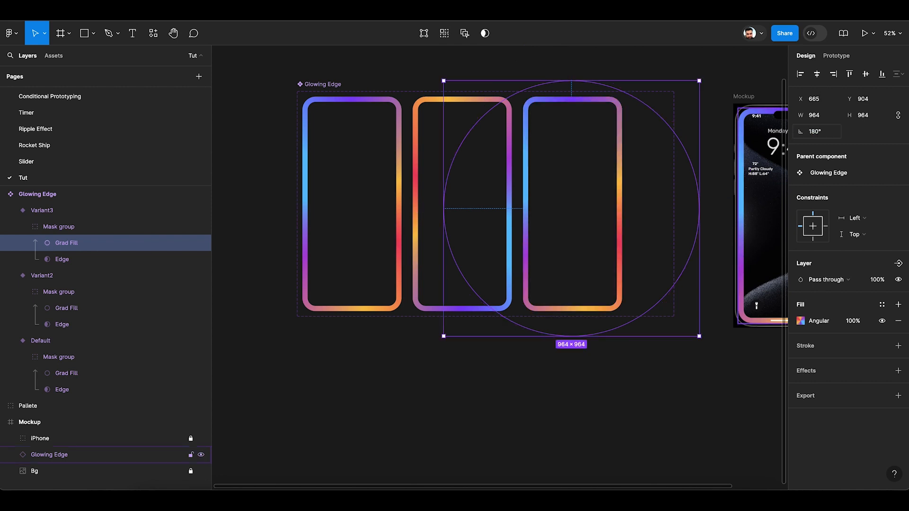
# Set the rotation of Variant3's Grad Fill to -179.99° and deselect it
pyautogui.click(824, 138)
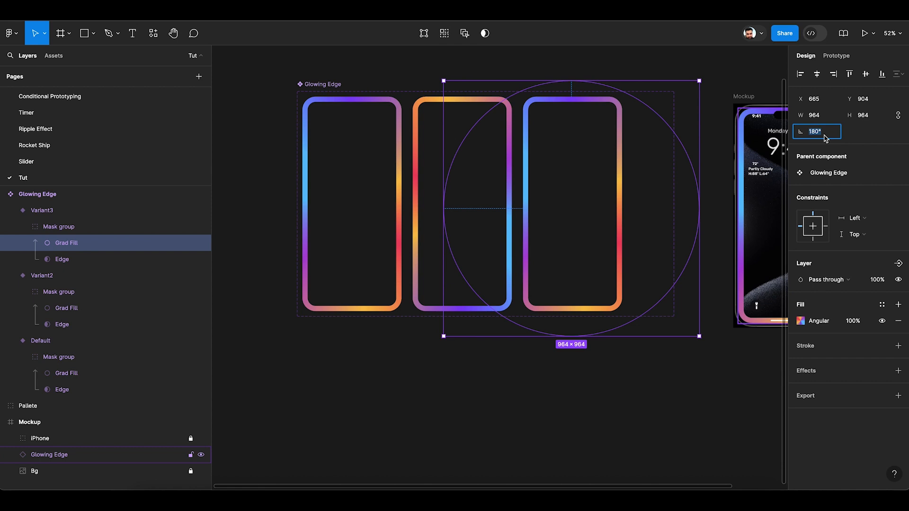
pyautogui.press('BackSpace')
pyautogui.press('Return')
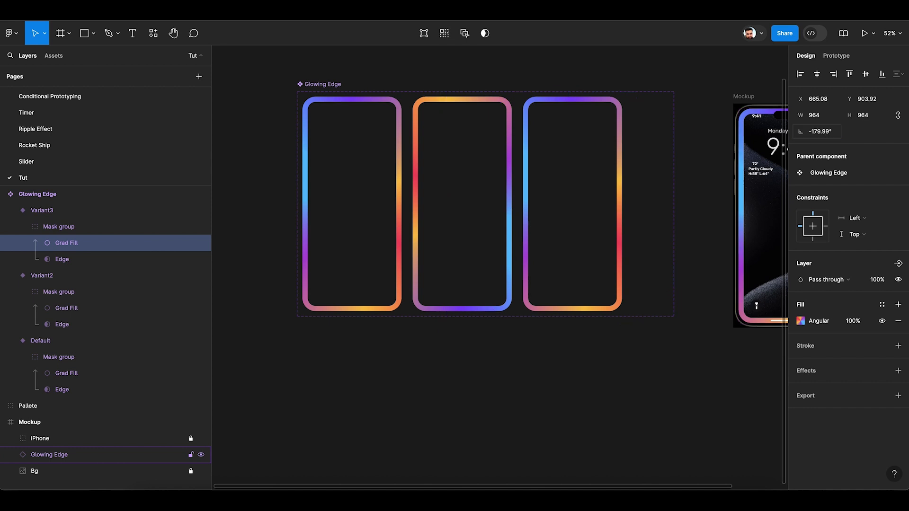
pyautogui.click(661, 375)
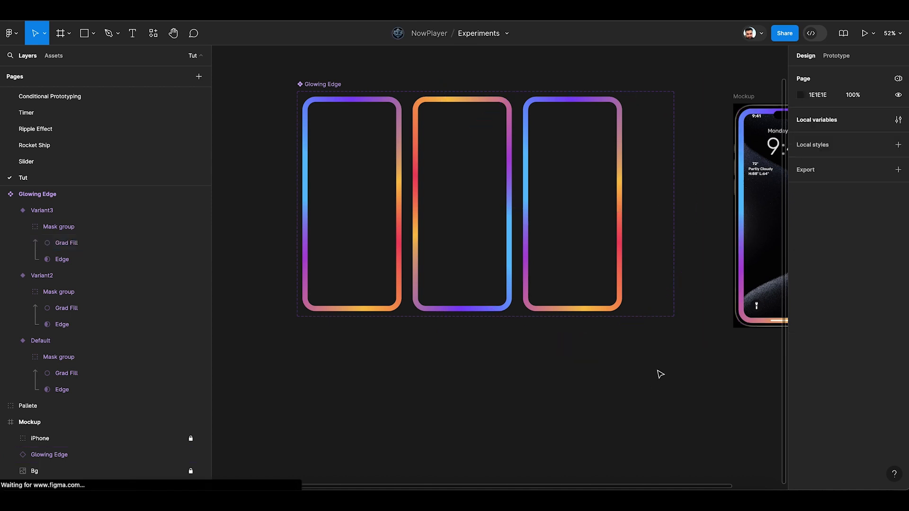
# Add a prototype interaction from Variant2 to Variant3, triggered after a delay of 1 ms
pyautogui.click(845, 57)
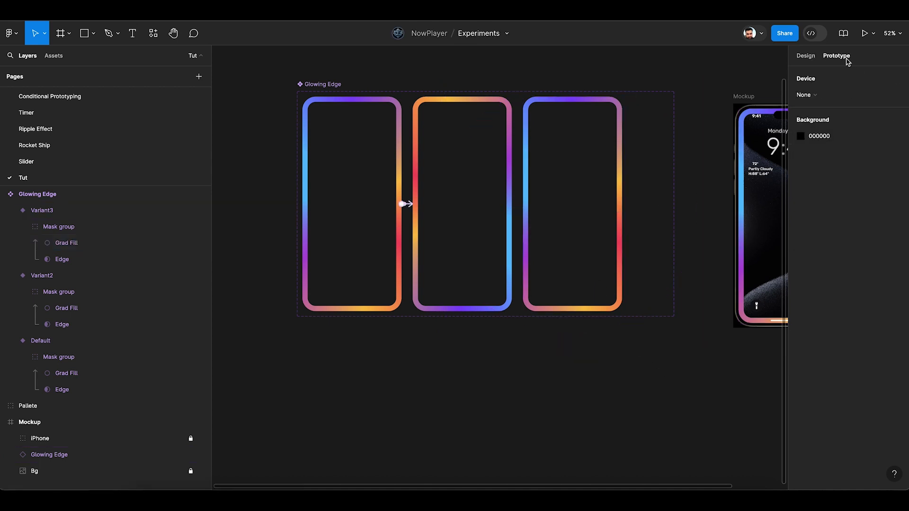
pyautogui.click(510, 211)
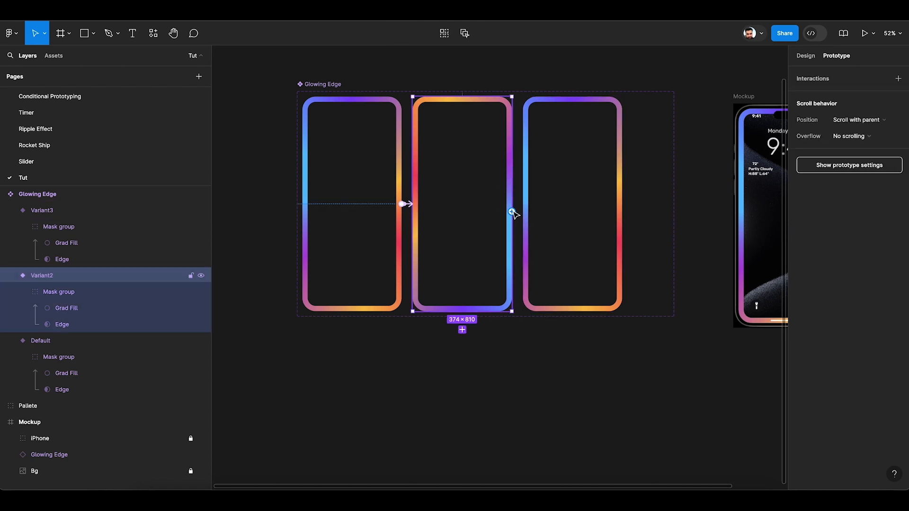
pyautogui.moveTo(512, 211); pyautogui.dragTo(531, 211)
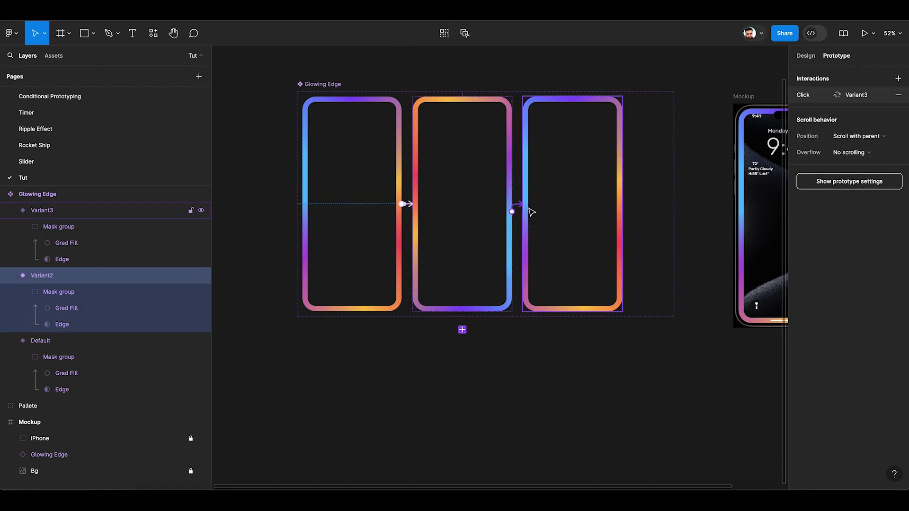
pyautogui.click(484, 232)
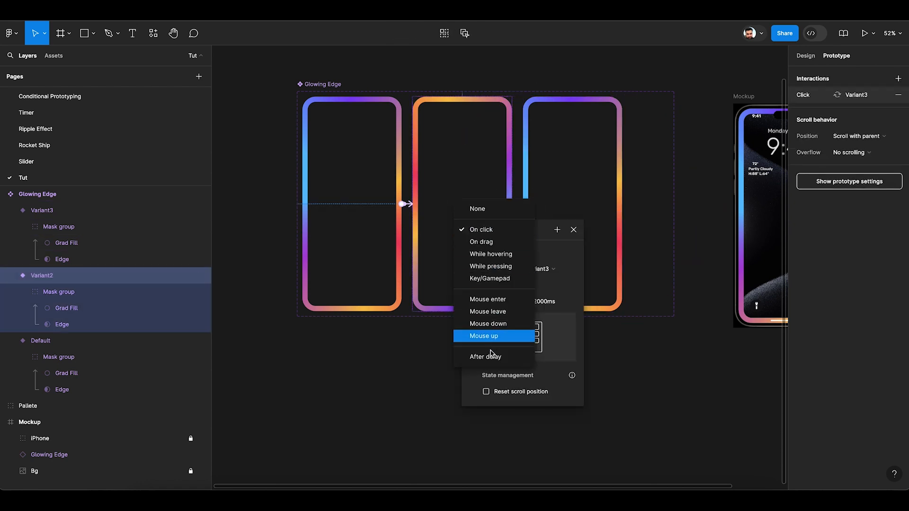
pyautogui.click(486, 356)
pyautogui.click(509, 247)
pyautogui.write('1')
pyautogui.press('Return')
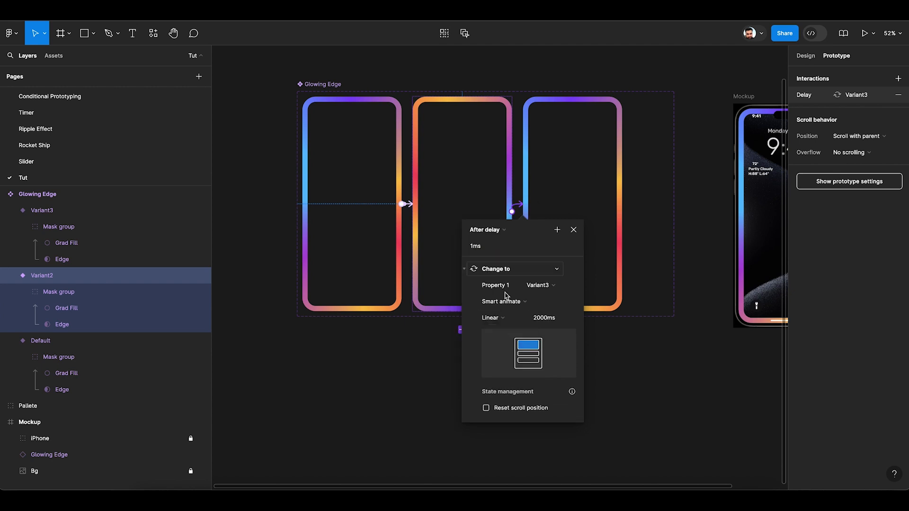
# Add a prototype interaction from Variant3 back to the Default variant, triggered after a delay of 1 ms
pyautogui.click(613, 195)
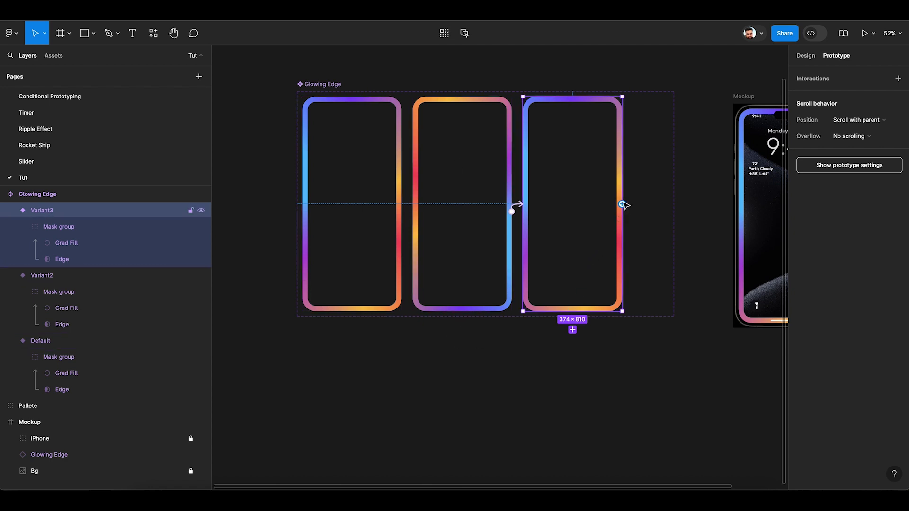
pyautogui.moveTo(622, 204); pyautogui.dragTo(396, 199)
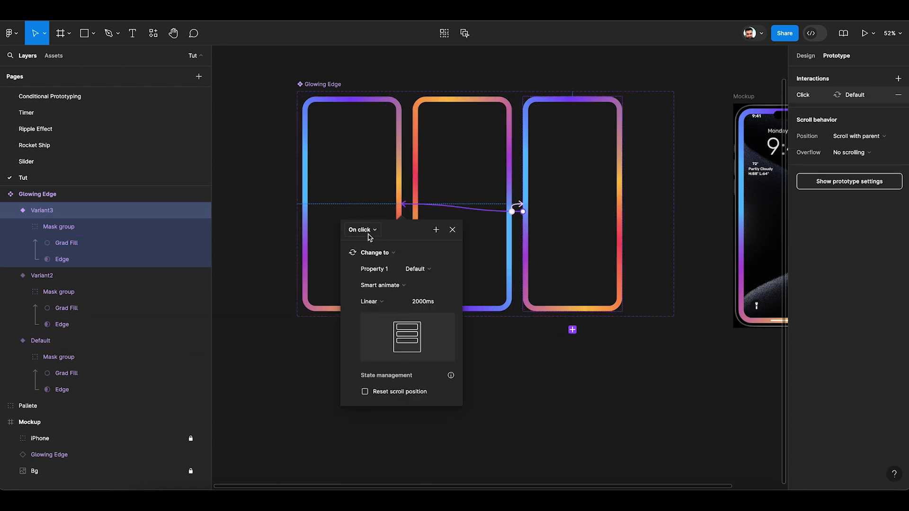
pyautogui.click(363, 232)
pyautogui.click(369, 357)
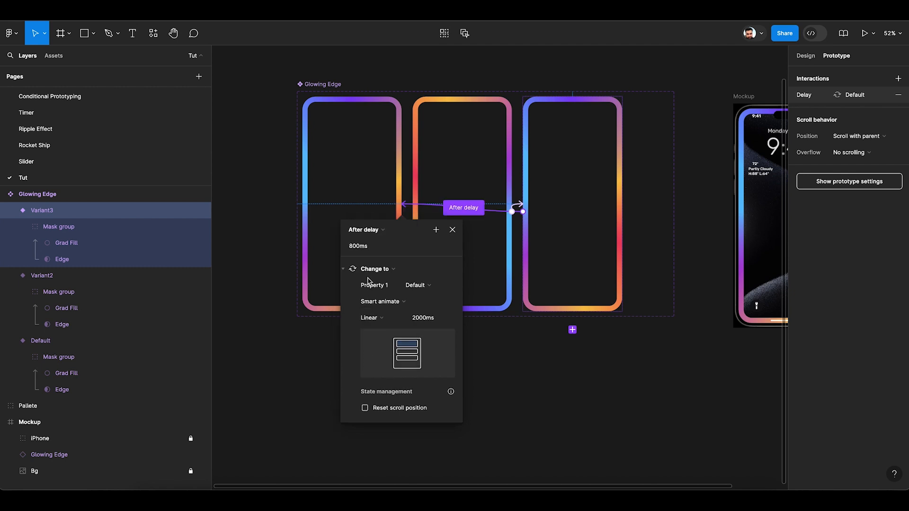
pyautogui.click(368, 251)
pyautogui.write('1')
pyautogui.press('Return')
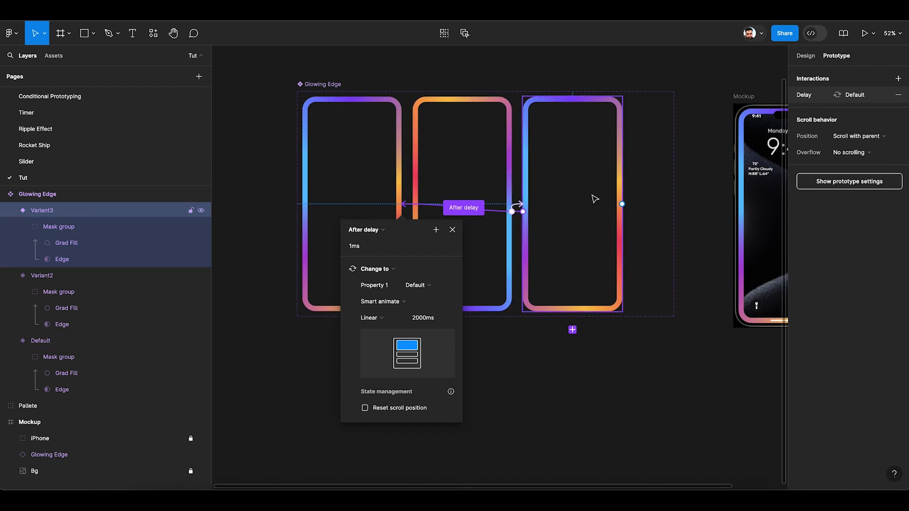
# Change the Variant3-to-Default interaction's animation to Instant and check the glowing edge in the prototype preview
pyautogui.click(381, 305)
pyautogui.click(385, 279)
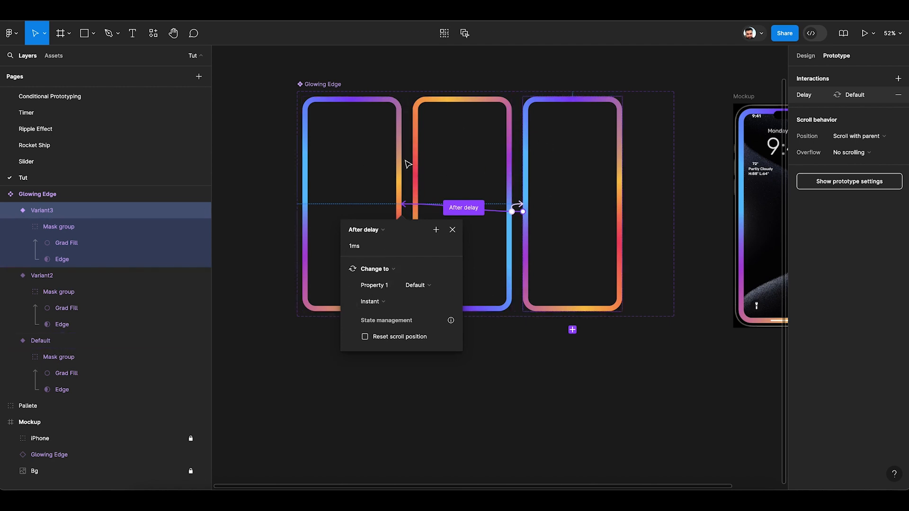
pyautogui.click(484, 86)
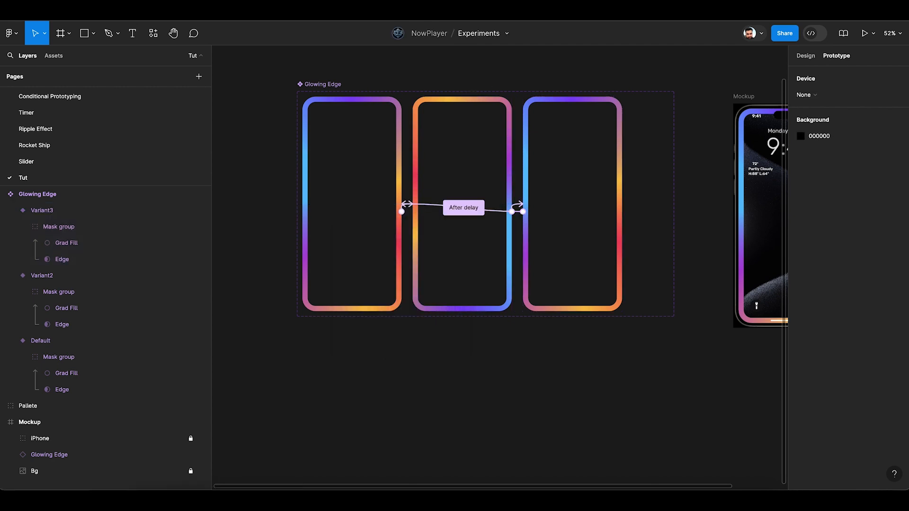
pyautogui.hotkey('ctrl', 'Tab')
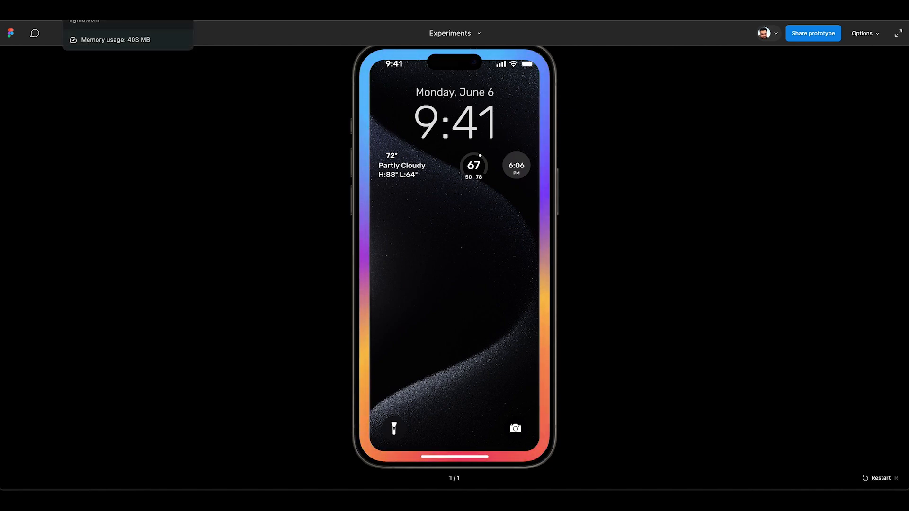
pyautogui.click(102, 9)
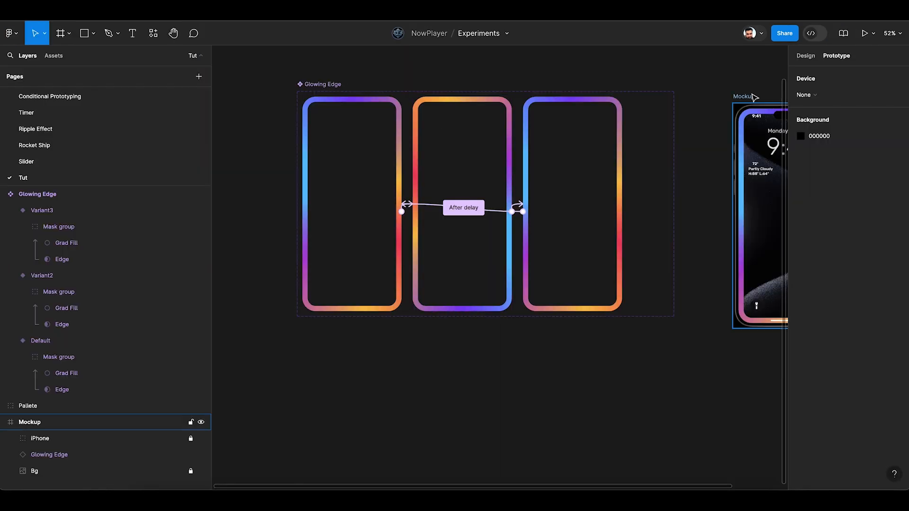
# Set the stroke weight of the Edge mask layers in all three variants to 1 and check the prototype preview
pyautogui.click(805, 58)
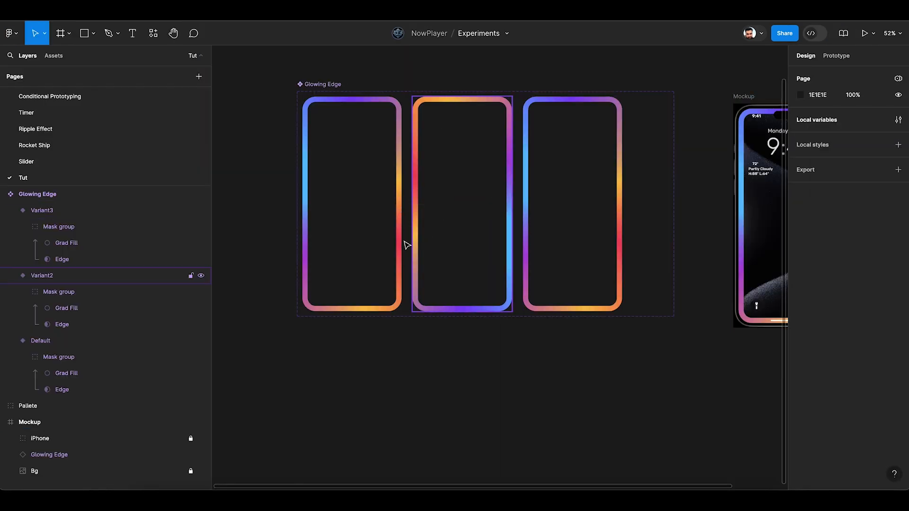
pyautogui.click(401, 310)
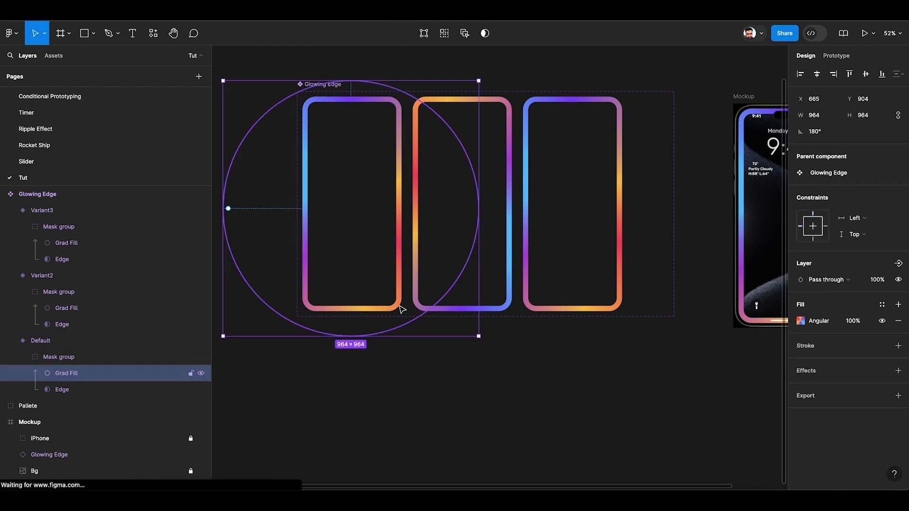
pyautogui.click(65, 394)
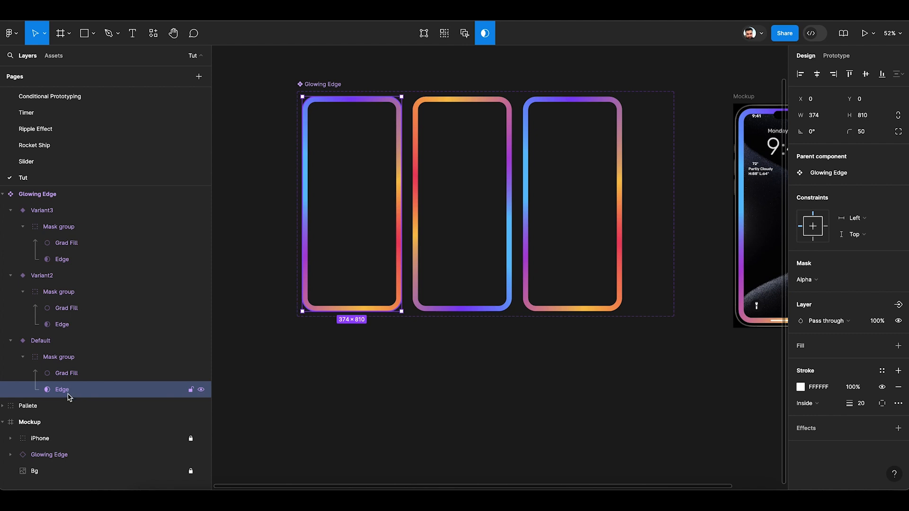
pyautogui.click(444, 34)
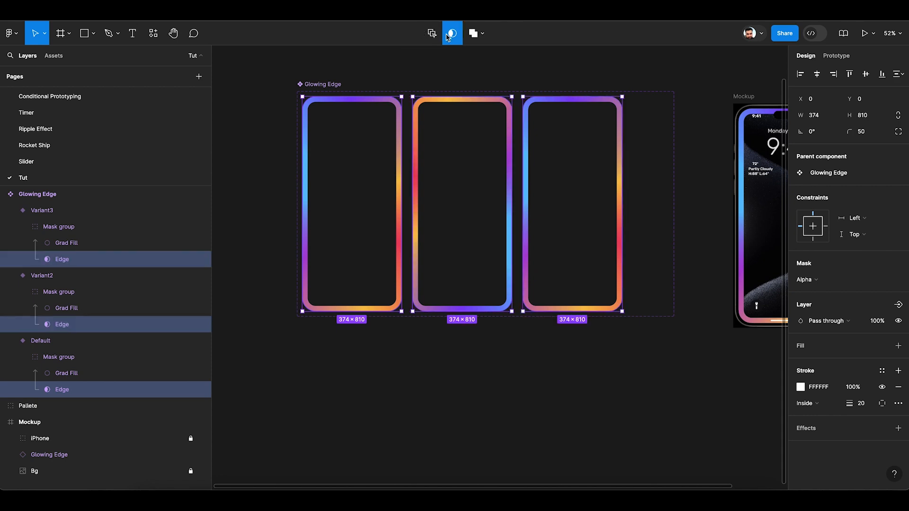
pyautogui.click(861, 434)
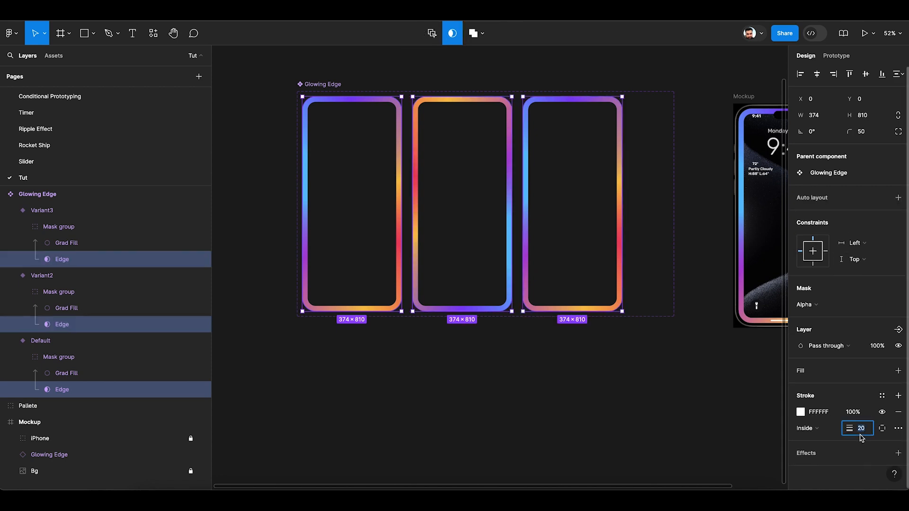
pyautogui.write('1')
pyautogui.press('Return')
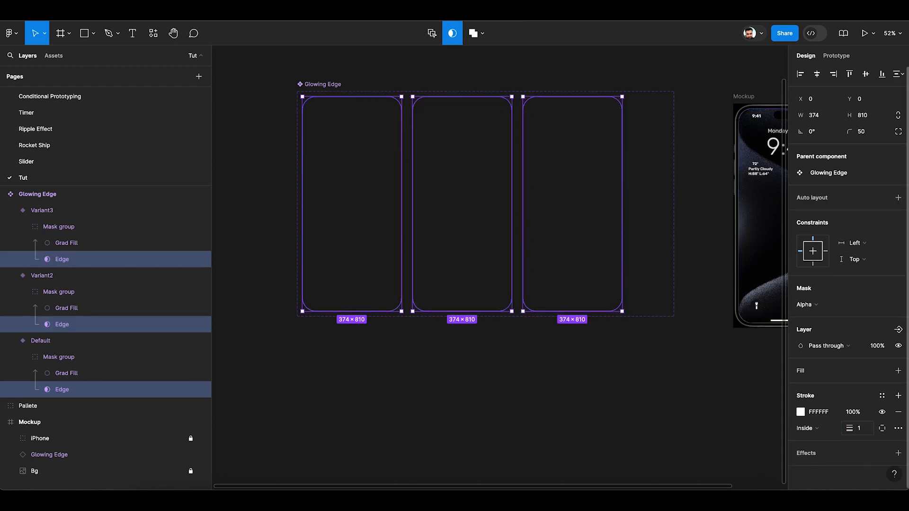
pyautogui.click(619, 386)
pyautogui.hotkey('ctrl', 'Tab')
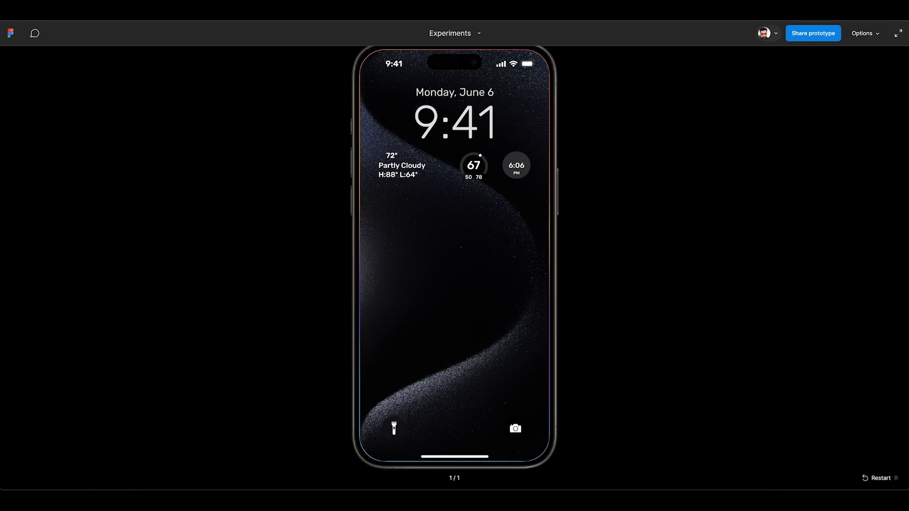
pyautogui.hotkey('ctrl', 'Tab')
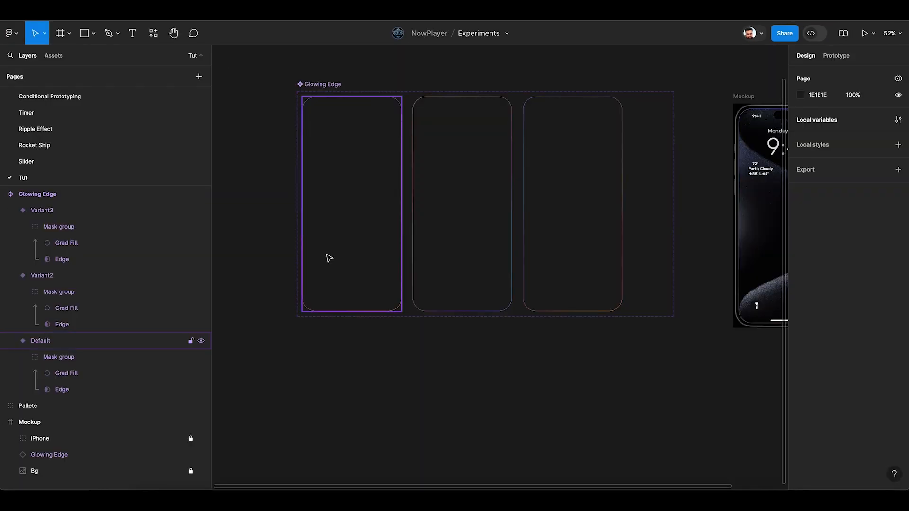
# Set the stroke weight of the three variants' Edge layers to 2 and check the edge in the prototype preview
pyautogui.hotkey('ctrl', 'z')
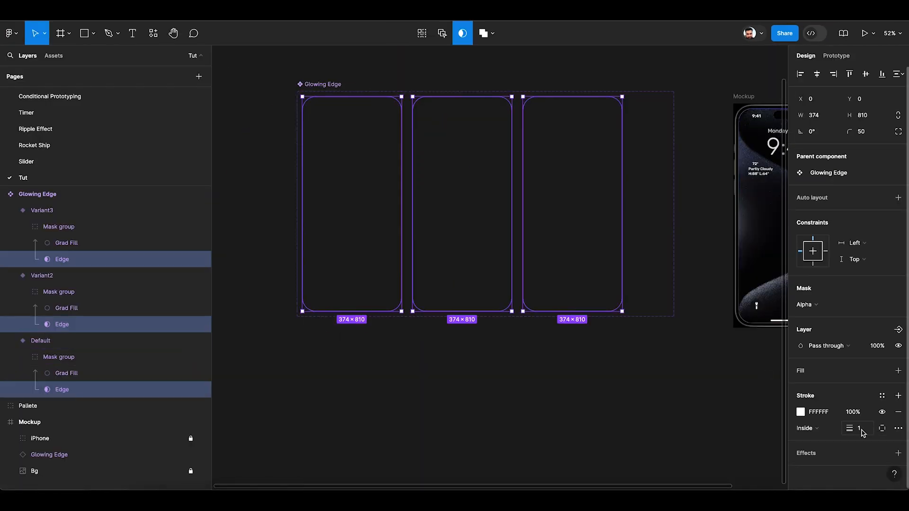
pyautogui.hotkey('ctrl', 'Tab')
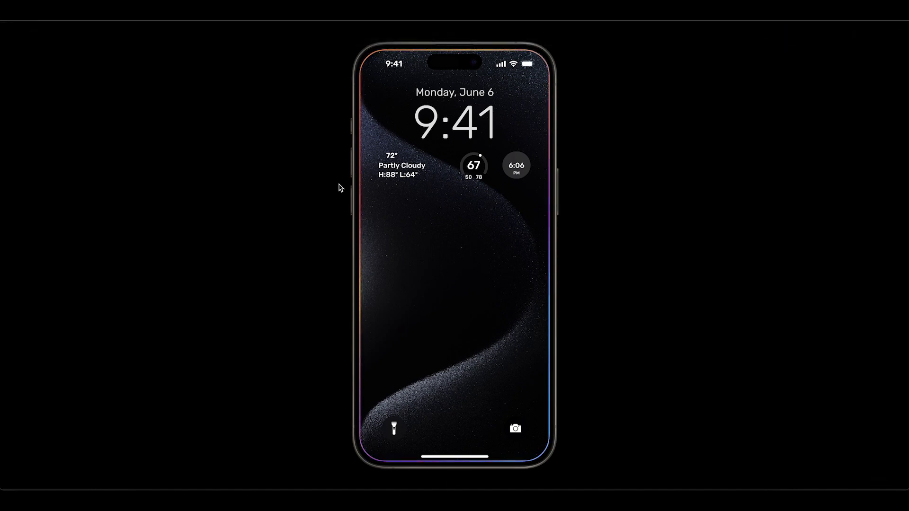
pyautogui.click(90, 11)
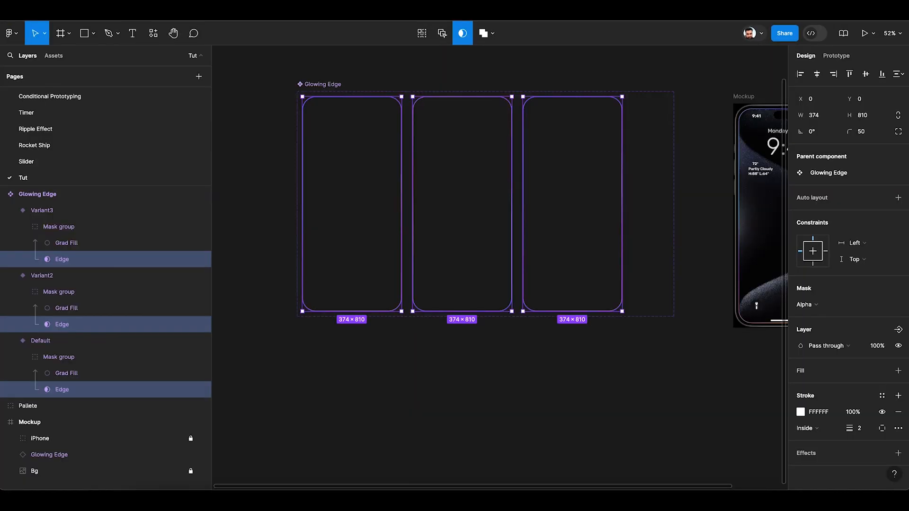
# Duplicate the Glowing Edge instance in the Mockup frame twice, making three stacked instances
pyautogui.moveTo(248, 213); pyautogui.dragTo(373, 370)
pyautogui.hscroll(2, 374, 370)
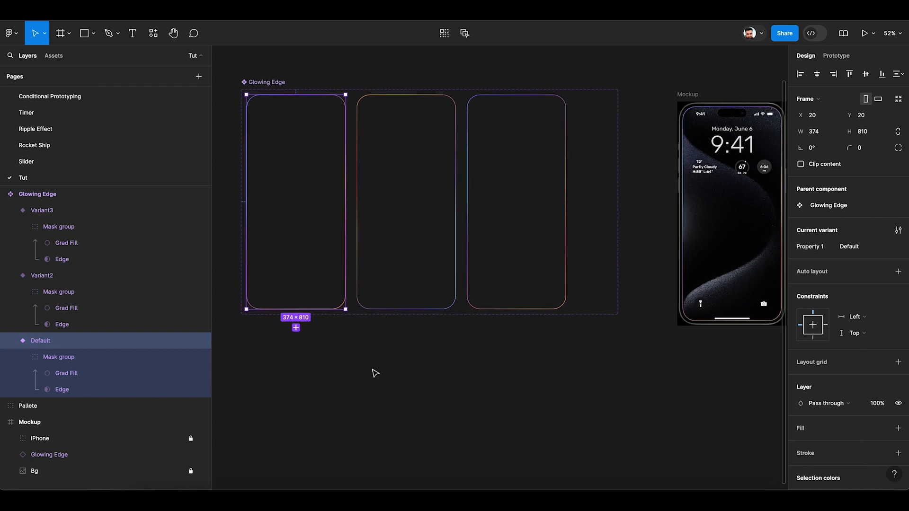
pyautogui.hscroll(5, 375, 374)
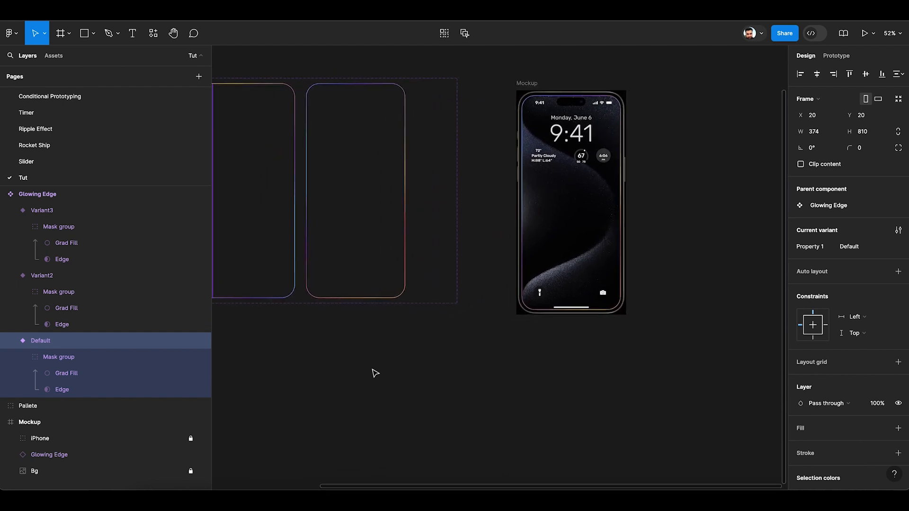
pyautogui.scroll(5, 532, 262)
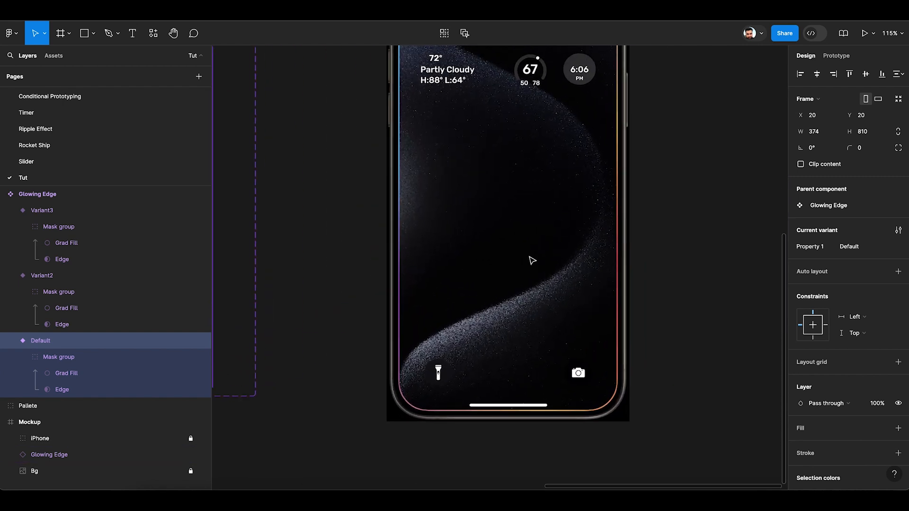
pyautogui.click(511, 270)
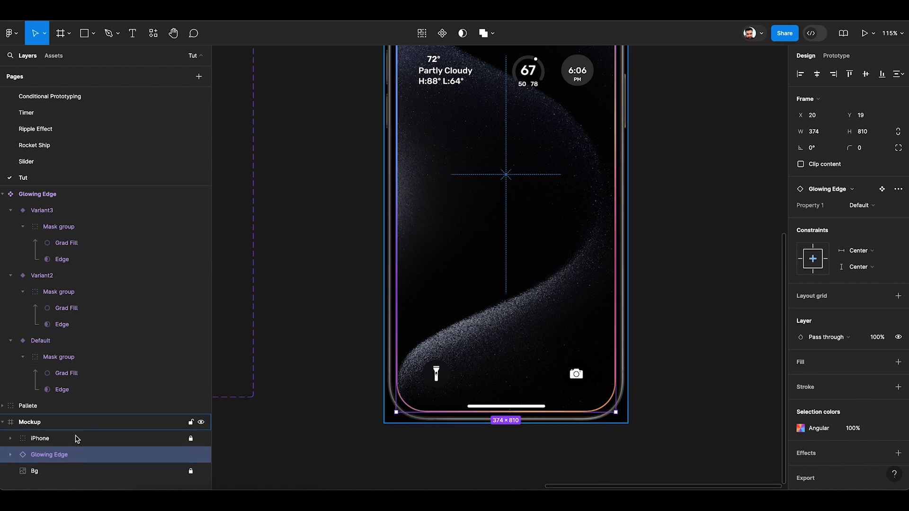
pyautogui.hotkey('ctrl', 'd')
pyautogui.hotkey('ctrl', 'd')
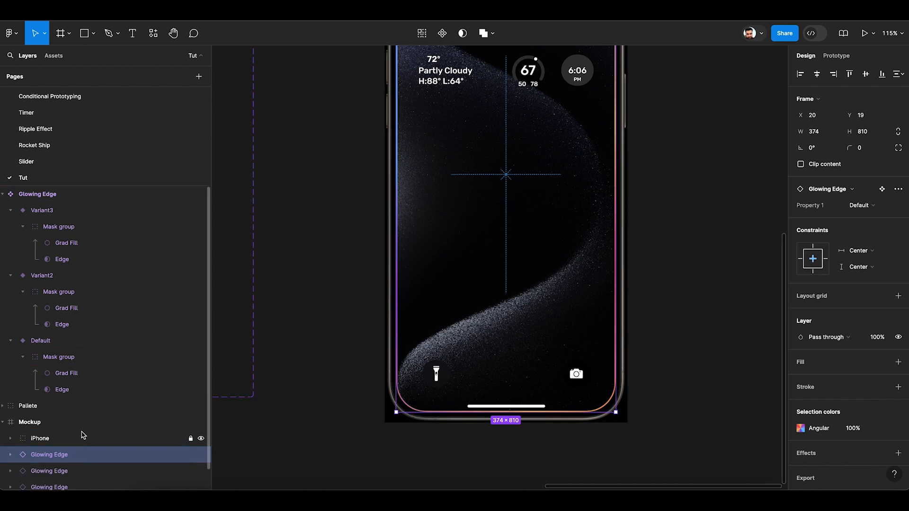
pyautogui.scroll(-1, 81, 432)
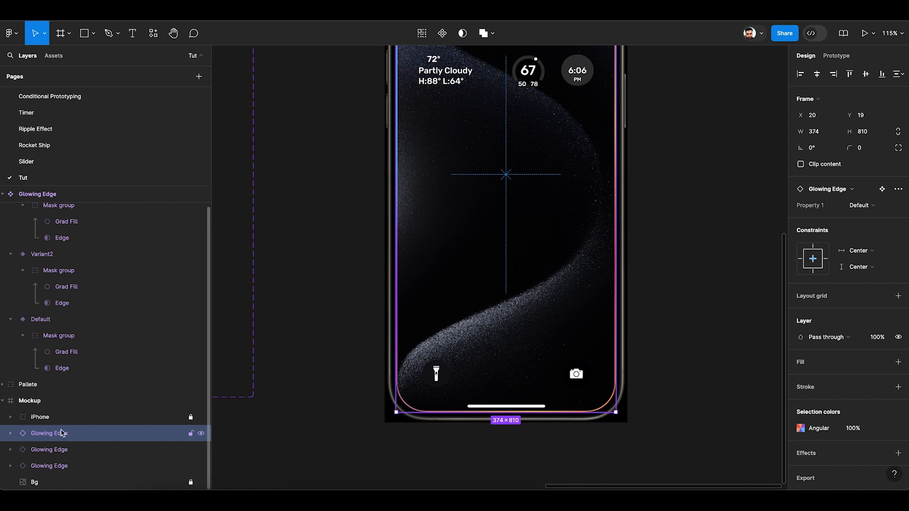
# Add a layer blur effect of 8 to the lowest Glowing Edge instance in the Mockup frame
pyautogui.click(63, 472)
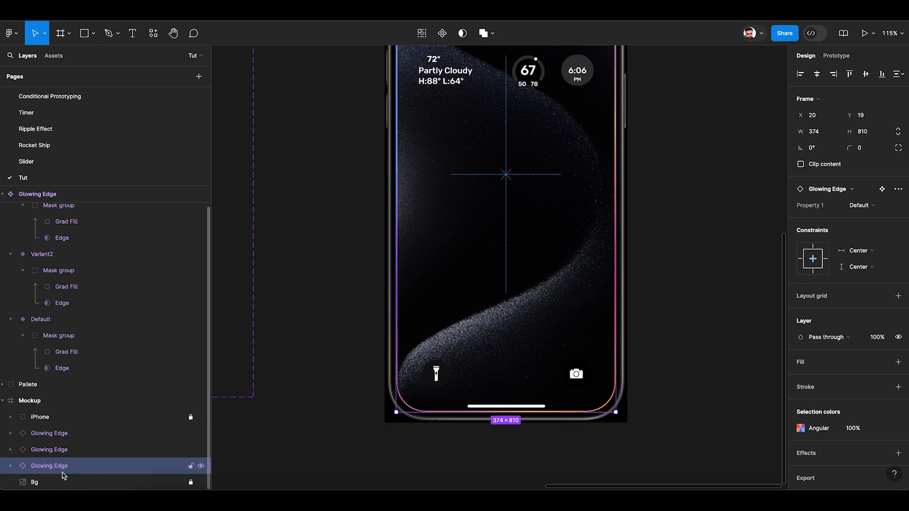
pyautogui.scroll(-1, 887, 341)
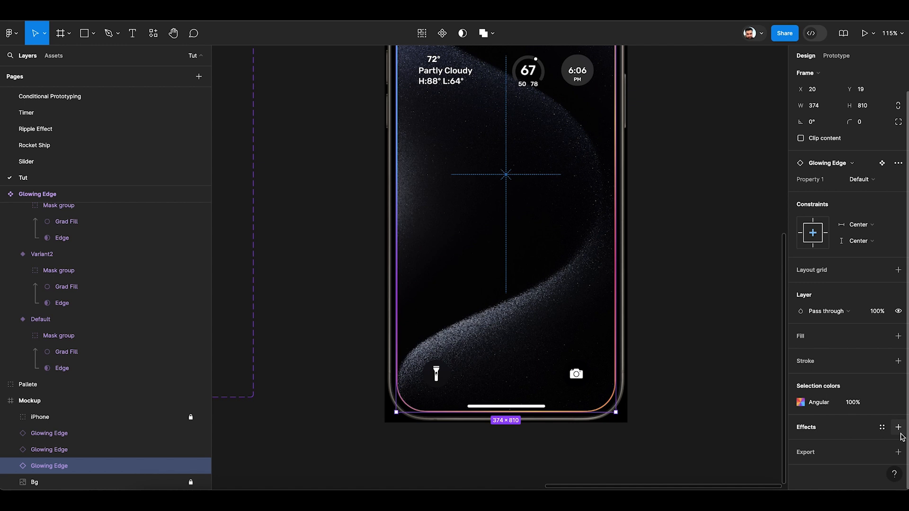
pyautogui.click(899, 428)
pyautogui.click(845, 443)
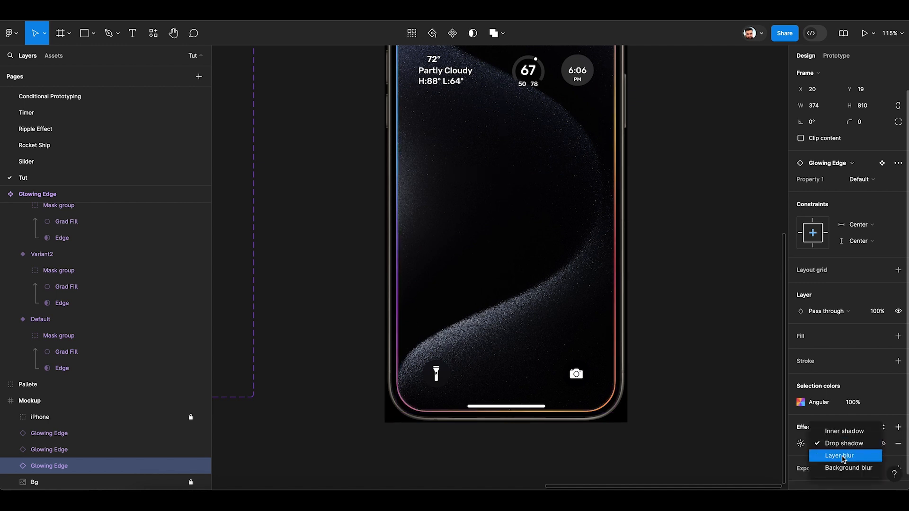
pyautogui.click(842, 457)
pyautogui.click(801, 443)
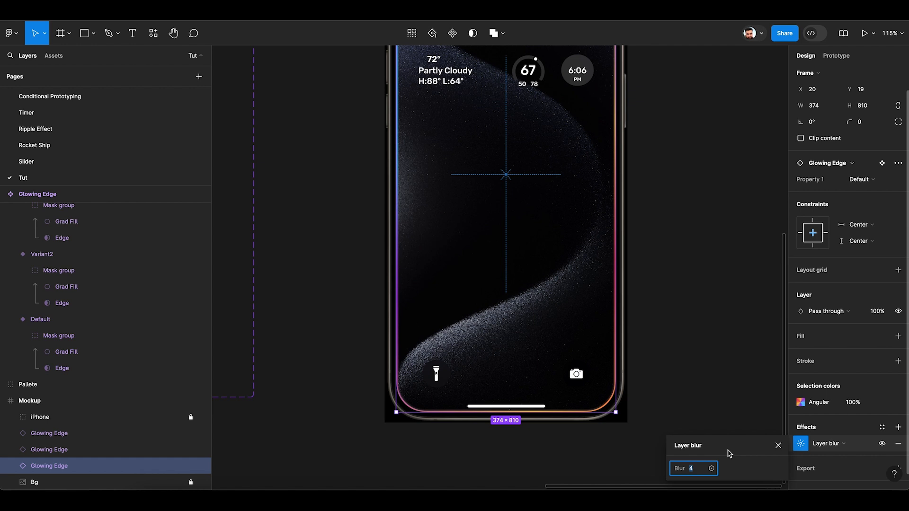
pyautogui.press('Return')
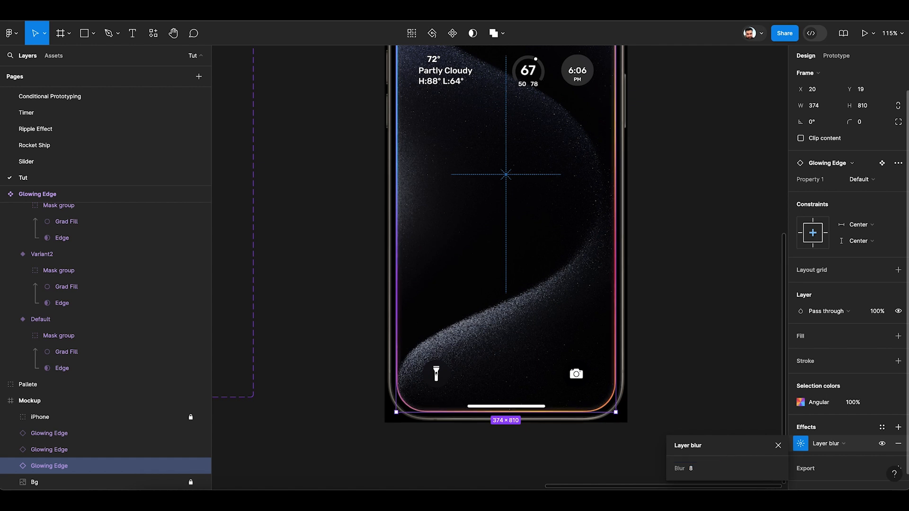
# Add a layer blur effect of 12 to the middle Glowing Edge instance in the Mockup frame
pyautogui.click(119, 454)
pyautogui.click(898, 428)
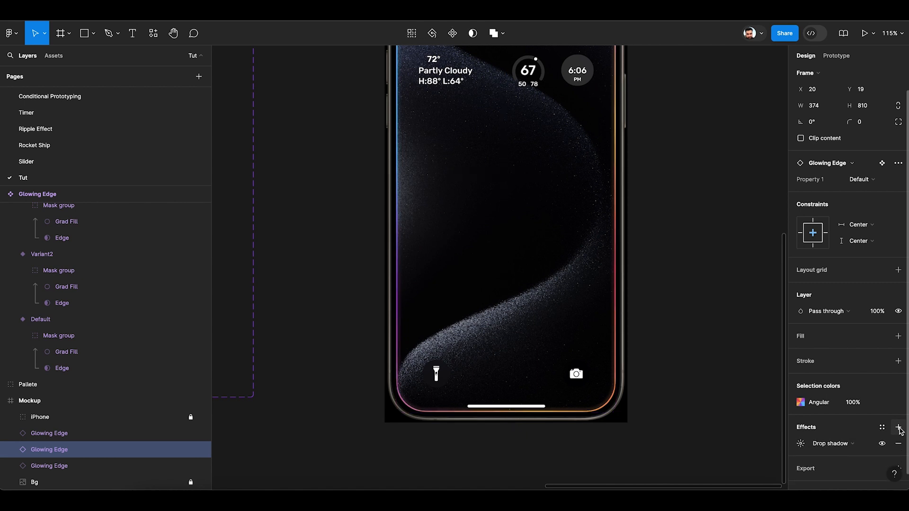
pyautogui.click(832, 452)
pyautogui.click(834, 455)
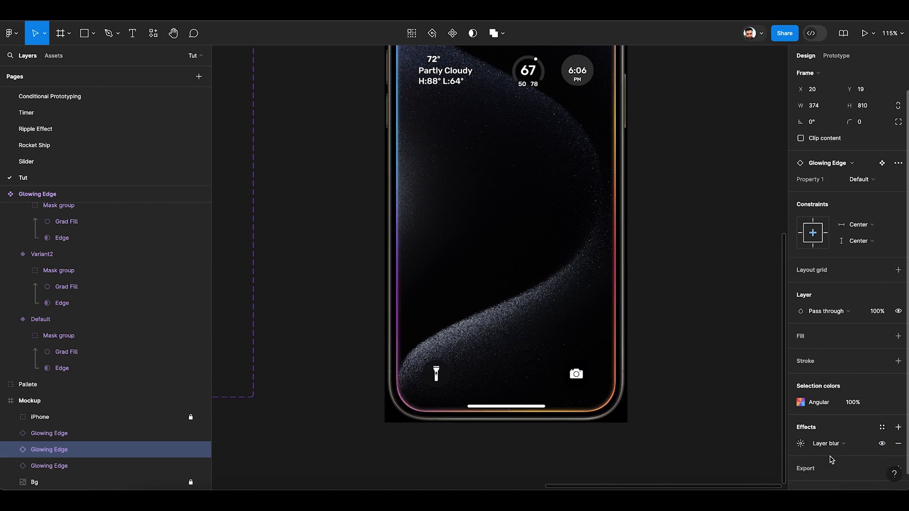
pyautogui.click(801, 444)
pyautogui.write('12')
pyautogui.press('Return')
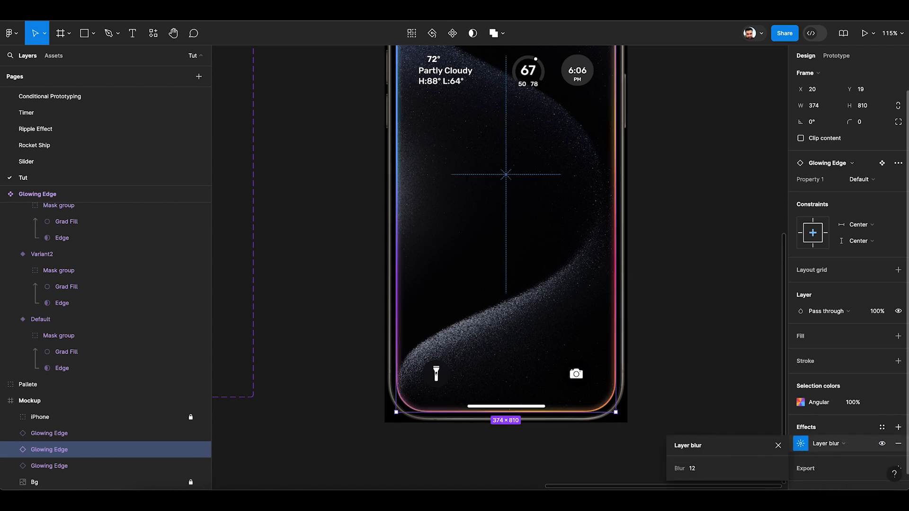
# Add a layer blur effect of 16 to the topmost Glowing Edge instance and check the glow in the prototype preview
pyautogui.click(73, 436)
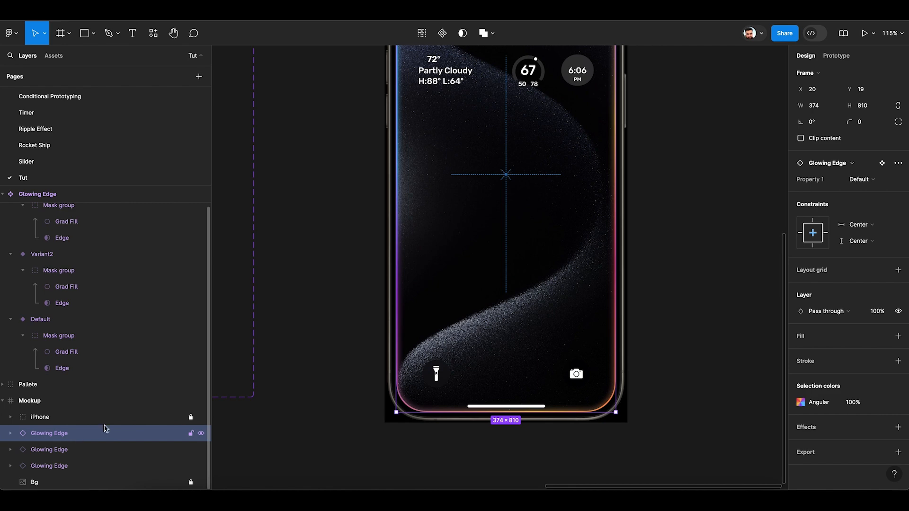
pyautogui.click(898, 427)
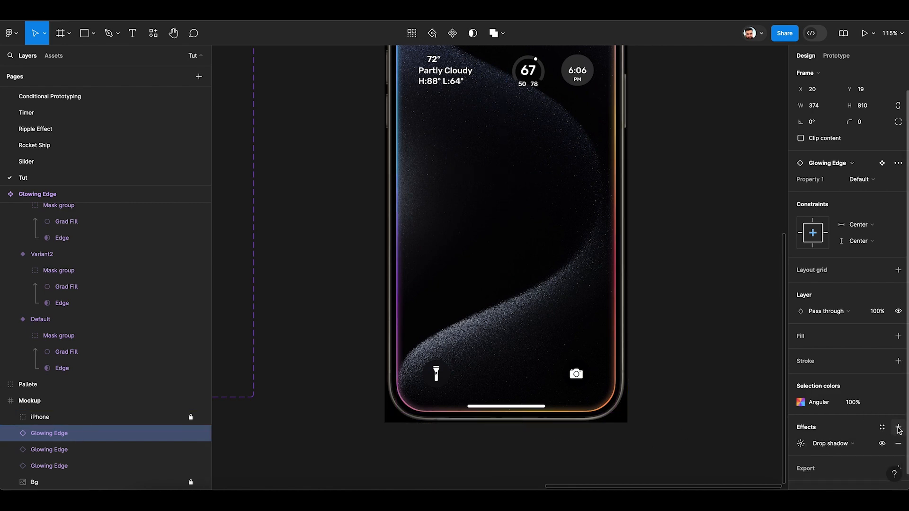
pyautogui.click(833, 446)
pyautogui.click(832, 455)
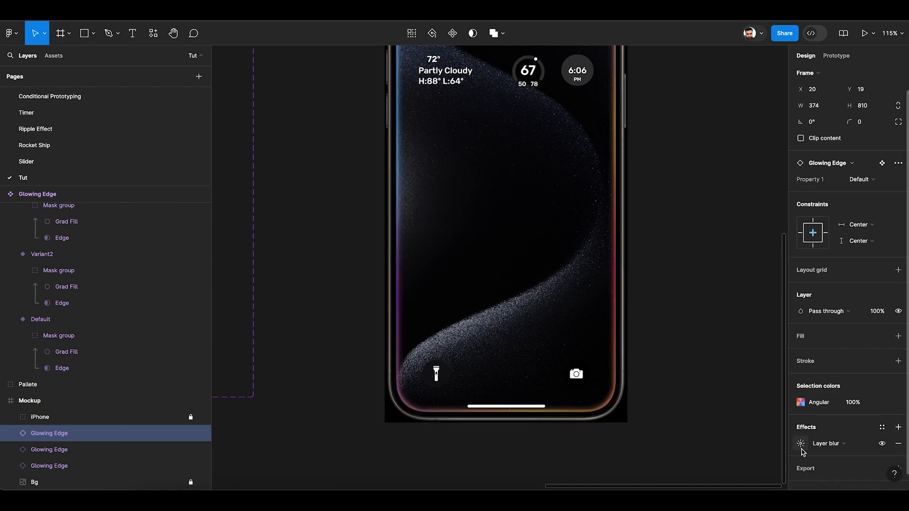
pyautogui.click(801, 443)
pyautogui.click(705, 469)
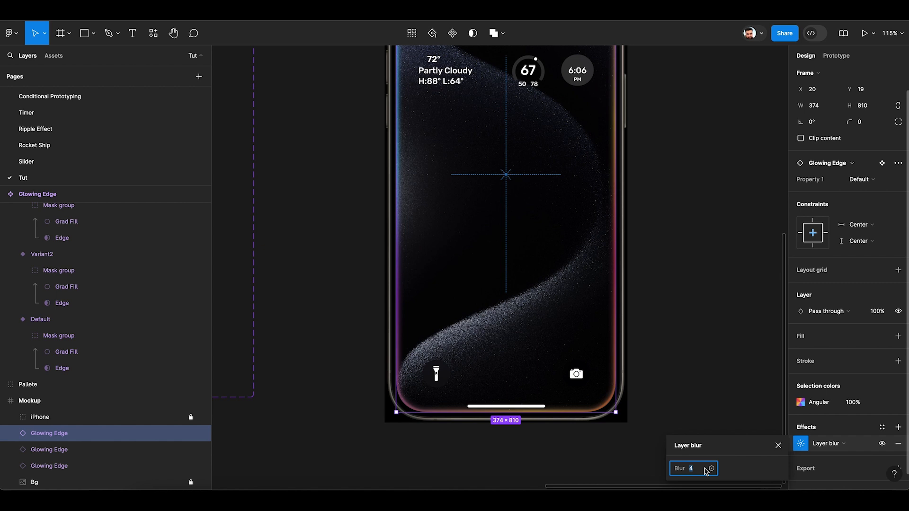
pyautogui.write('16')
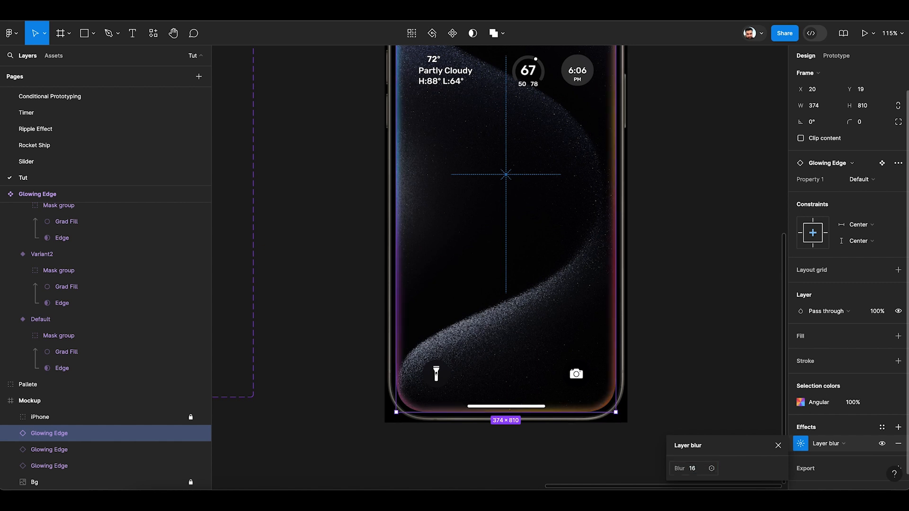
pyautogui.click(627, 258)
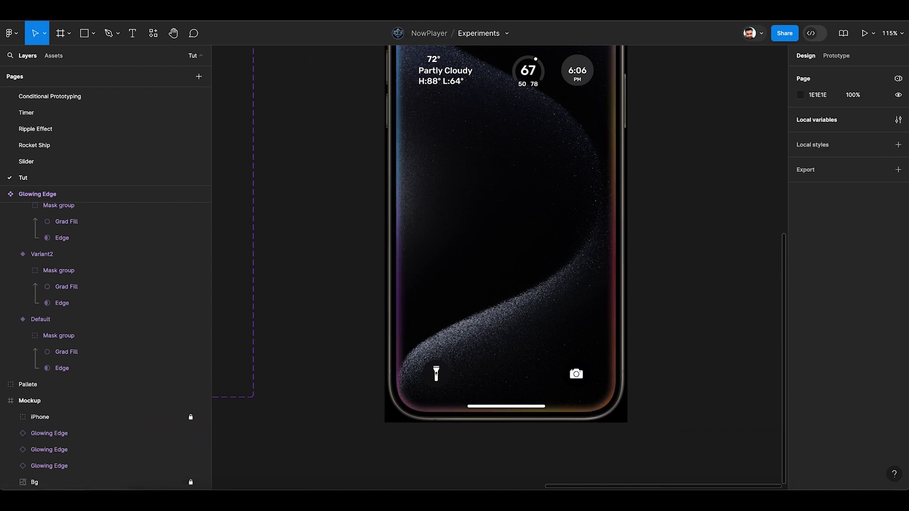
pyautogui.hotkey('ctrl', 'Tab')
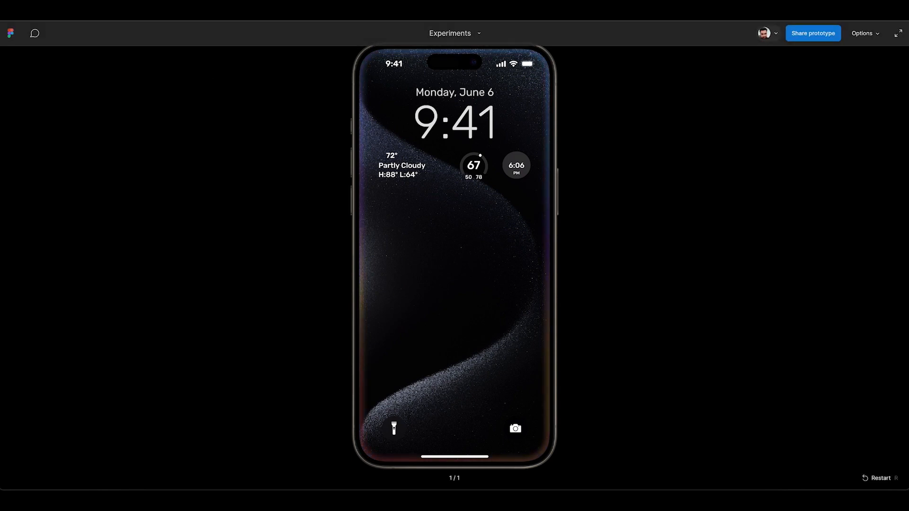
pyautogui.hotkey('ctrl', 'shift', 'Tab')
# Duplicate the three blurred Glowing Edge instances in the Mockup frame, making six stacked instances, and check the glow in the prototype preview
pyautogui.click(59, 467)
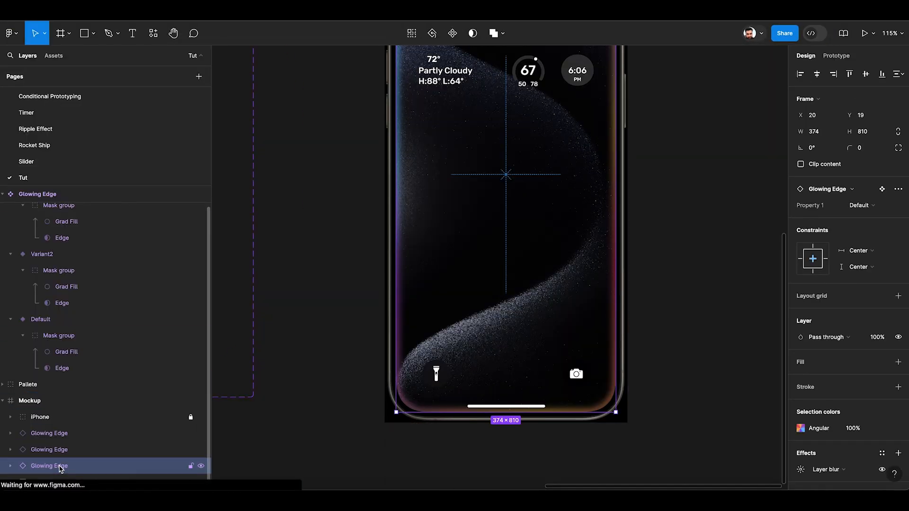
pyautogui.keyDown('shift'); pyautogui.click(56, 436); pyautogui.keyUp('shift')
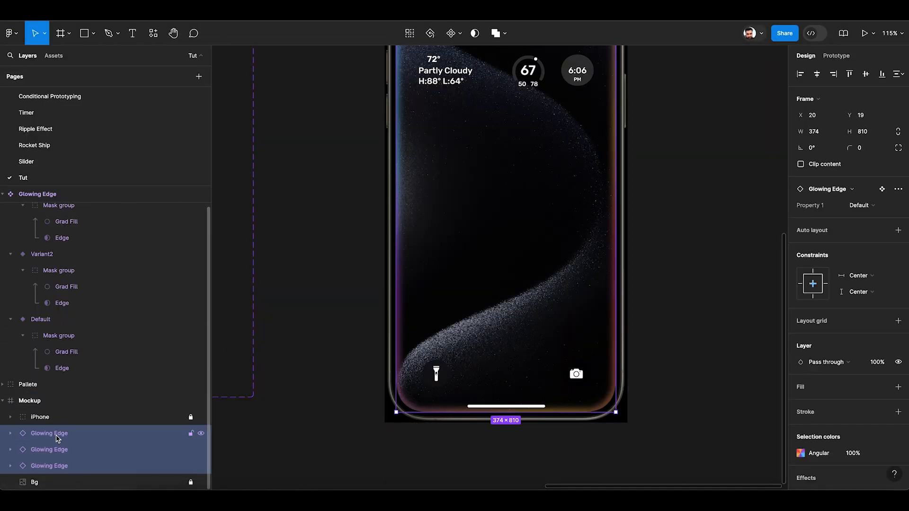
pyautogui.click(58, 435)
pyautogui.keyDown('shift'); pyautogui.click(56, 468); pyautogui.keyUp('shift')
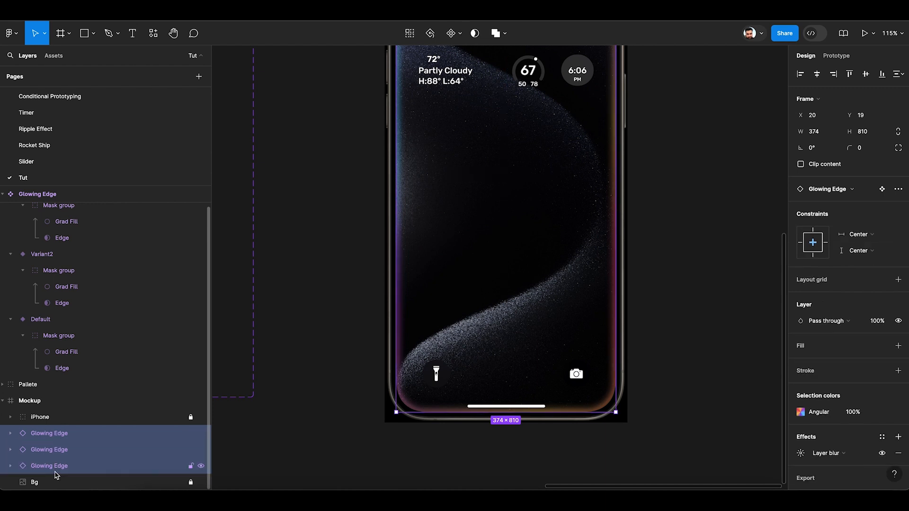
pyautogui.moveTo(52, 435); pyautogui.dragTo(51, 425)
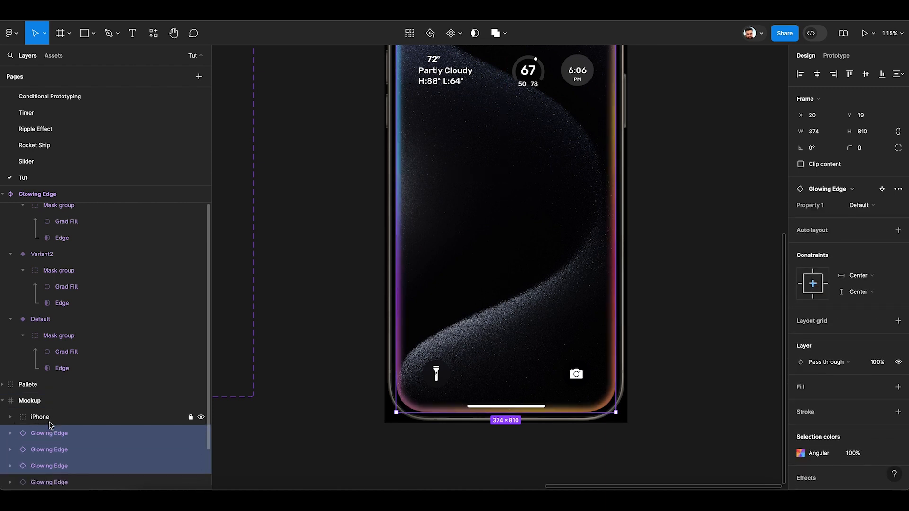
pyautogui.click(656, 325)
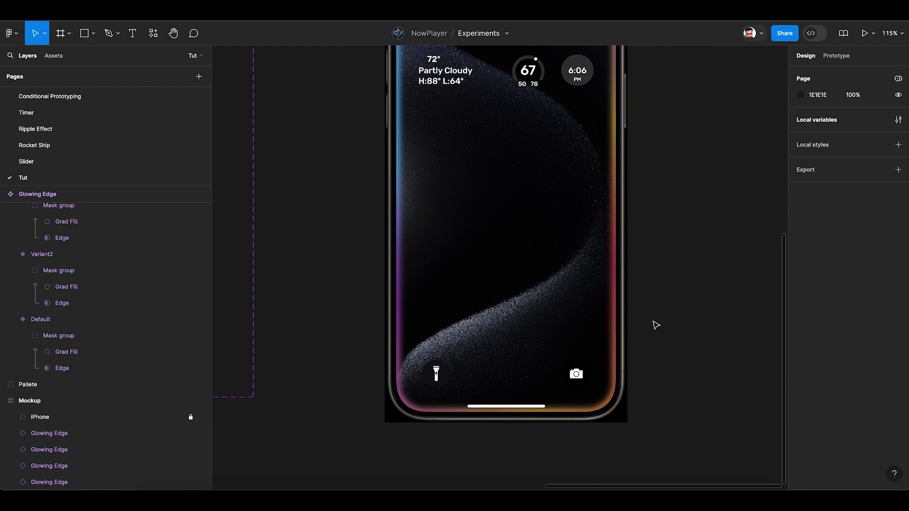
pyautogui.scroll(-5, 656, 325)
pyautogui.hscroll(1, 656, 325)
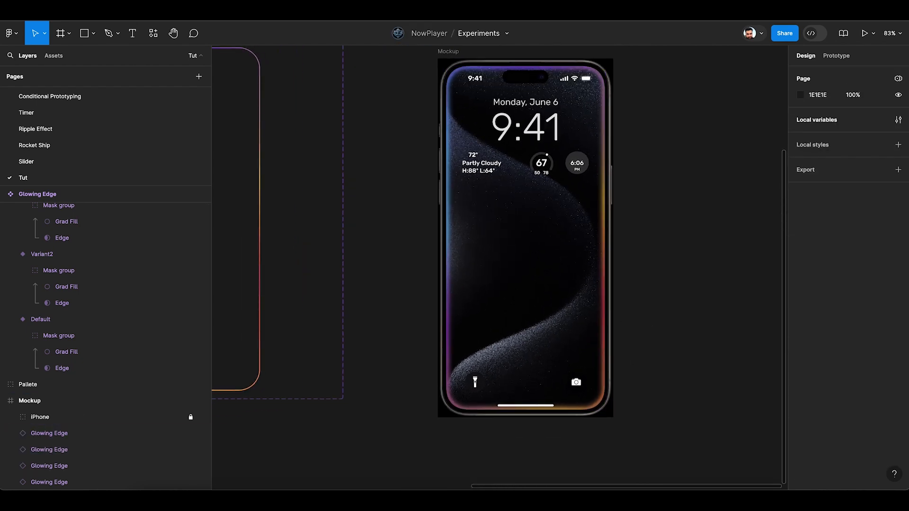
pyautogui.press('super+alt+Return')
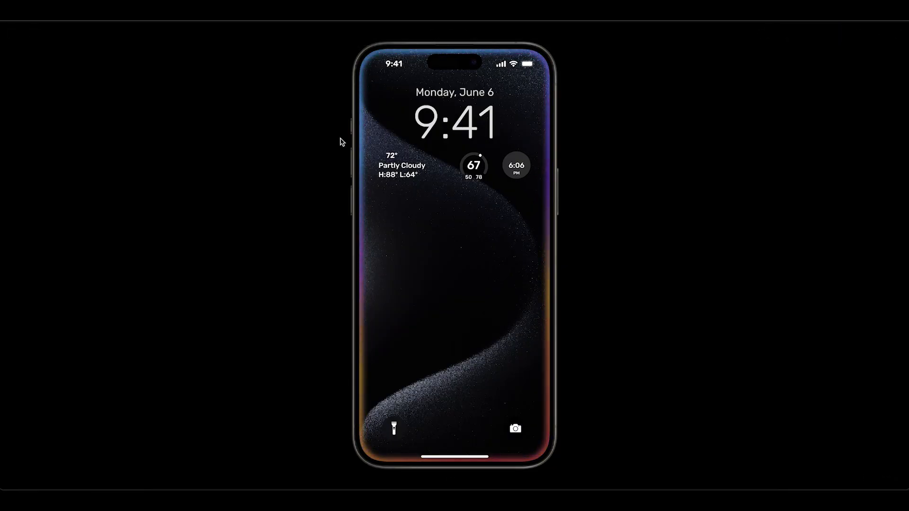
pyautogui.moveTo(171, 36)
pyautogui.press('Escape')
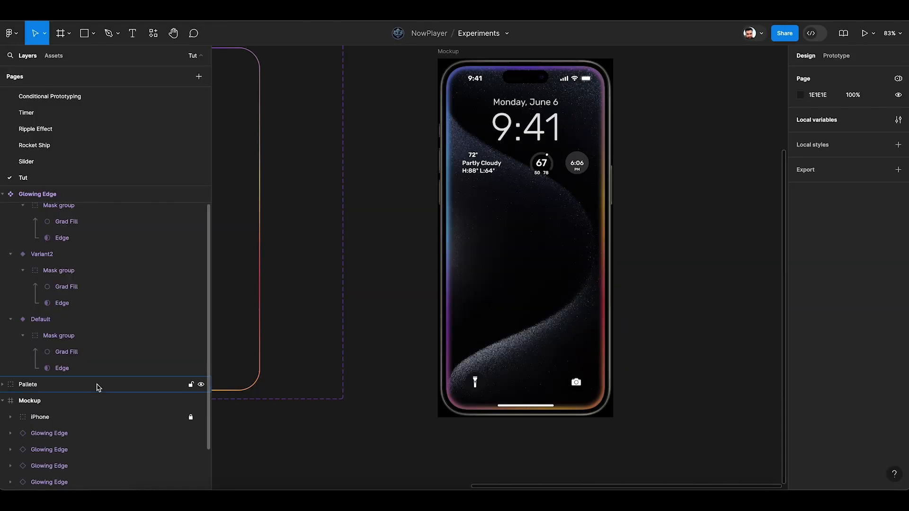
# Duplicate the topmost Glowing Edge instance twice, making eight stacked instances, and check the glow in the prototype preview
pyautogui.scroll(-1, 98, 387)
pyautogui.click(75, 385)
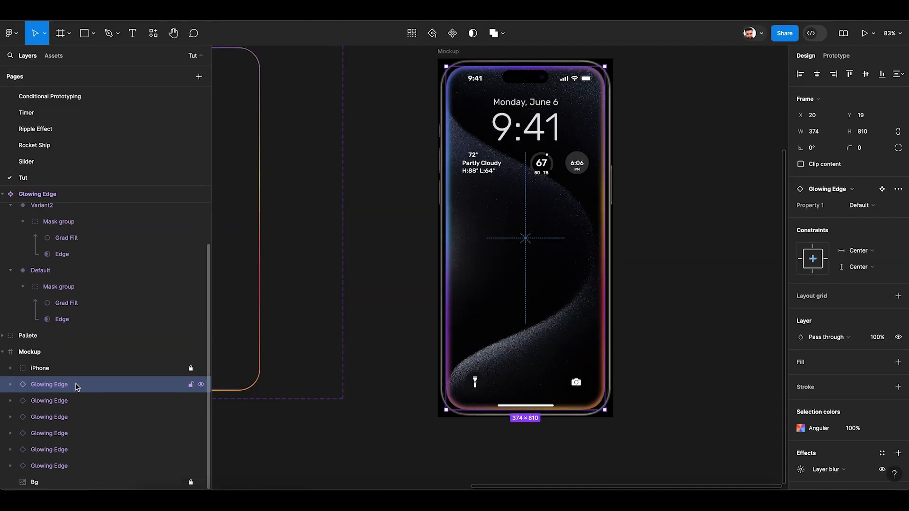
pyautogui.moveTo(75, 385); pyautogui.dragTo(76, 376)
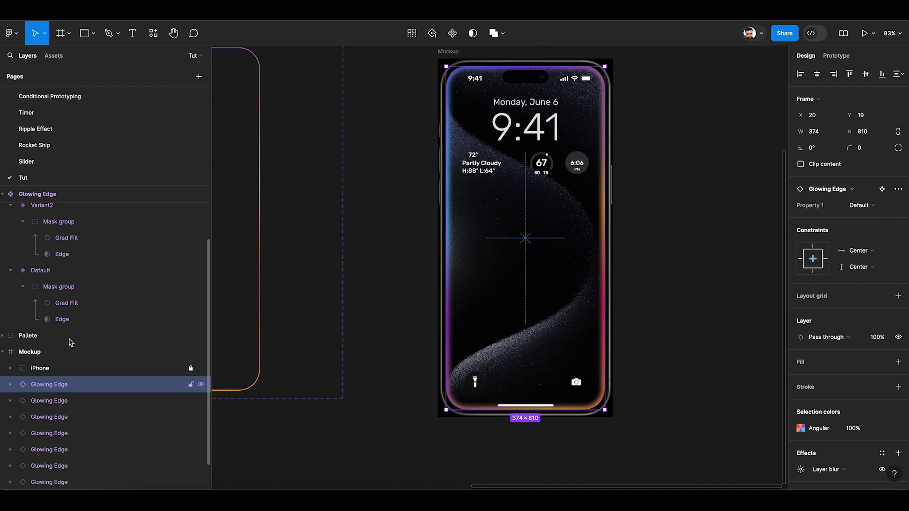
pyautogui.hotkey('ctrl', 'Tab')
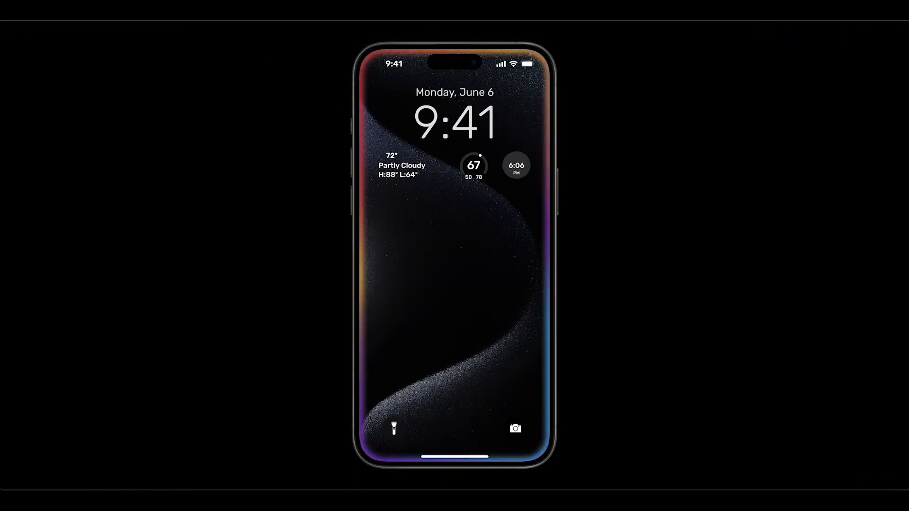
pyautogui.hotkey('ctrl', 'Tab')
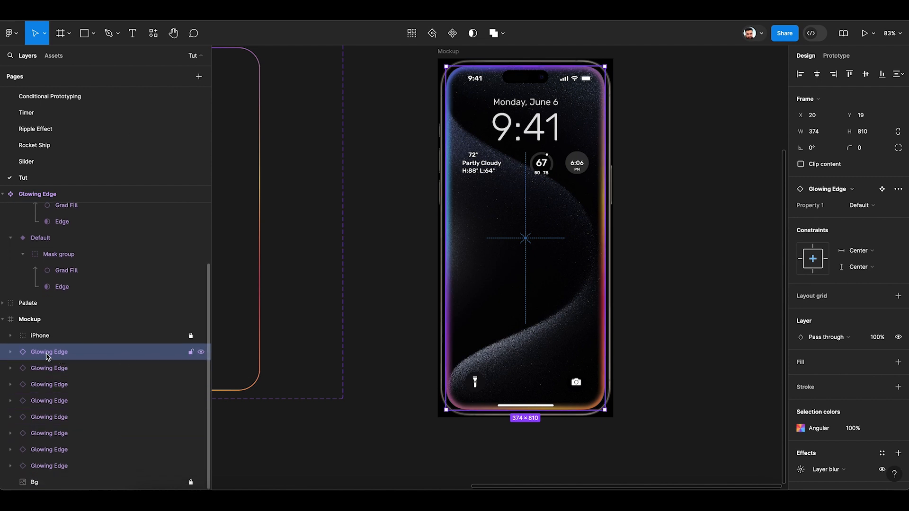
# Remove the layer blur from the topmost Glowing Edge instance in the Mockup frame and preview the prototype
pyautogui.scroll(-2, 895, 429)
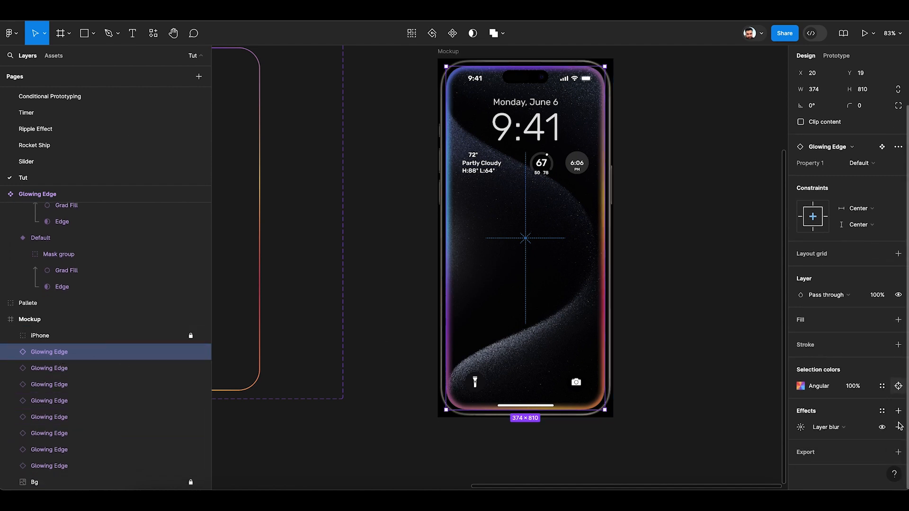
pyautogui.click(899, 429)
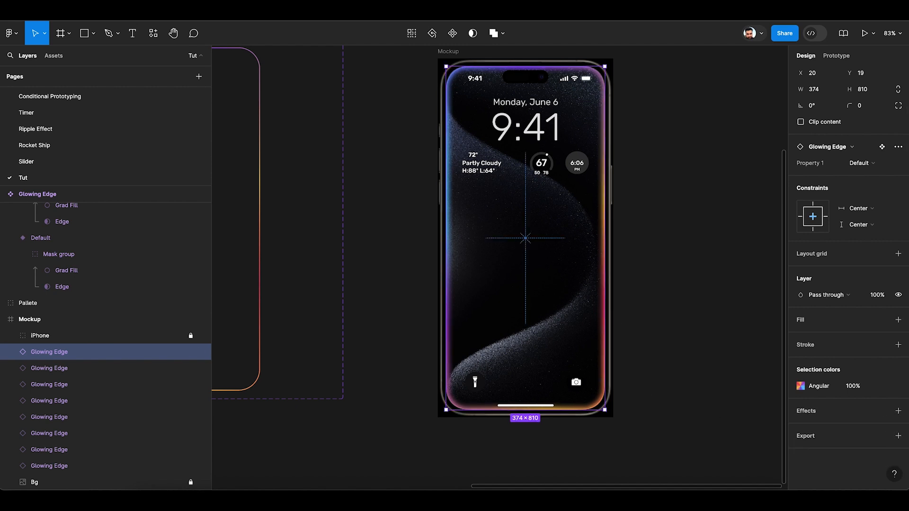
pyautogui.hotkey('ctrl', 'alt', 'Return')
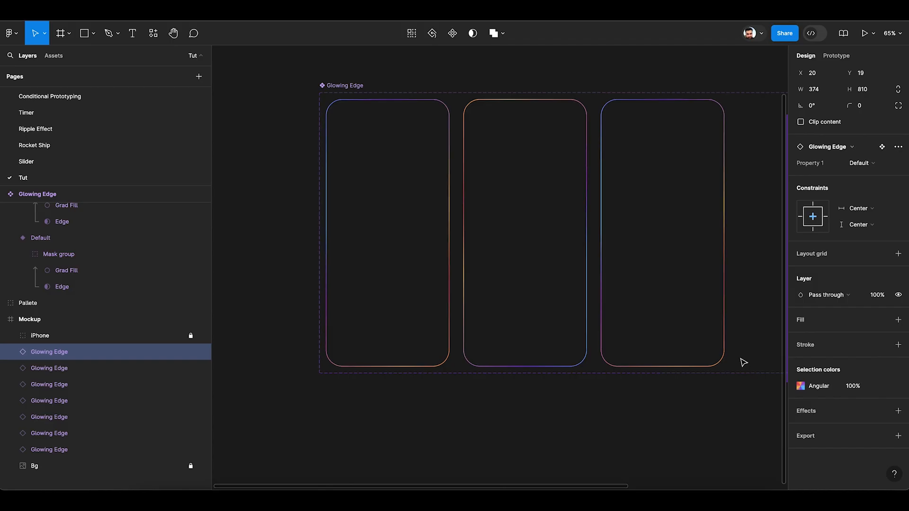
# Duplicate the Mask group inside the Default variant of the Glowing Edge component
pyautogui.scroll(1, 701, 358)
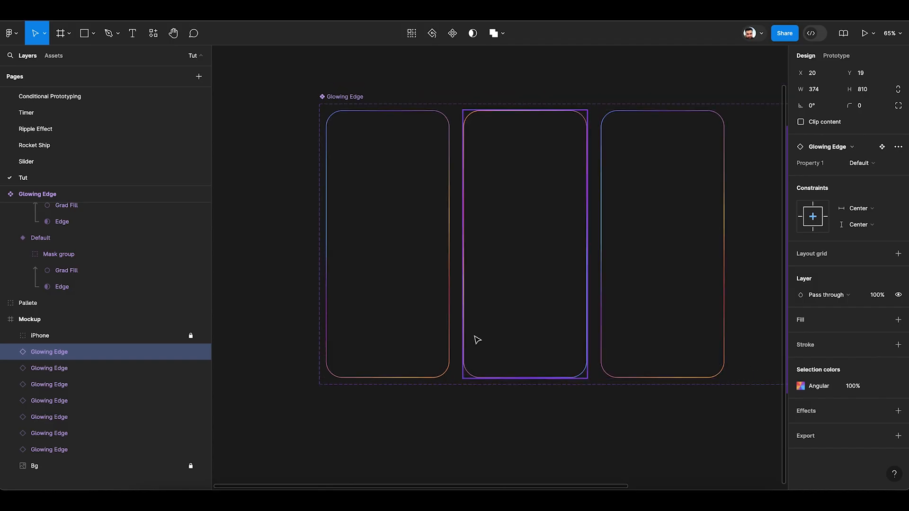
pyautogui.click(439, 348)
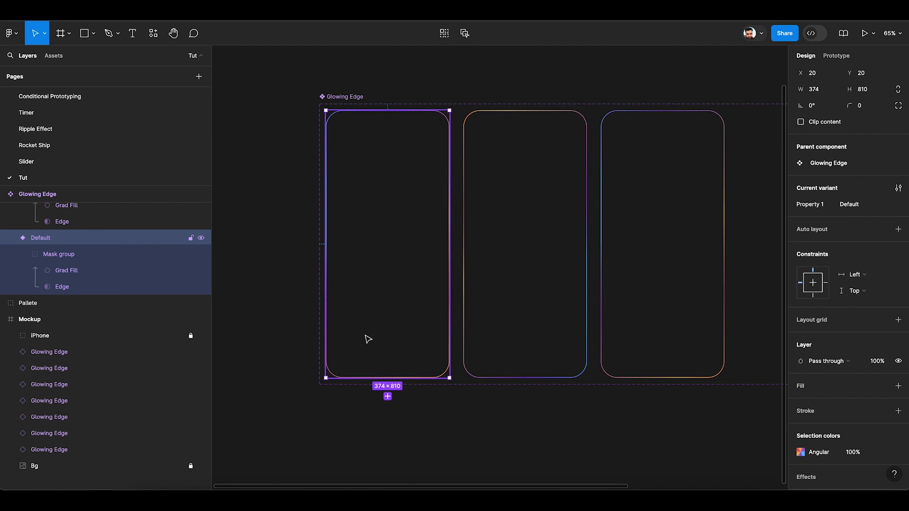
pyautogui.click(23, 255)
pyautogui.click(57, 258)
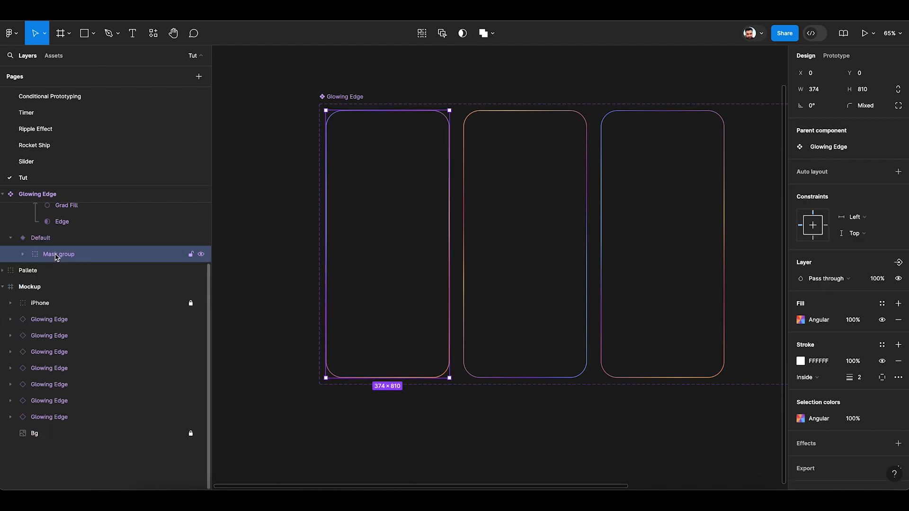
pyautogui.hotkey('ctrl', 'd')
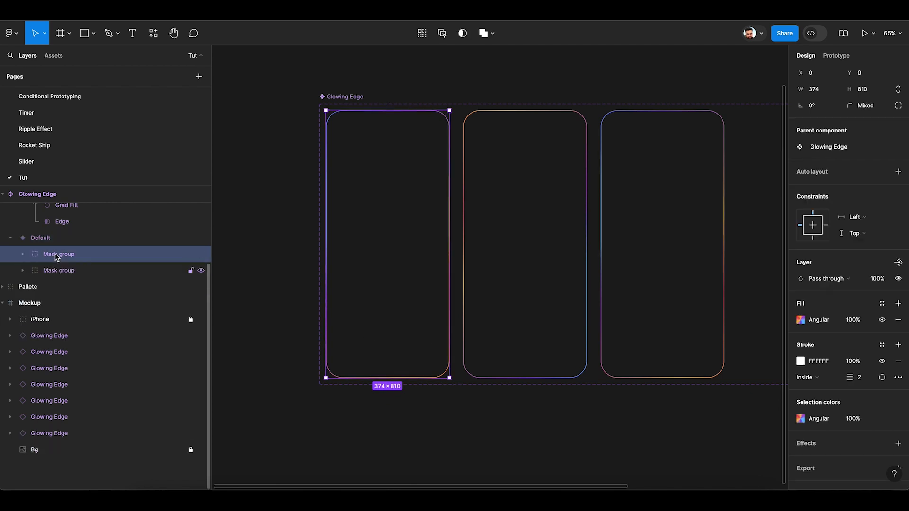
# Set the stroke width of the Edge layer in the upper Mask group of the Default variant to 1
pyautogui.click(22, 255)
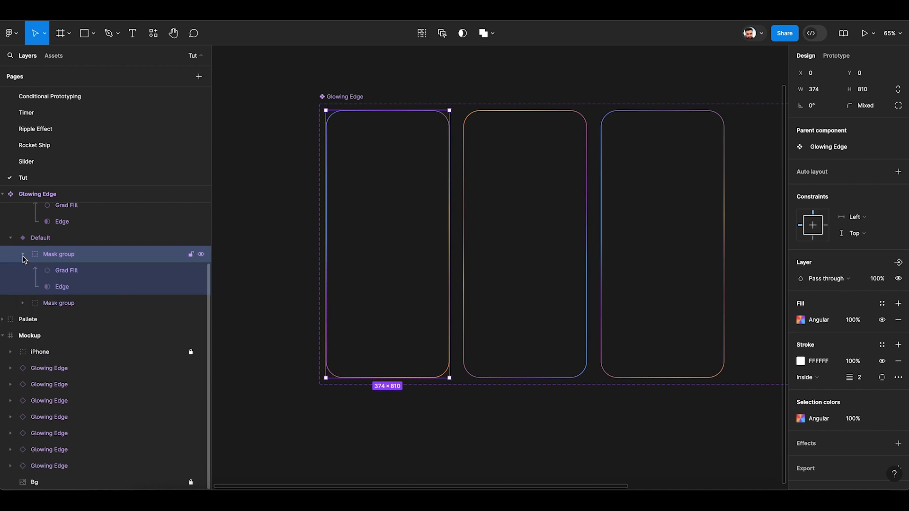
pyautogui.click(66, 271)
pyautogui.click(65, 287)
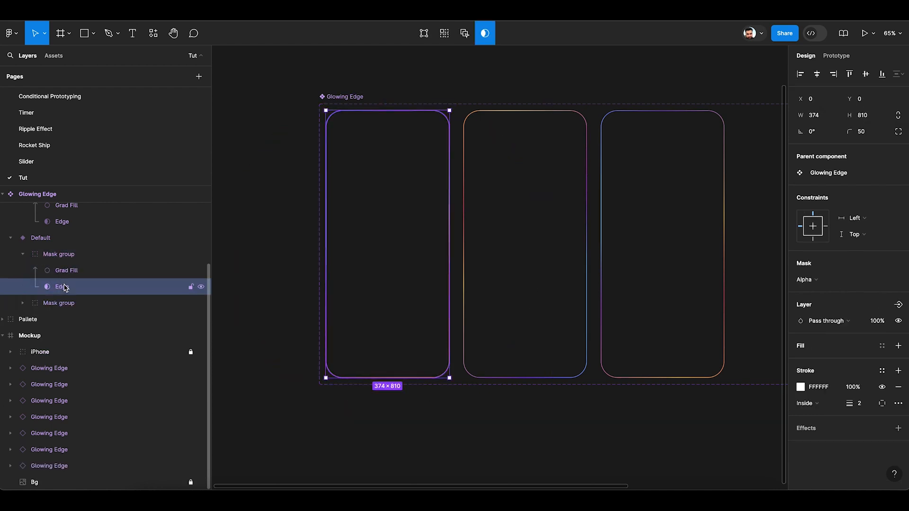
pyautogui.click(858, 403)
pyautogui.write('1')
pyautogui.press('Return')
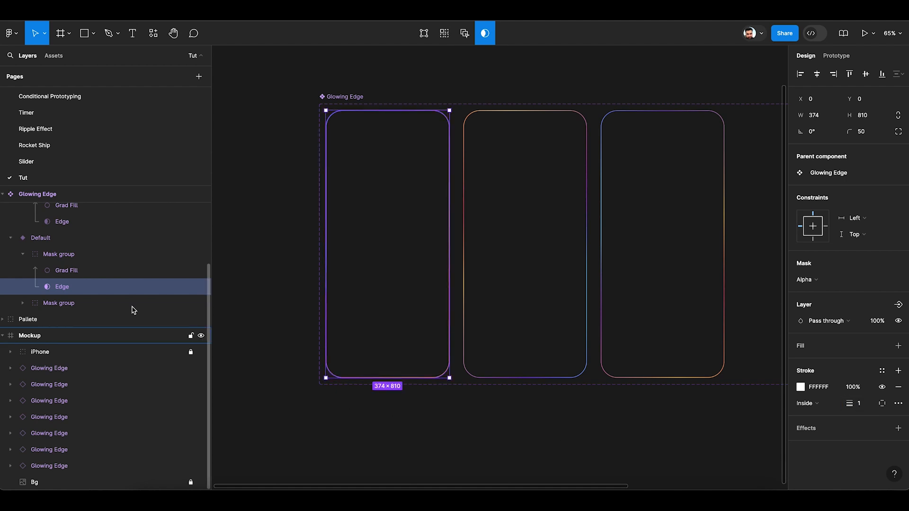
# Change all eight angular gradient stops of the upper Mask group's Grad Fill in the Default variant to white, FFFFFF
pyautogui.click(92, 273)
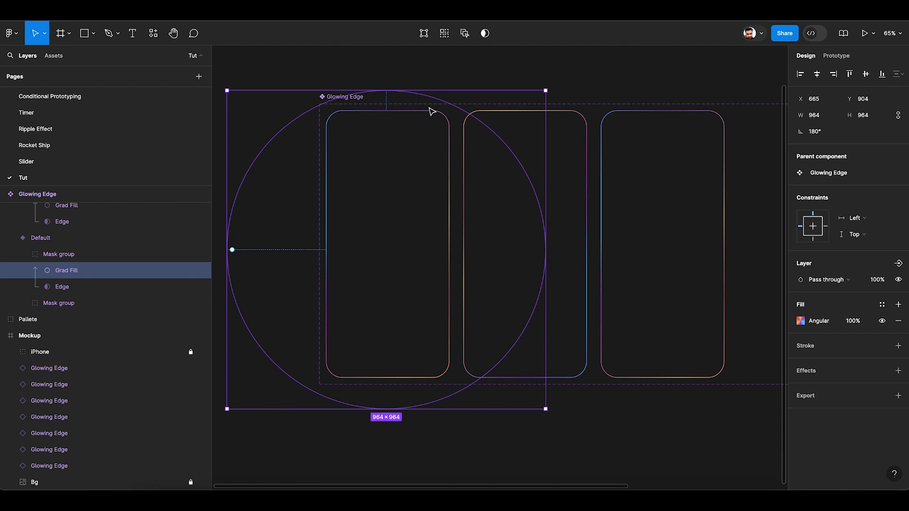
pyautogui.scroll(10, 412, 105)
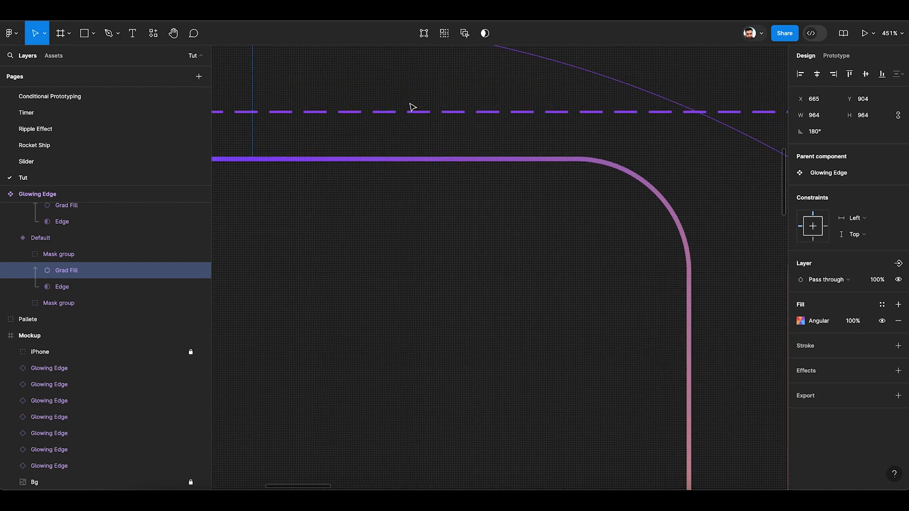
pyautogui.click(800, 321)
pyautogui.click(733, 359)
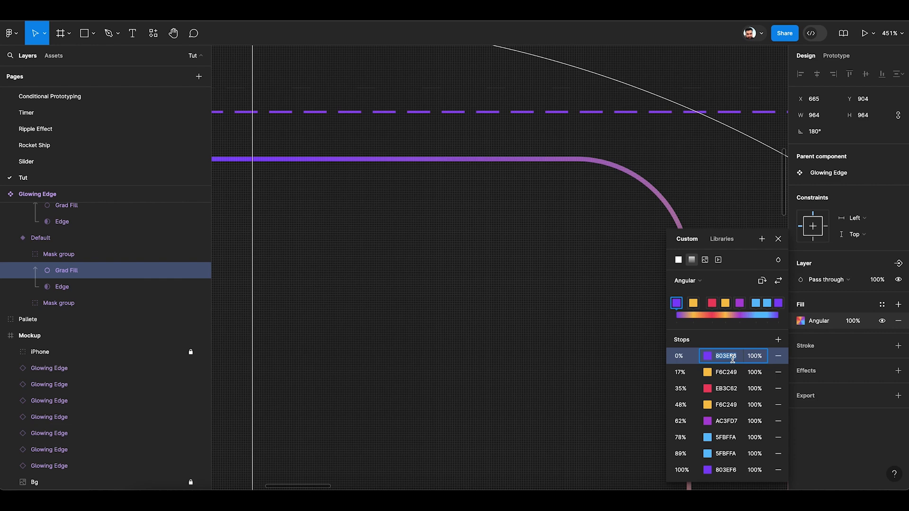
pyautogui.write('f')
pyautogui.click(724, 372)
pyautogui.write('f')
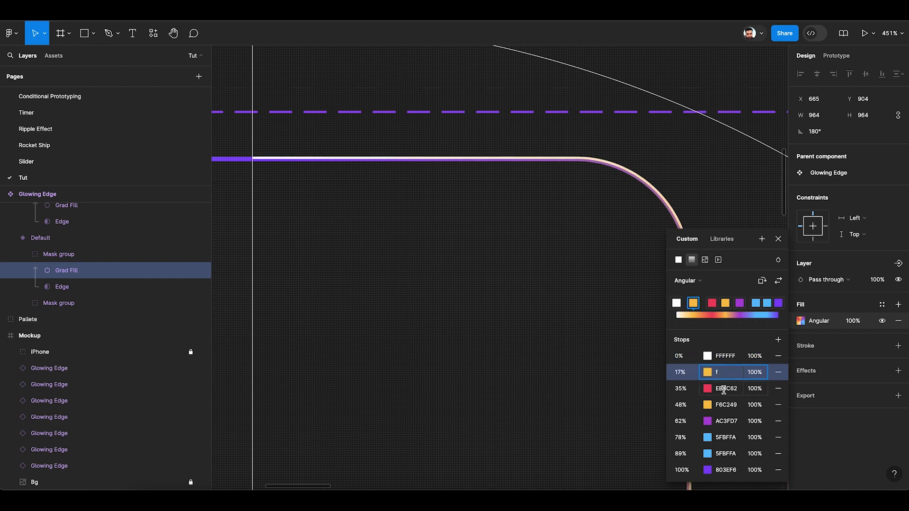
pyautogui.click(724, 389)
pyautogui.write('f')
pyautogui.click(724, 405)
pyautogui.write('f')
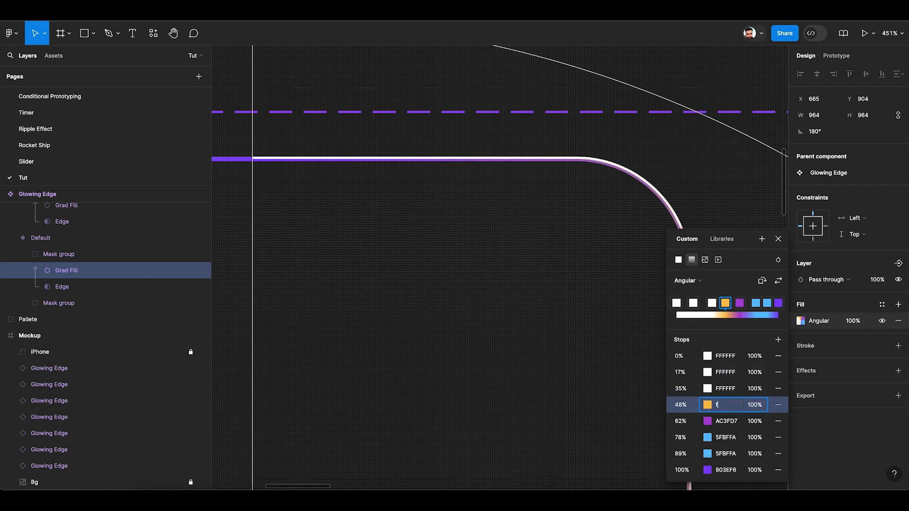
pyautogui.click(725, 422)
pyautogui.write('f')
pyautogui.click(725, 438)
pyautogui.write('f')
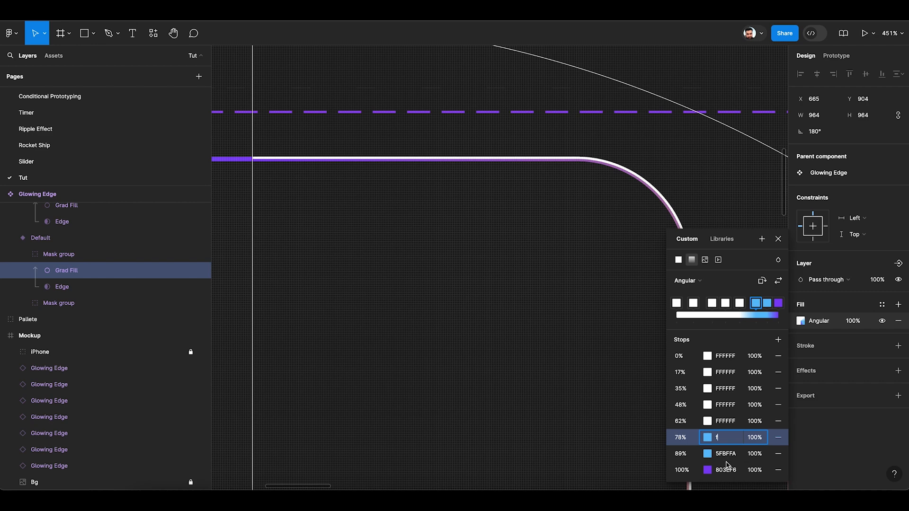
pyautogui.click(725, 454)
pyautogui.write('f')
pyautogui.click(727, 469)
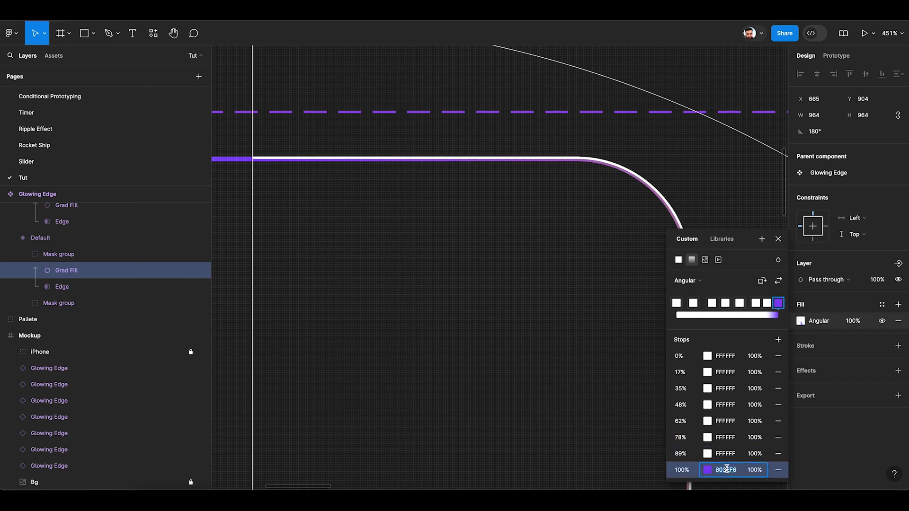
pyautogui.write('f')
# Set the opacity of the Grad Fill's white gradient stops at 17%, 48% and 78% to 0%
pyautogui.click(758, 373)
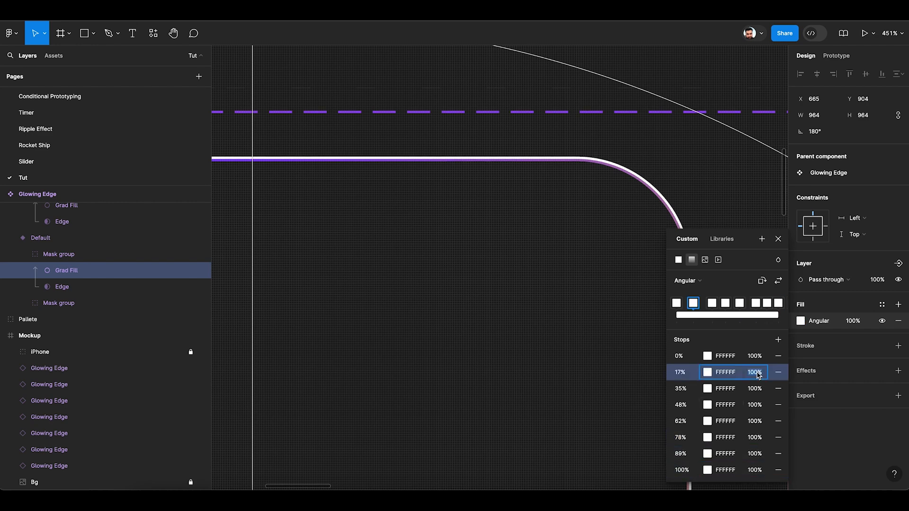
pyautogui.write('0')
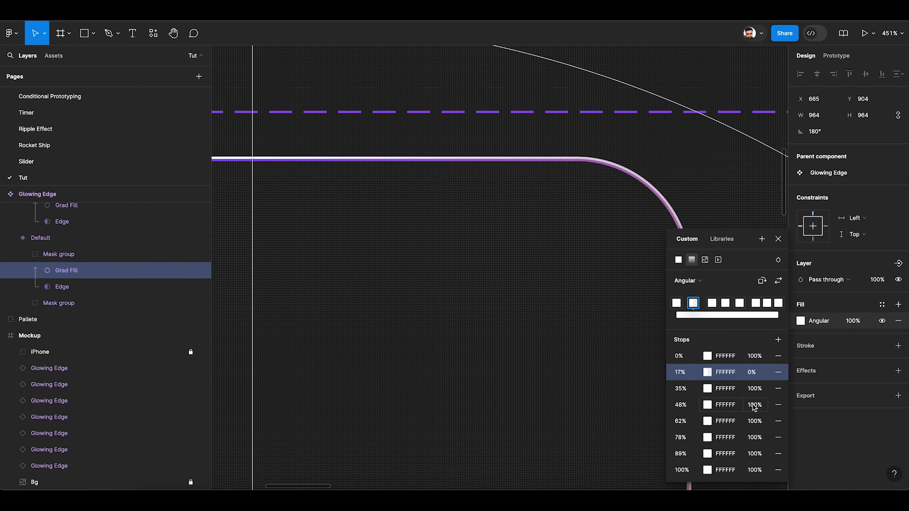
pyautogui.click(755, 405)
pyautogui.write('0')
pyautogui.press('Return')
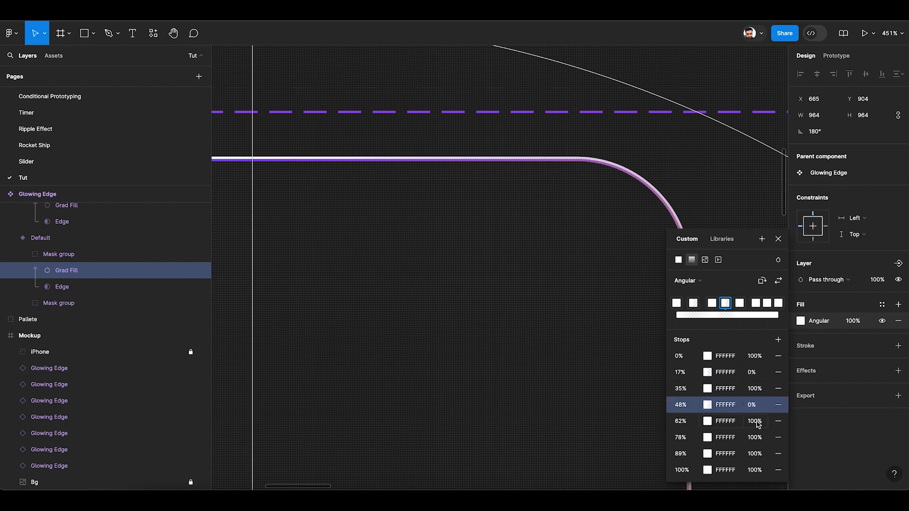
pyautogui.click(755, 421)
pyautogui.click(757, 436)
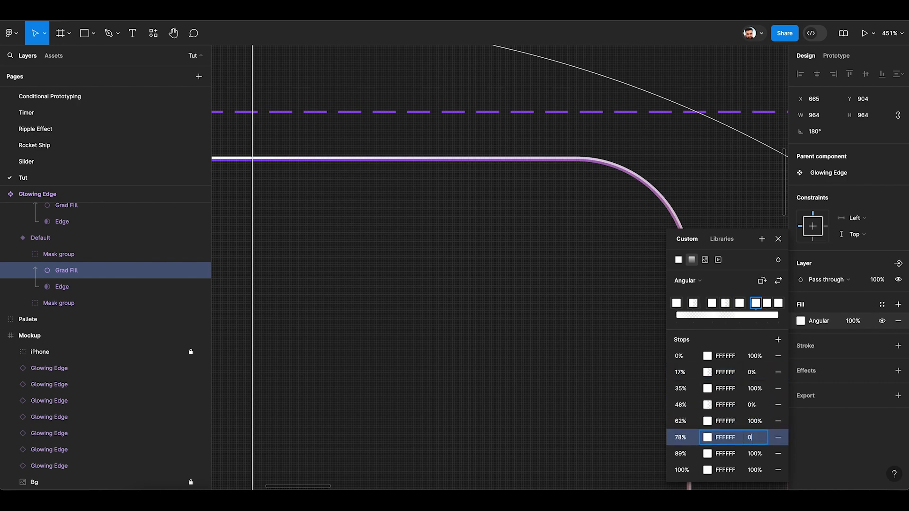
pyautogui.write('0')
pyautogui.click(755, 470)
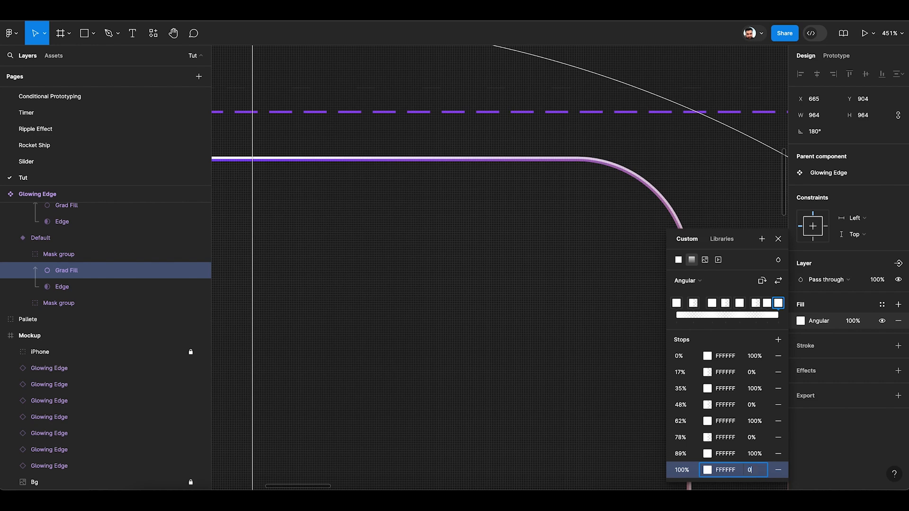
pyautogui.press('Return')
pyautogui.press('Return')
# Set the opacity of the white Grad Fill's gradient stop at 89% to 70% and close the color picker
pyautogui.click(753, 455)
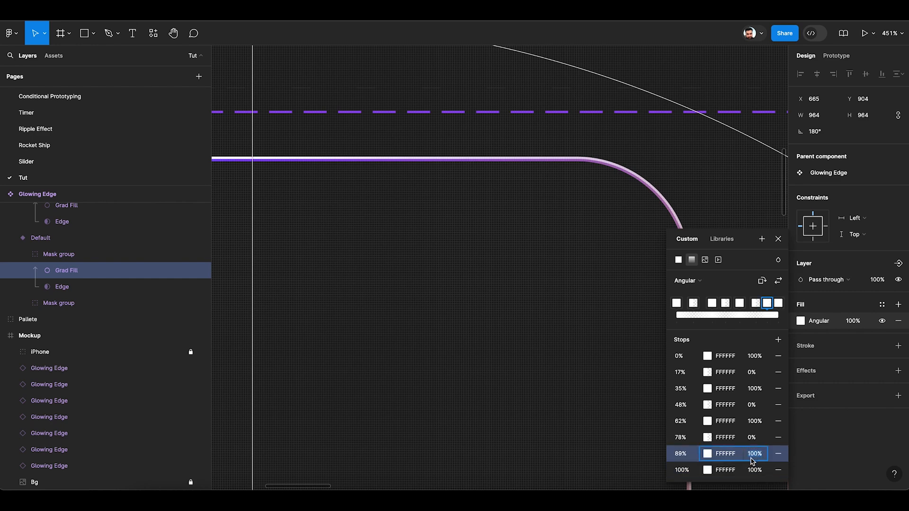
pyautogui.write('70')
pyautogui.press('Return')
pyautogui.click(778, 239)
# Set the stroke width of the Edge layer in the Default variant's upper Mask group to 40
pyautogui.scroll(-5, 609, 208)
pyautogui.scroll(-5, 611, 212)
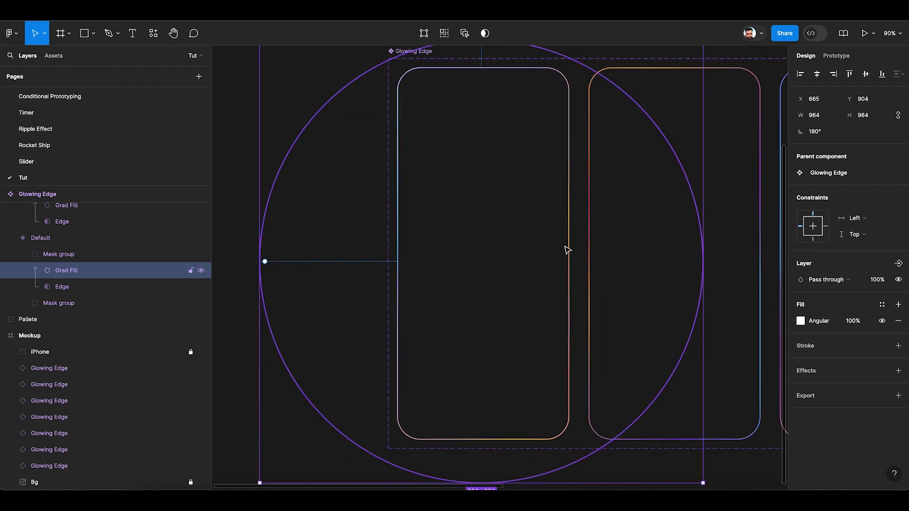
pyautogui.click(85, 287)
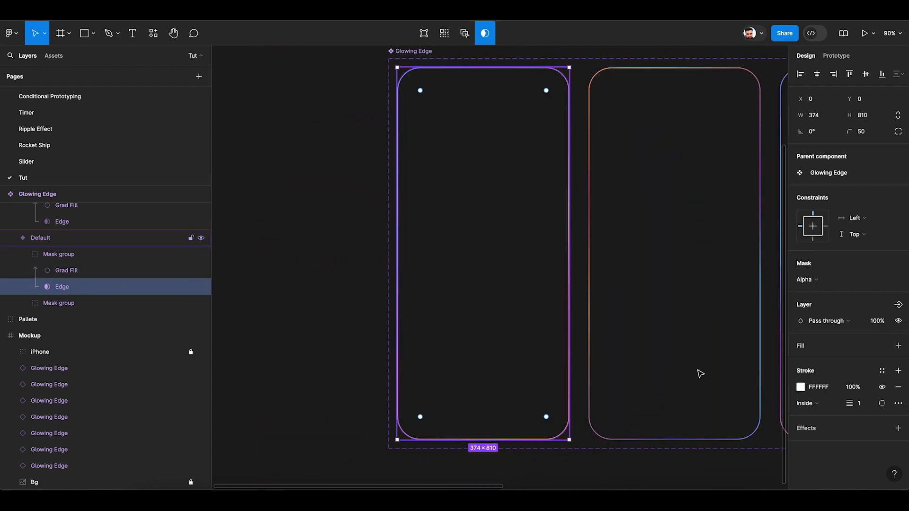
pyautogui.click(868, 408)
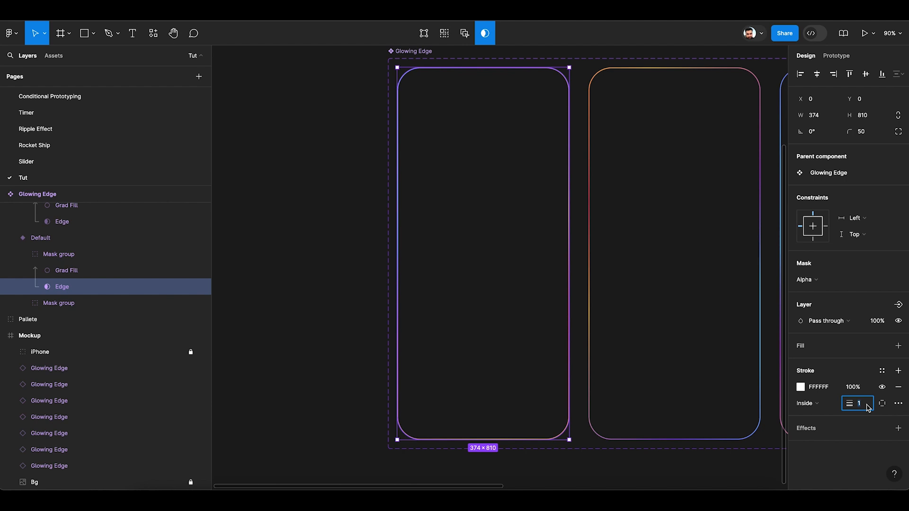
pyautogui.write('40')
pyautogui.press('Return')
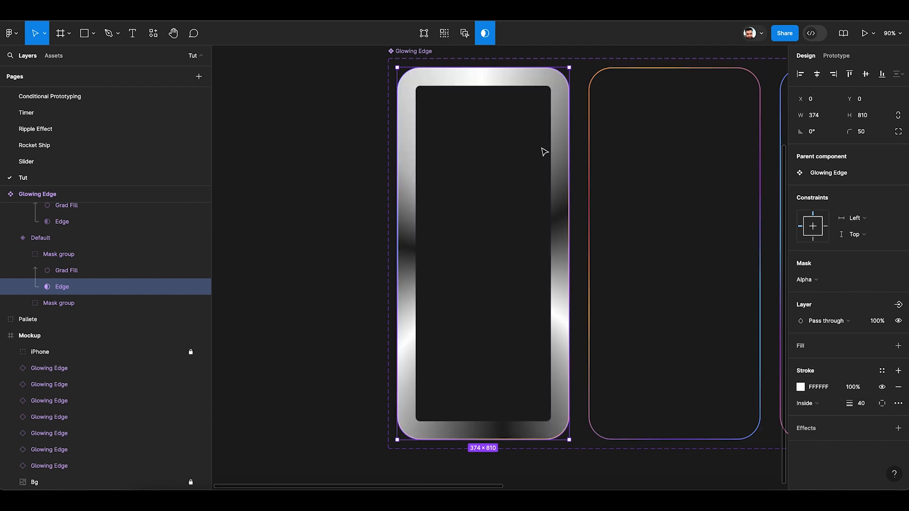
pyautogui.scroll(2, 535, 146)
pyautogui.hscroll(2, 536, 146)
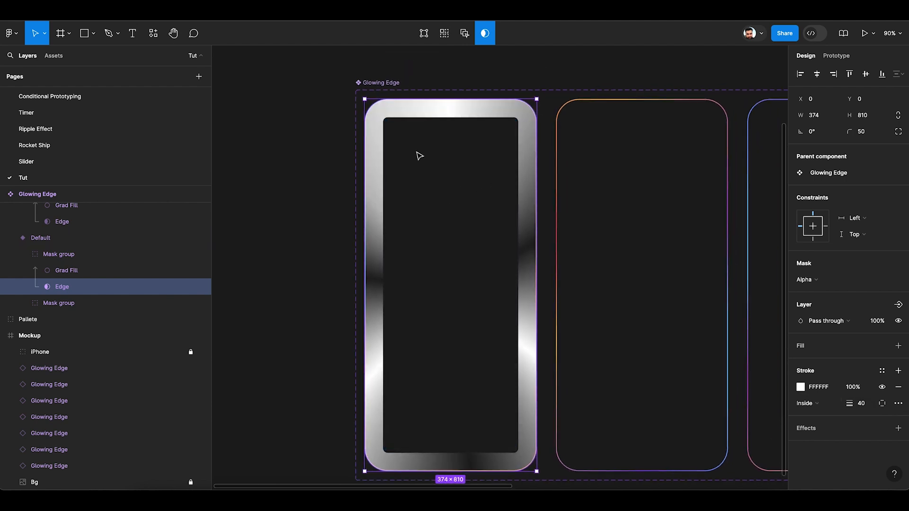
# Try rotating the white Grad Fill in the Default variant slightly and undo the rotation
pyautogui.click(100, 269)
pyautogui.moveTo(678, 77); pyautogui.dragTo(635, 65)
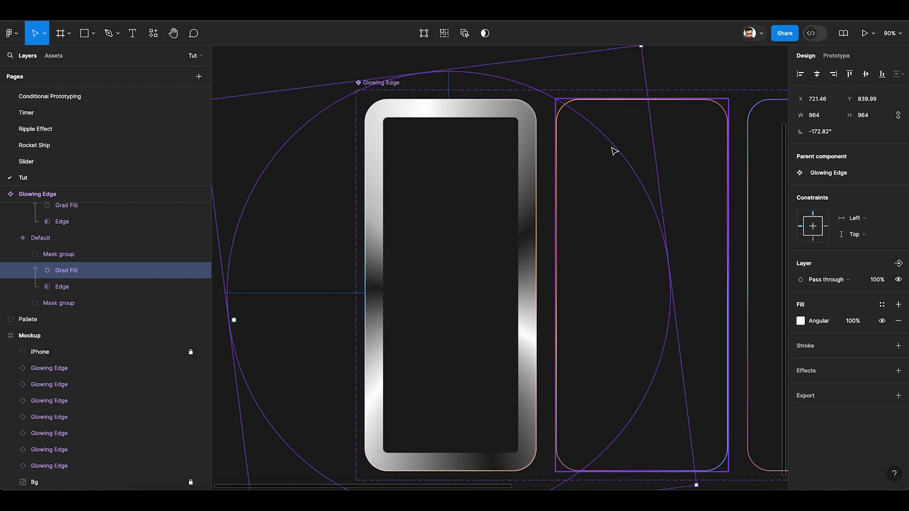
pyautogui.hotkey('ctrl', 'z')
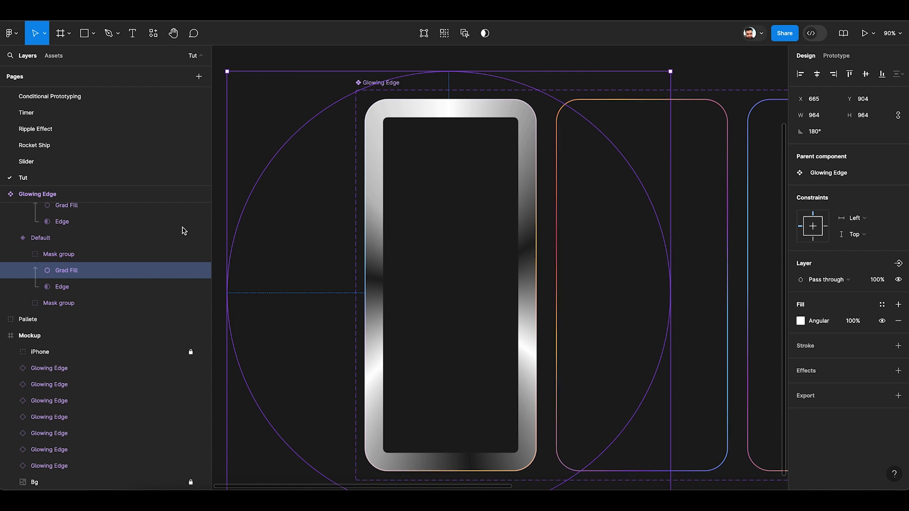
# Set the stroke width of the Edge layer in the Default variant's upper Mask group back to 1
pyautogui.click(137, 286)
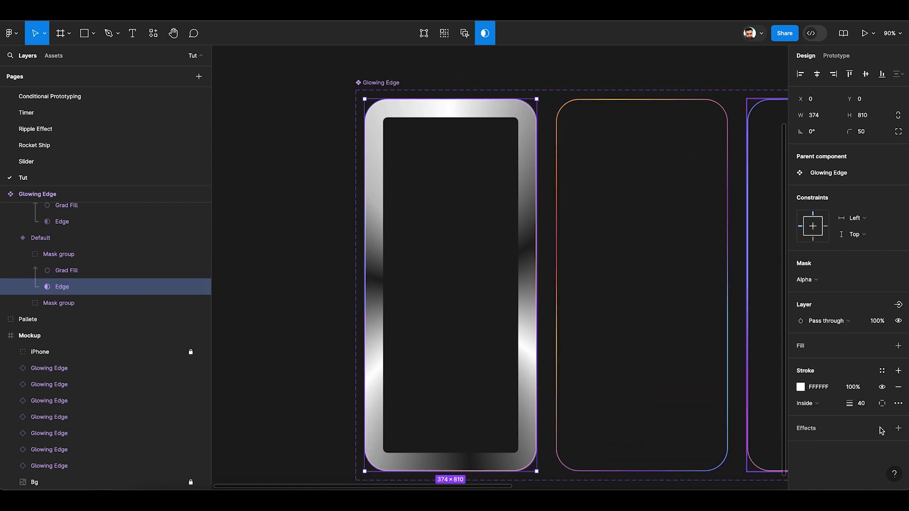
pyautogui.click(867, 407)
pyautogui.write('1')
pyautogui.press('Return')
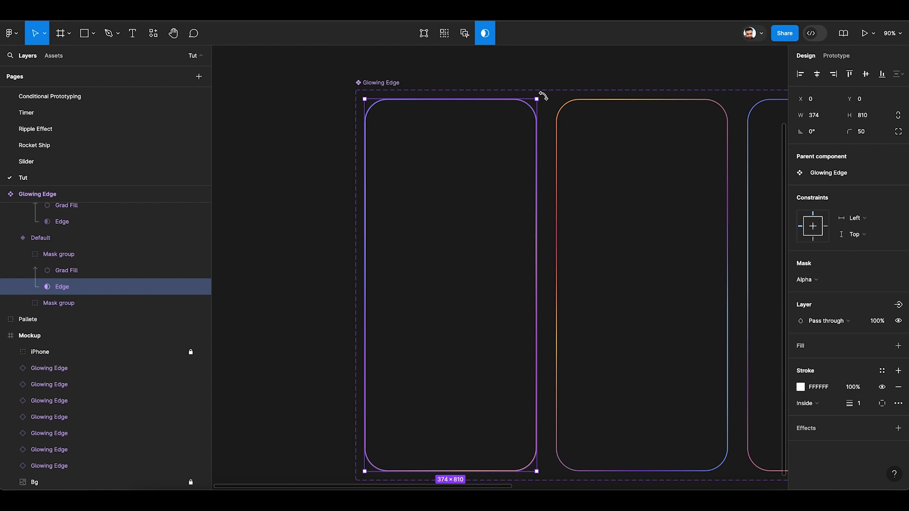
# Duplicate the Mask group inside Variant2 of the Glowing Edge component
pyautogui.scroll(10, 523, 118)
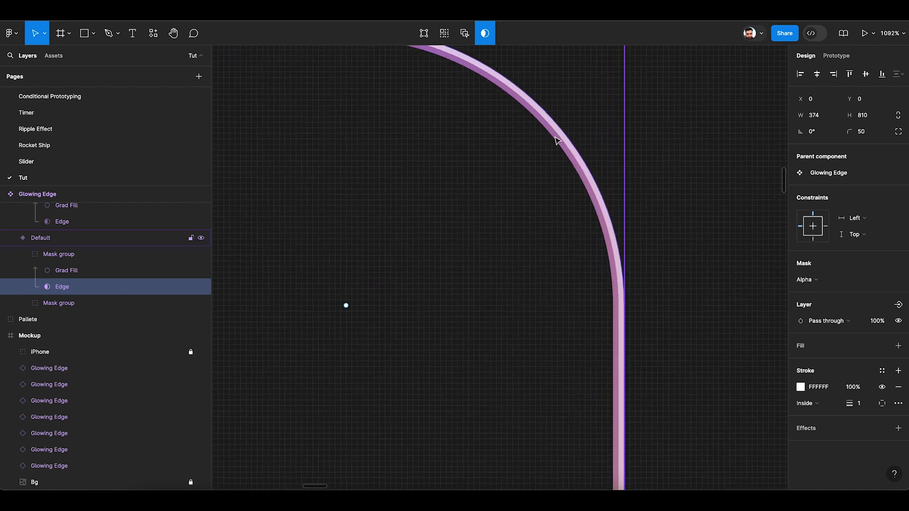
pyautogui.scroll(-3, 557, 140)
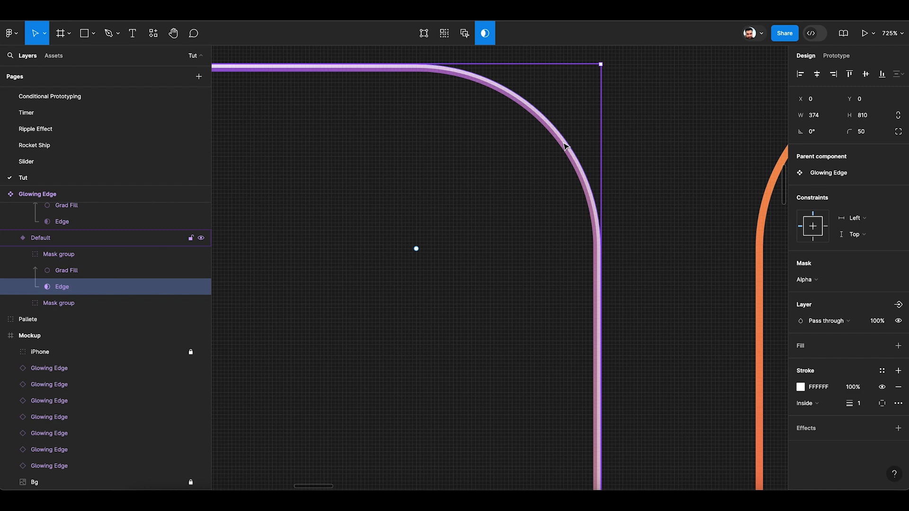
pyautogui.scroll(-15, 488, 221)
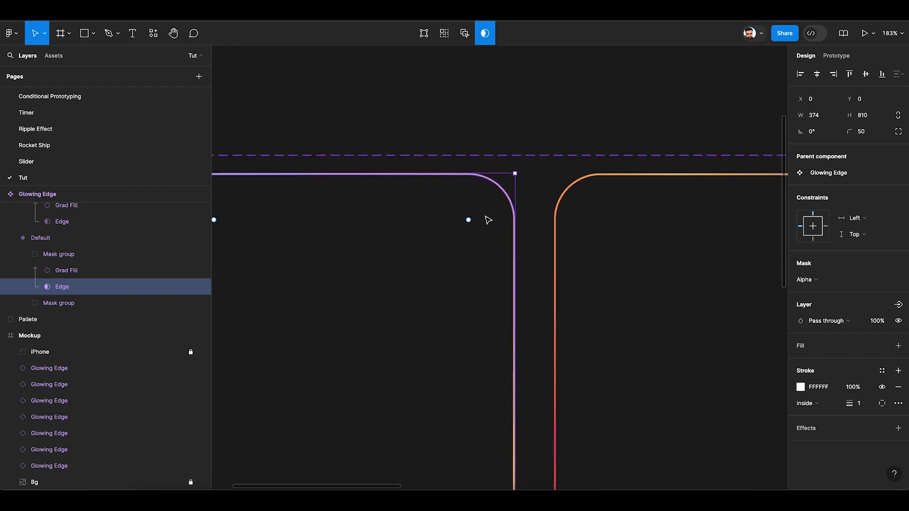
pyautogui.scroll(-2, 488, 220)
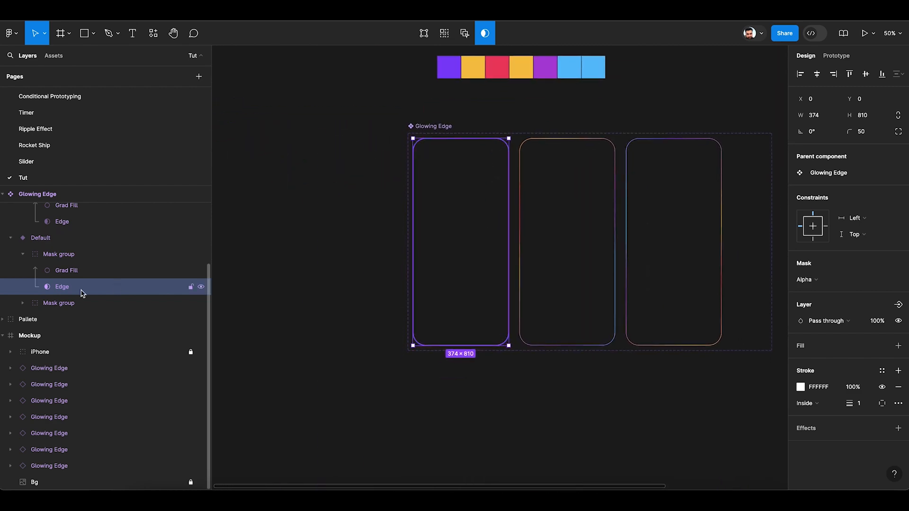
pyautogui.scroll(3, 81, 294)
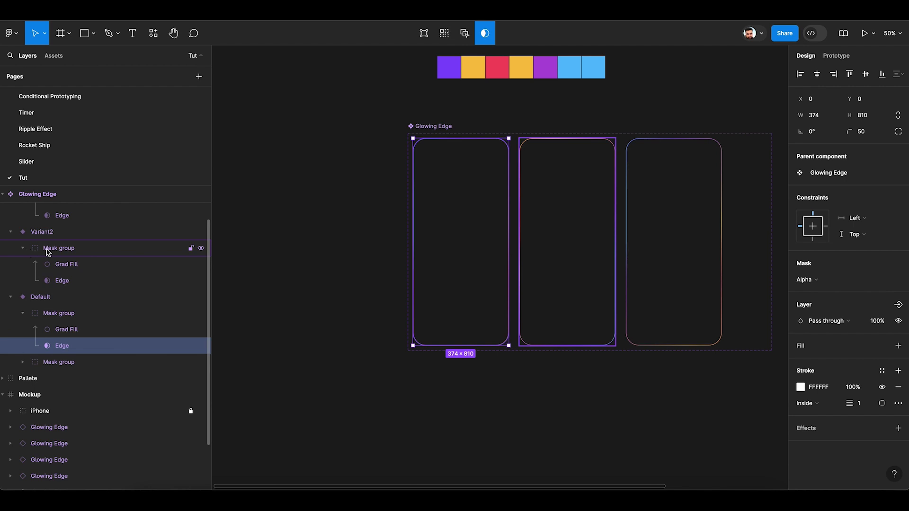
pyautogui.click(551, 228)
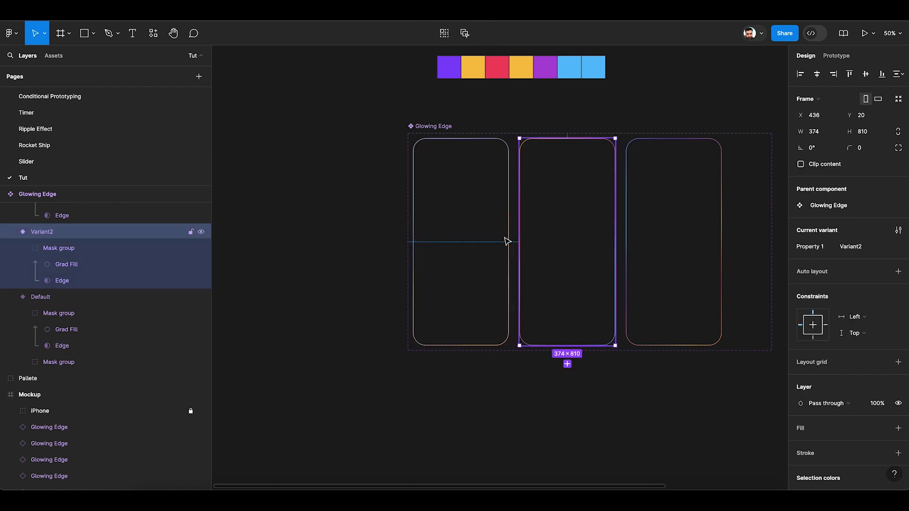
pyautogui.scroll(1, 140, 288)
pyautogui.click(73, 274)
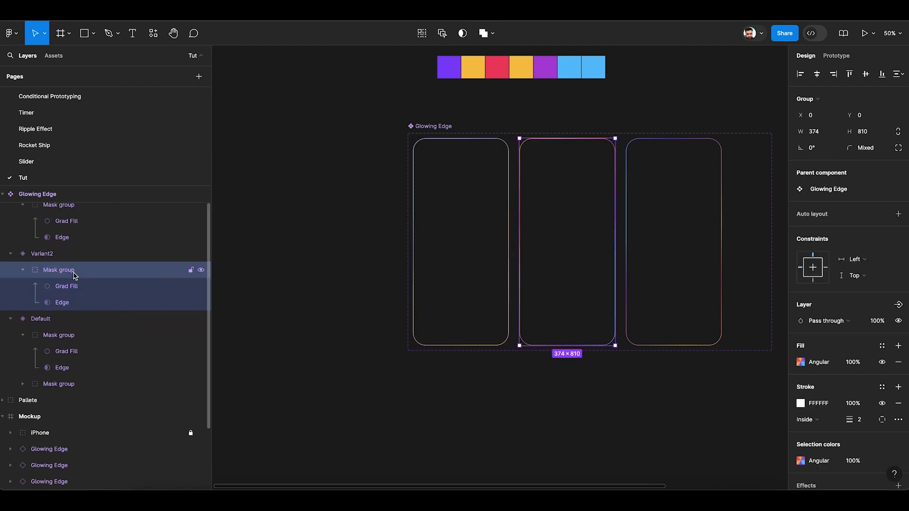
pyautogui.hotkey('ctrl', 'd')
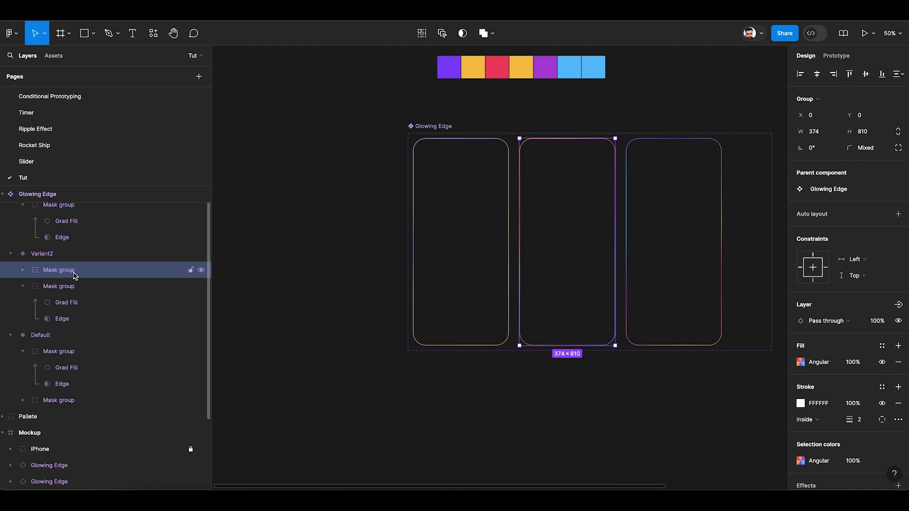
# Rename the Default variant's upper Mask group as Spec and its lower Mask group as Gard
pyautogui.click(469, 249)
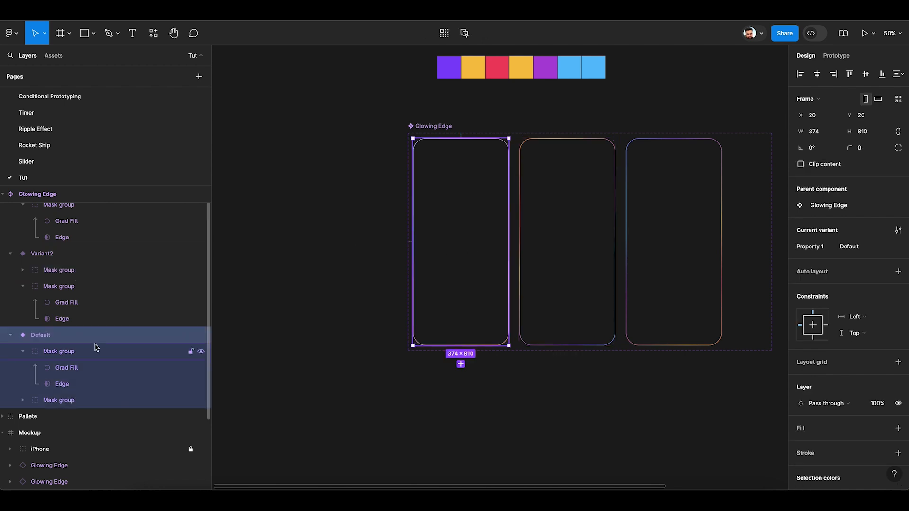
pyautogui.click(23, 351)
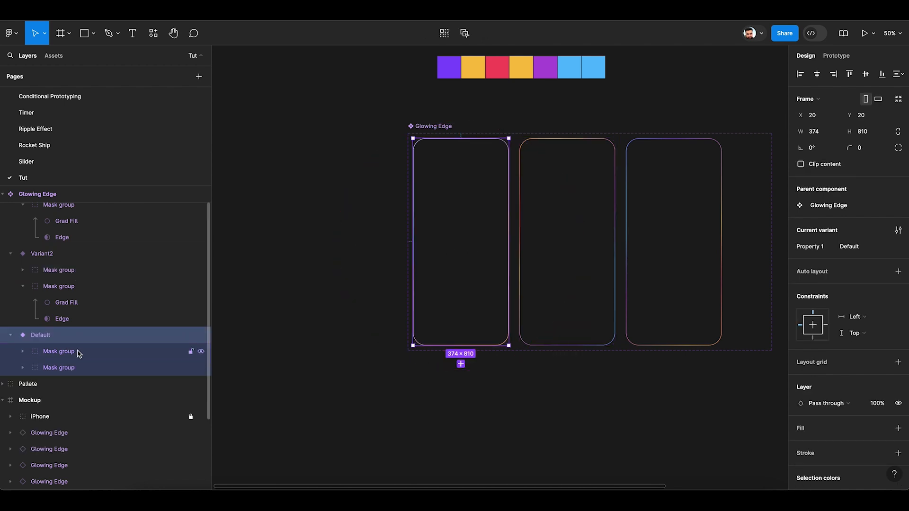
pyautogui.doubleClick(59, 351)
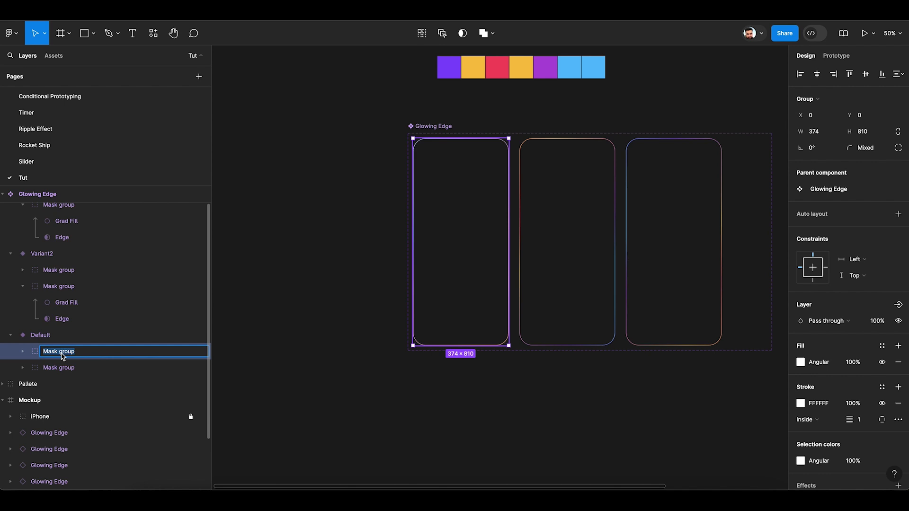
pyautogui.write('Spec')
pyautogui.press('Return')
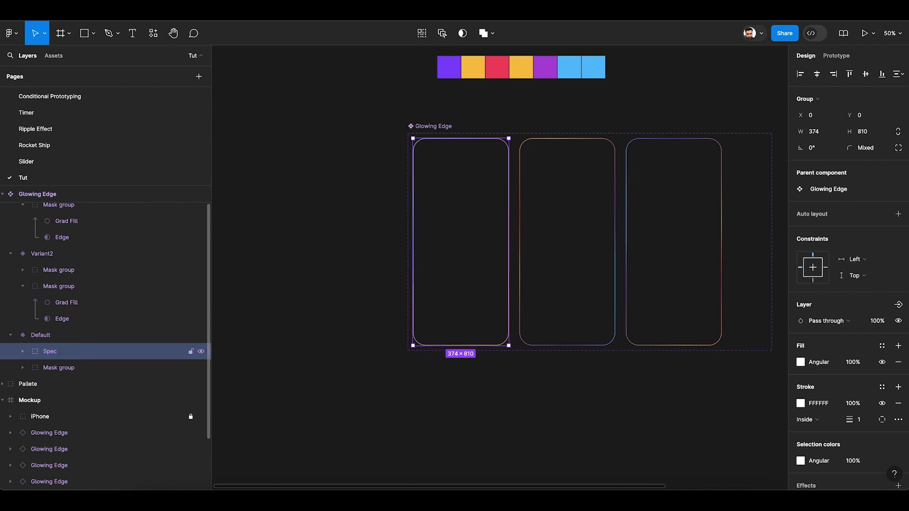
pyautogui.doubleClick(59, 373)
pyautogui.write('Gard')
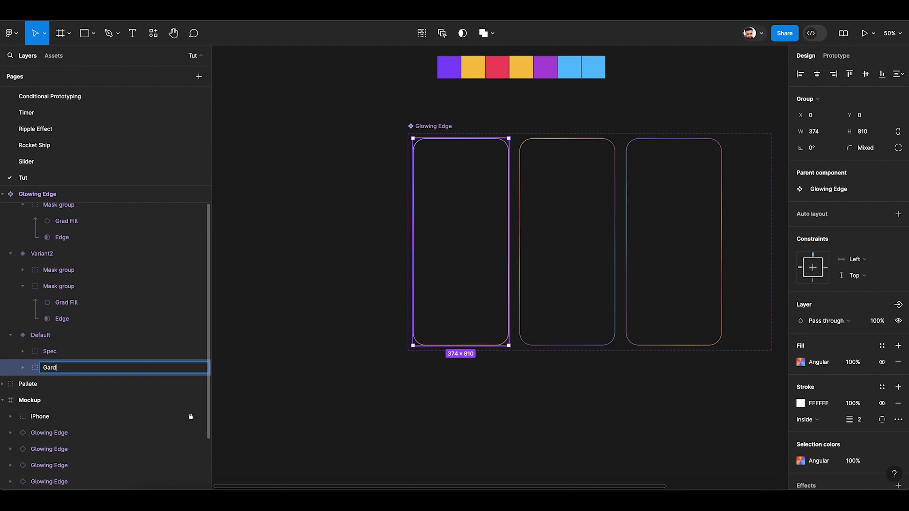
pyautogui.press('Return')
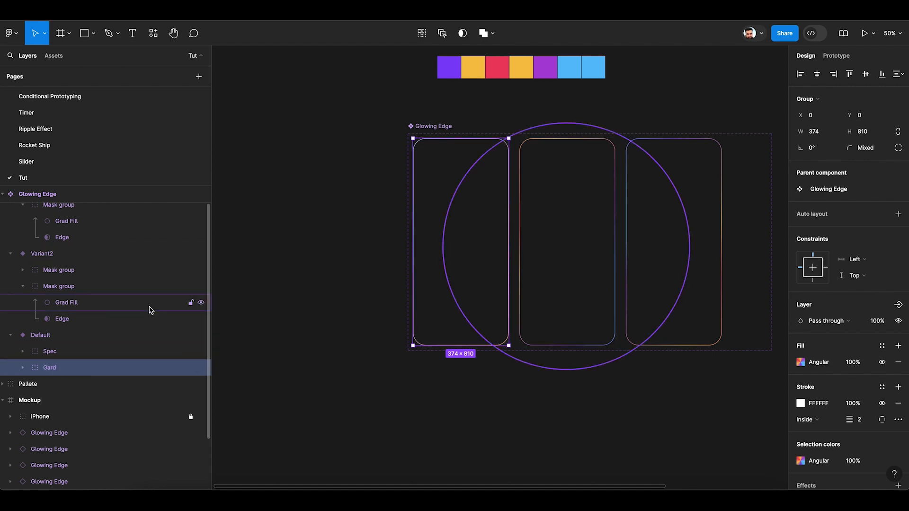
# Rename Variant2's lower Mask group as Grad and its upper Mask group as Spec
pyautogui.click(66, 287)
pyautogui.doubleClick(59, 287)
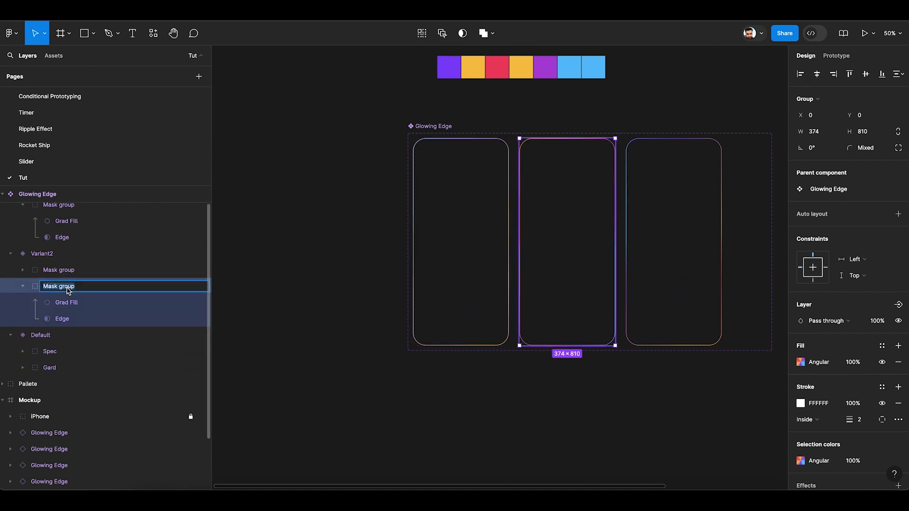
pyautogui.write('Grad')
pyautogui.press('Return')
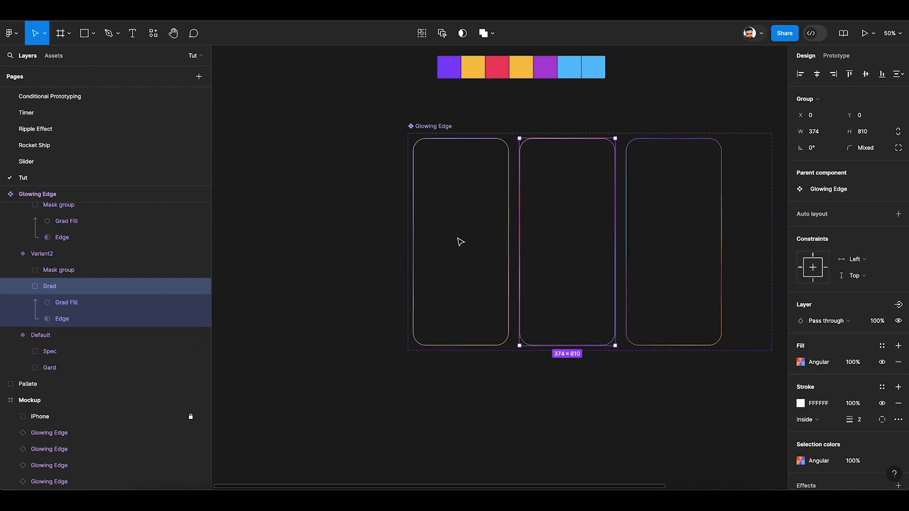
pyautogui.click(57, 273)
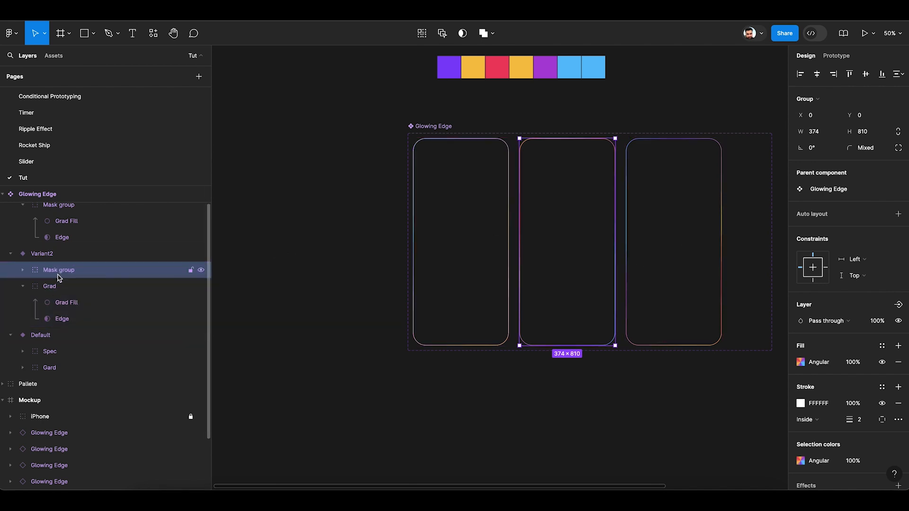
pyautogui.doubleClick(58, 274)
pyautogui.write('Spec')
pyautogui.press('Return')
# Duplicate the Mask group inside Variant3 of the Glowing Edge component
pyautogui.click(690, 244)
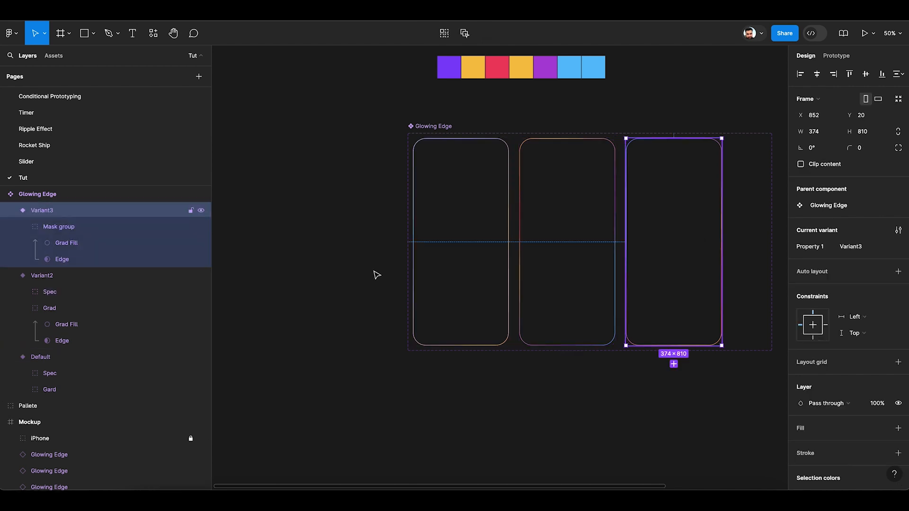
pyautogui.click(54, 229)
pyautogui.hotkey('ctrl', 'd')
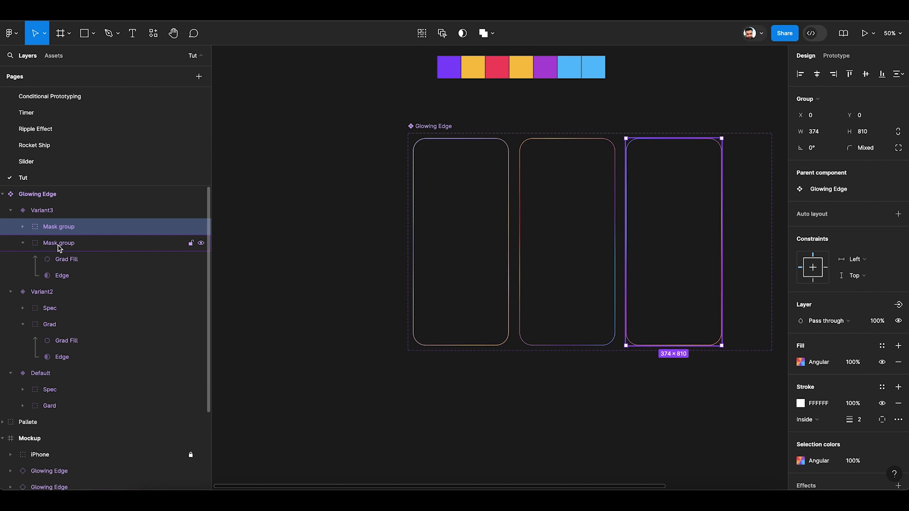
pyautogui.press('Return')
# Rename Variant3's lower Mask group as Grad and its upper Mask group as Spec
pyautogui.click(58, 243)
pyautogui.doubleClick(59, 243)
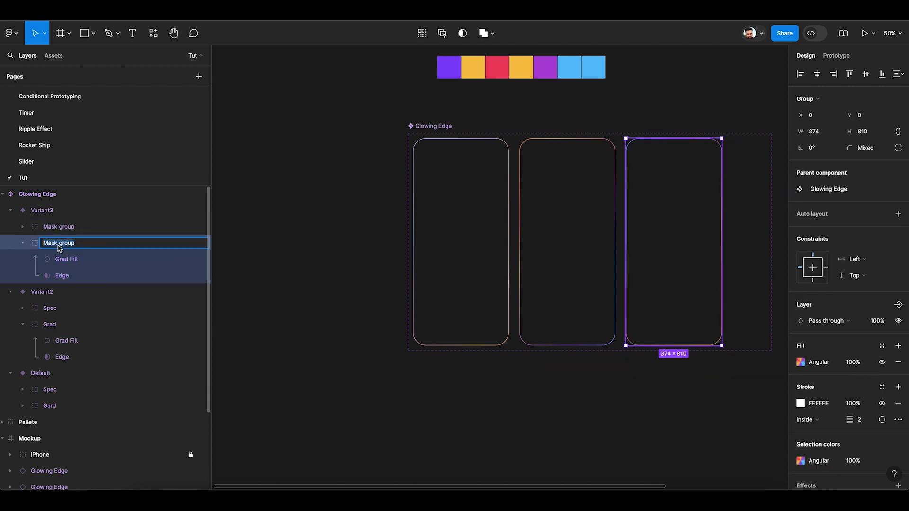
pyautogui.write('Grad')
pyautogui.press('Return')
pyautogui.click(62, 229)
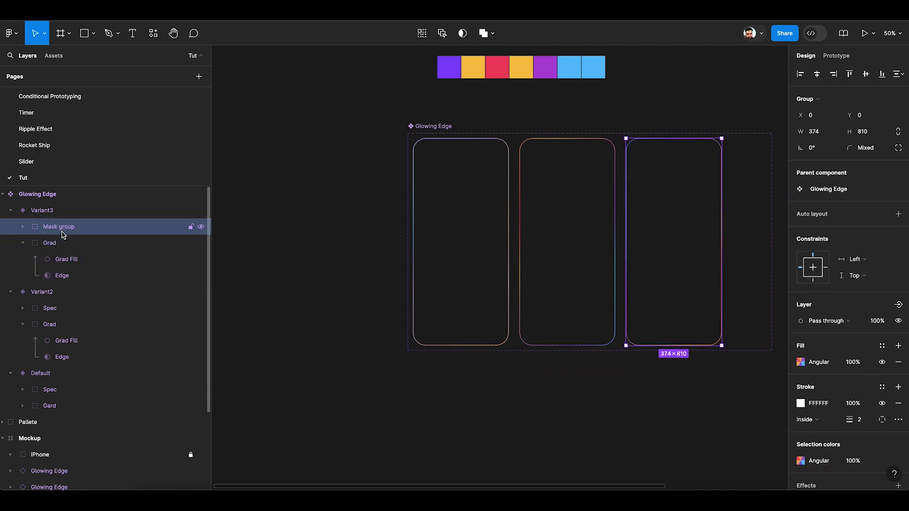
pyautogui.doubleClick(61, 229)
pyautogui.write('Spec')
pyautogui.press('Return')
# Set the stroke weight of the Edge mask in Variant2's Spec group to 1
pyautogui.click(578, 213)
pyautogui.hotkey('shift', '2')
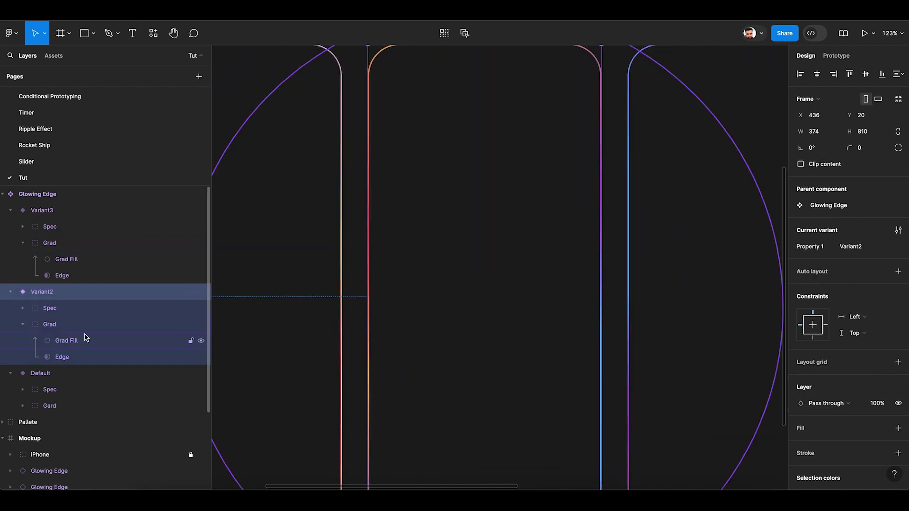
pyautogui.click(23, 308)
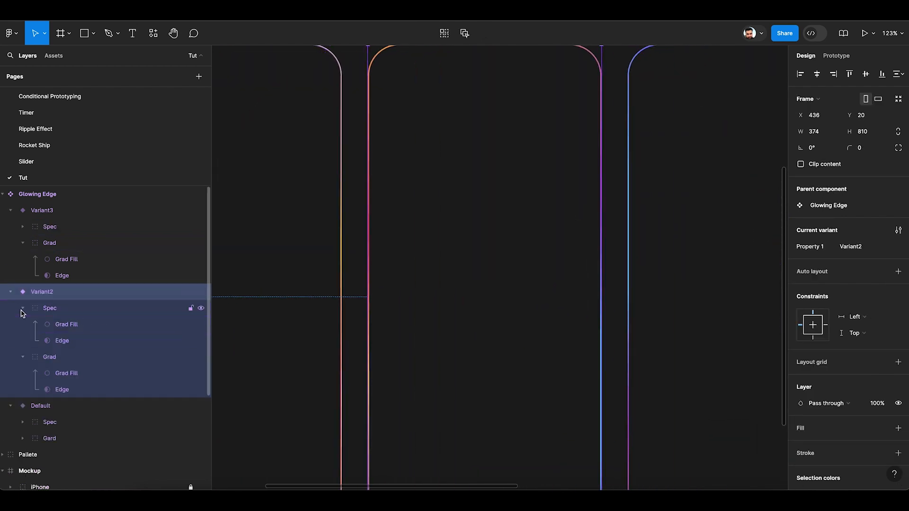
pyautogui.click(62, 341)
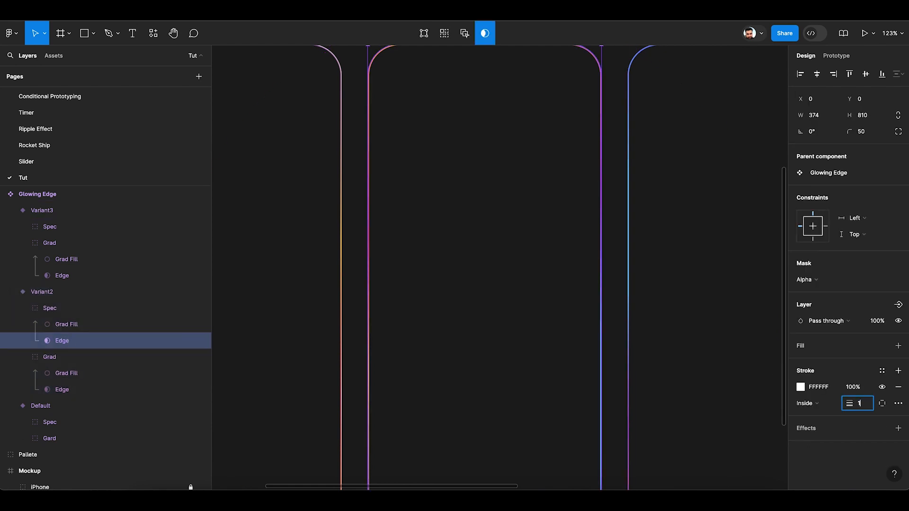
pyautogui.scroll(-5, 528, 349)
pyautogui.scroll(-1, 530, 351)
pyautogui.hscroll(-1, 531, 350)
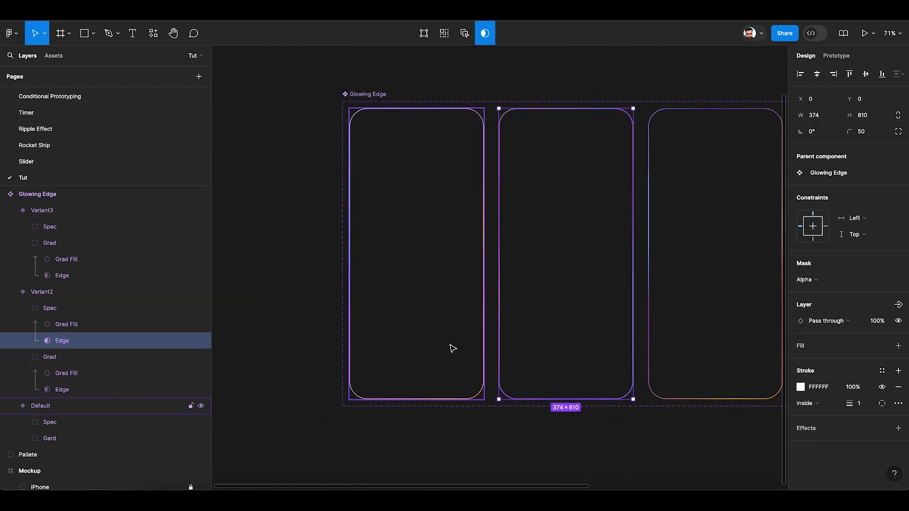
# Replace the fill of Variant2's Spec Grad Fill with the white angular gradient copied from the Default variant's Spec Grad Fill
pyautogui.click(449, 347)
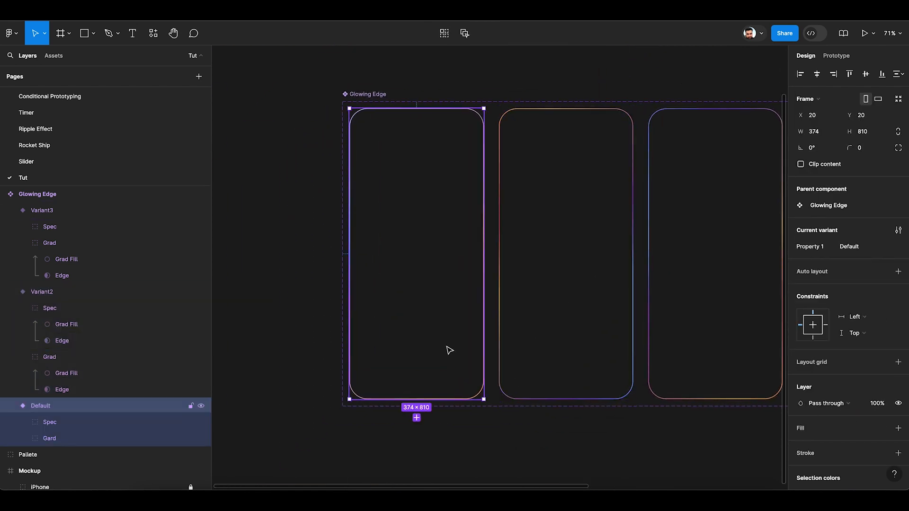
pyautogui.click(24, 422)
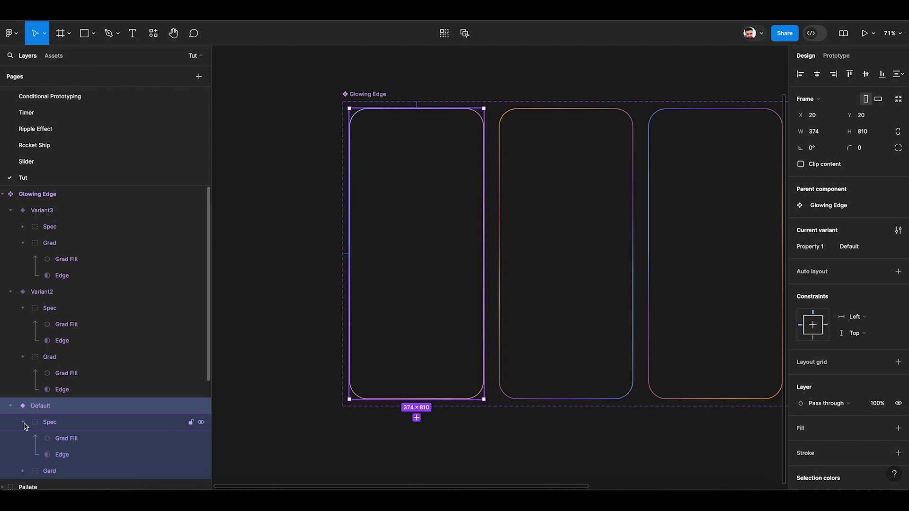
pyautogui.click(78, 444)
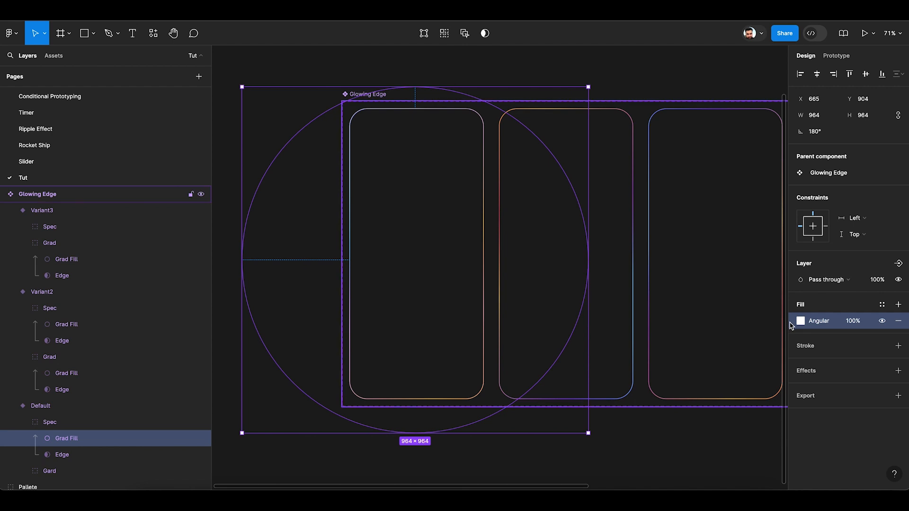
pyautogui.click(635, 304)
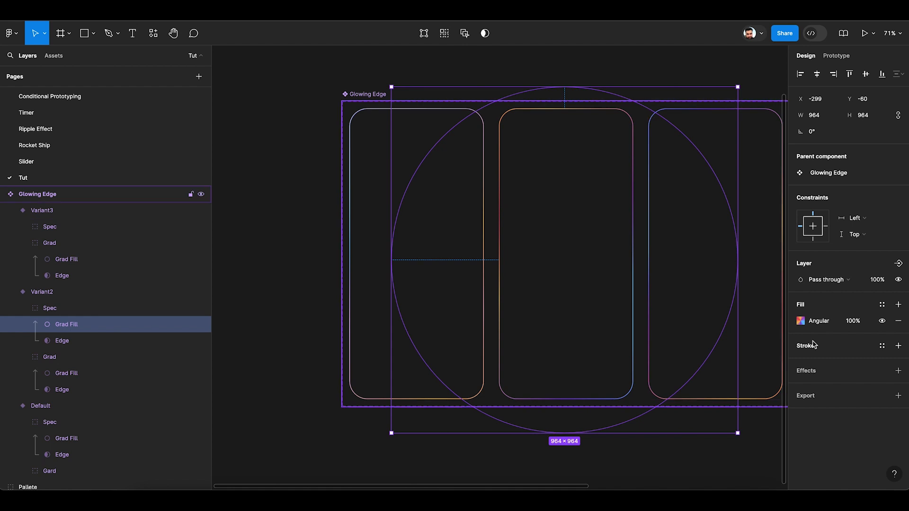
pyautogui.press('super+v')
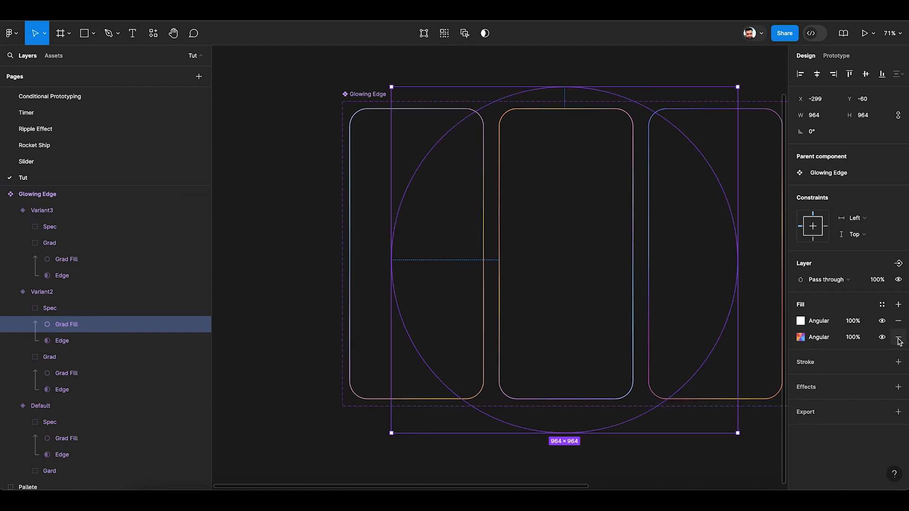
pyautogui.click(899, 339)
# Replace the fill of Variant3's Spec Grad Fill with the same copied white angular gradient
pyautogui.hscroll(4, 700, 335)
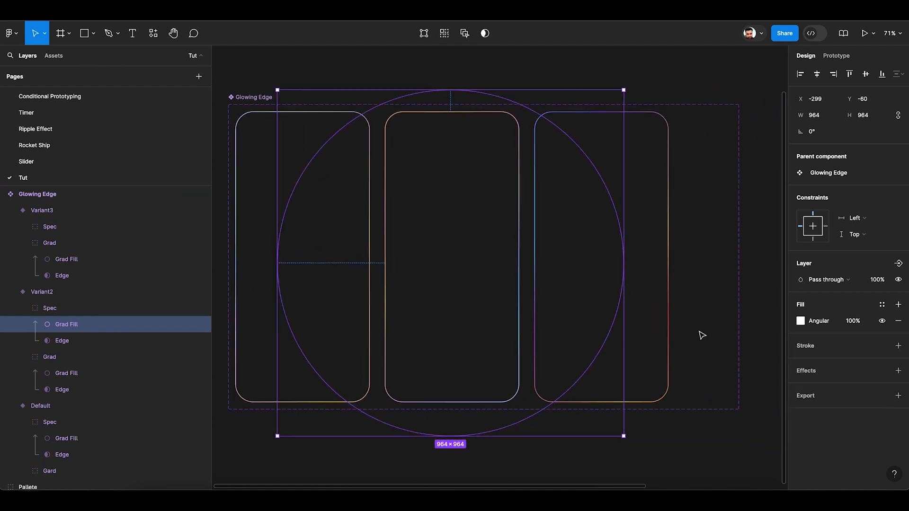
pyautogui.click(667, 335)
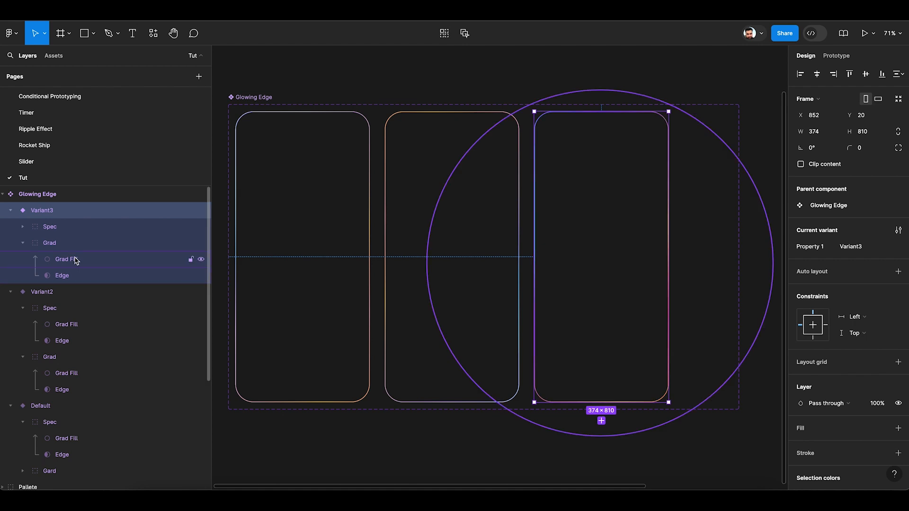
pyautogui.click(22, 228)
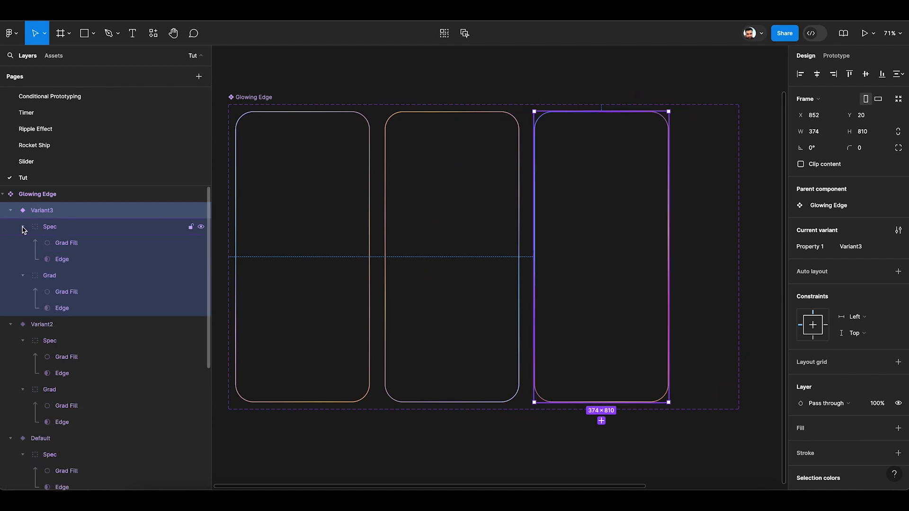
pyautogui.click(76, 246)
pyautogui.click(899, 305)
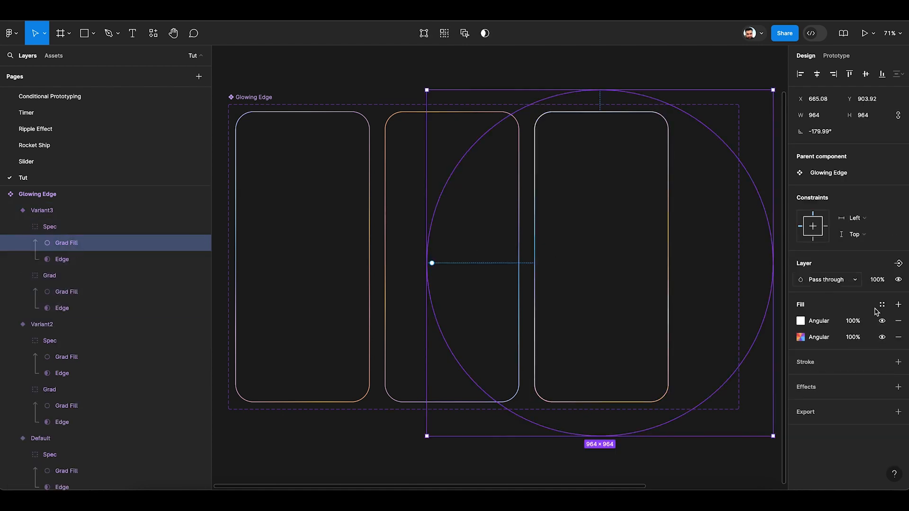
pyautogui.click(899, 337)
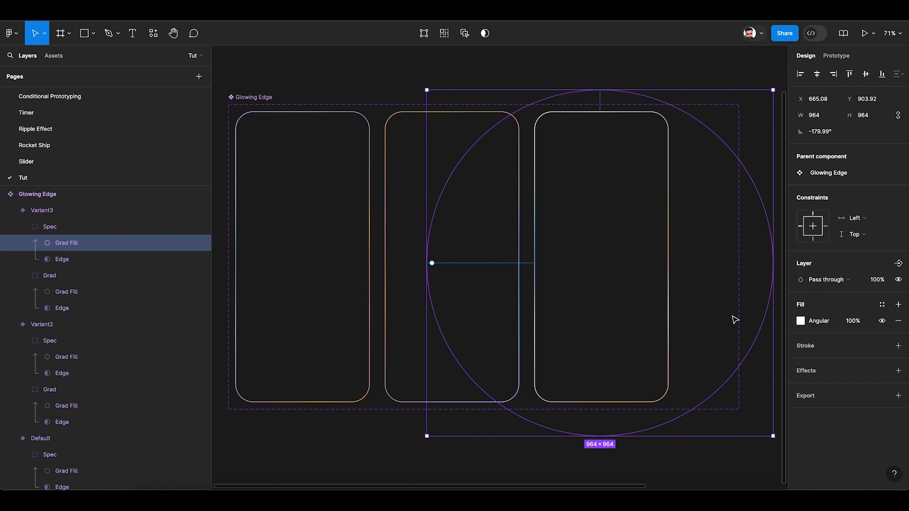
# Check the edges of the three variants up close and view the animation on the iPhone mockup in the prototype preview
pyautogui.scroll(-5, 735, 319)
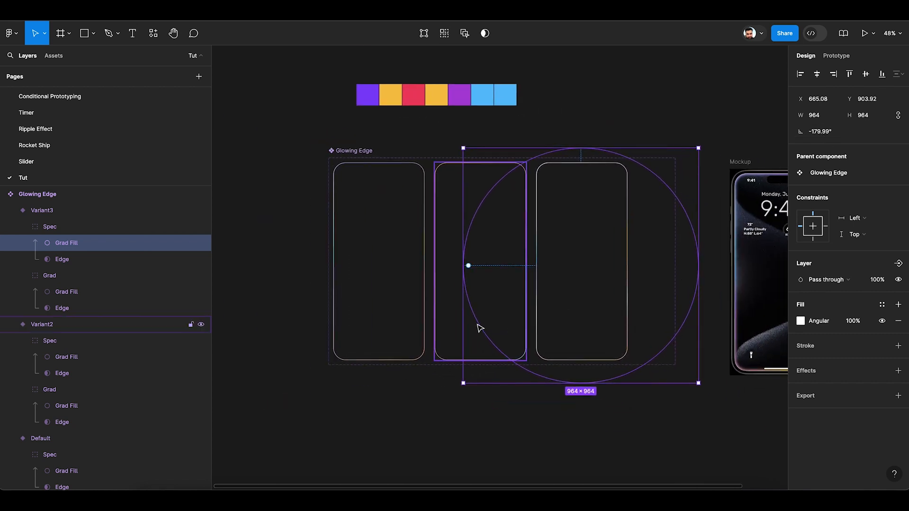
pyautogui.click(65, 282)
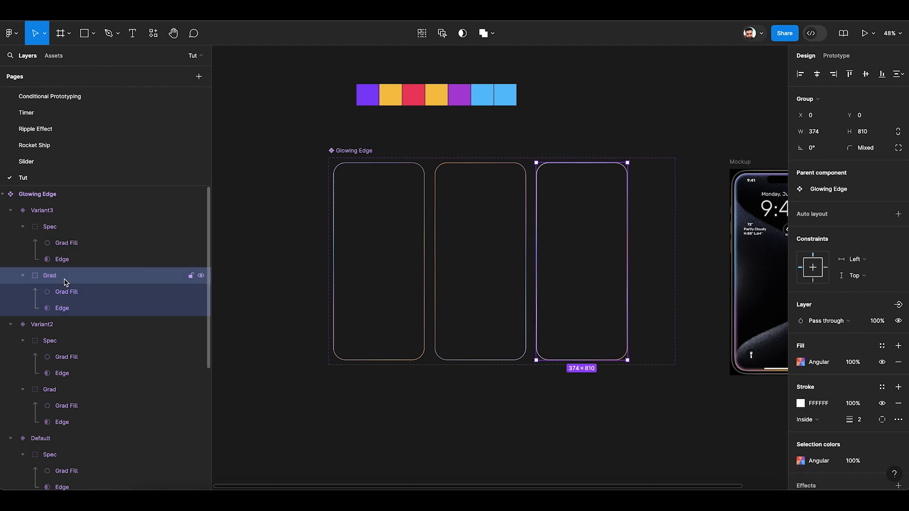
pyautogui.click(564, 136)
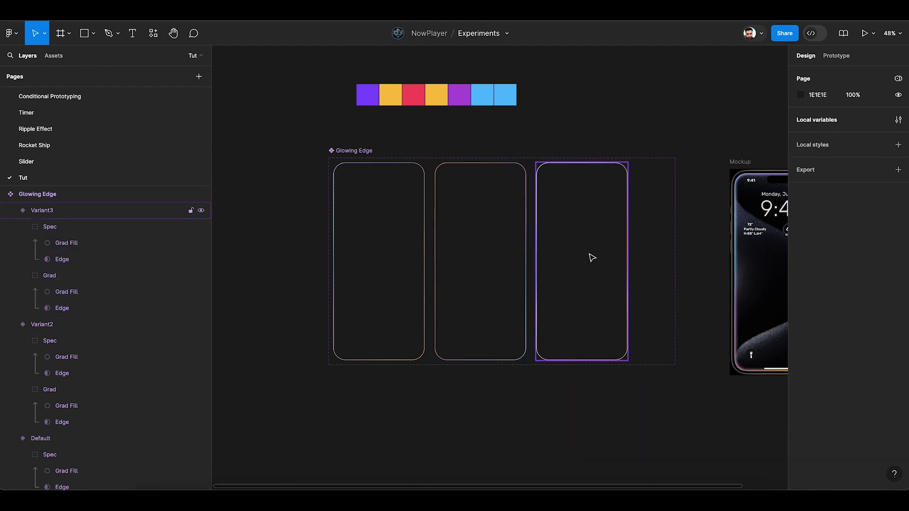
pyautogui.keyDown('ctrl'); pyautogui.scroll(5, 591, 256); pyautogui.keyUp('ctrl')
pyautogui.hscroll(1, 590, 256)
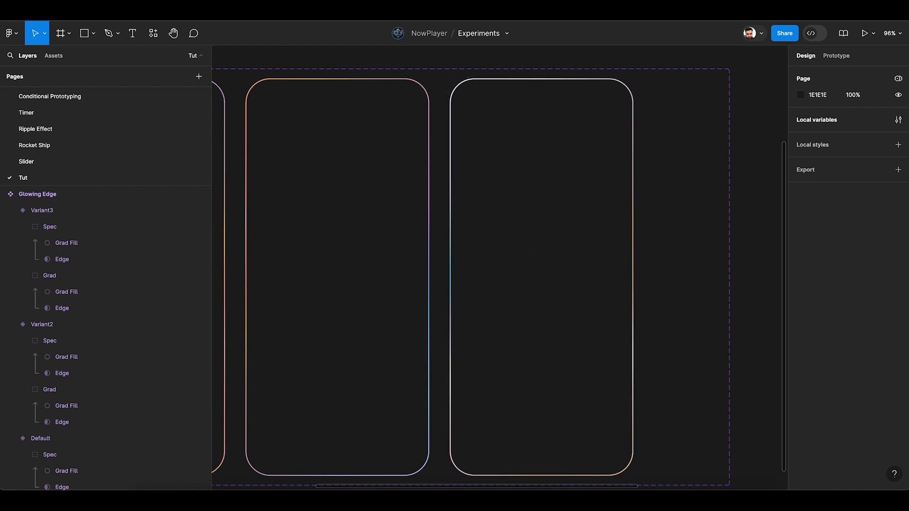
pyautogui.click(232, 11)
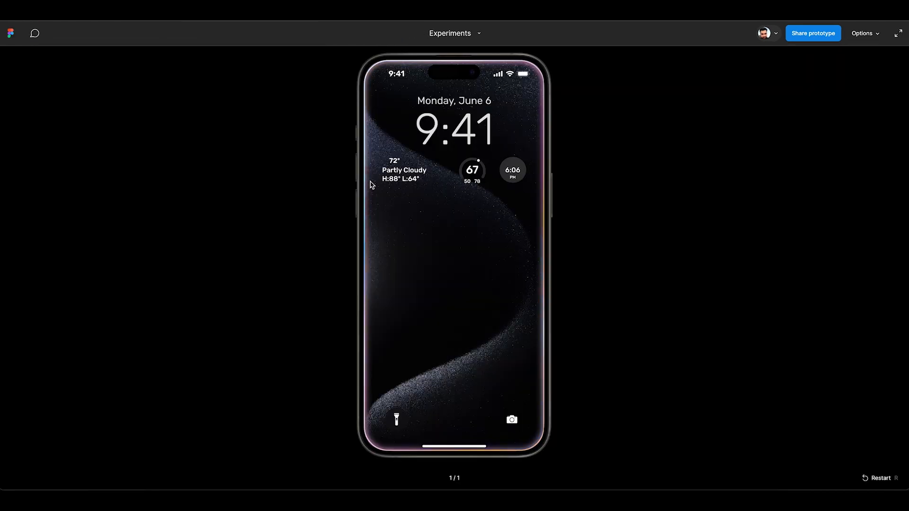
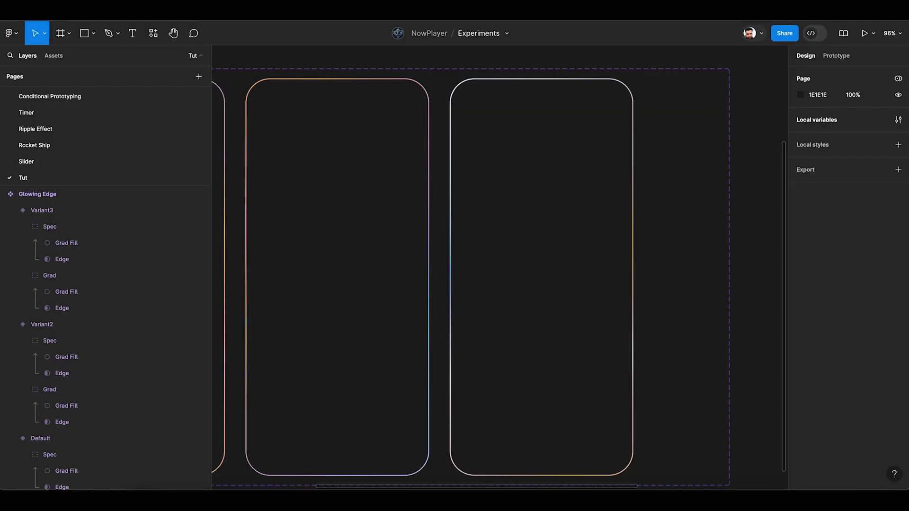
# Set the layer opacity of the Spec groups' Grad Fill ellipses in all three variants to 70%
pyautogui.hscroll(-3, 316, 136)
pyautogui.scroll(-2, 316, 137)
pyautogui.hscroll(-2, 315, 137)
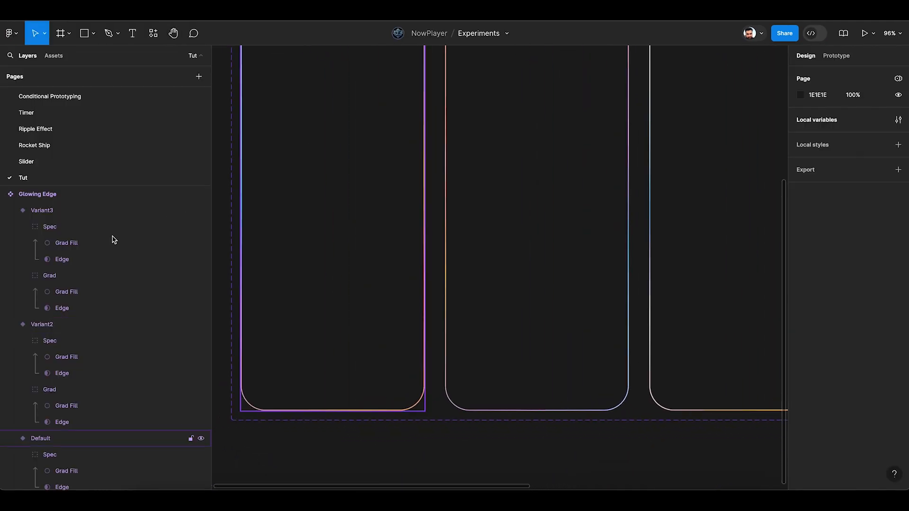
pyautogui.click(66, 244)
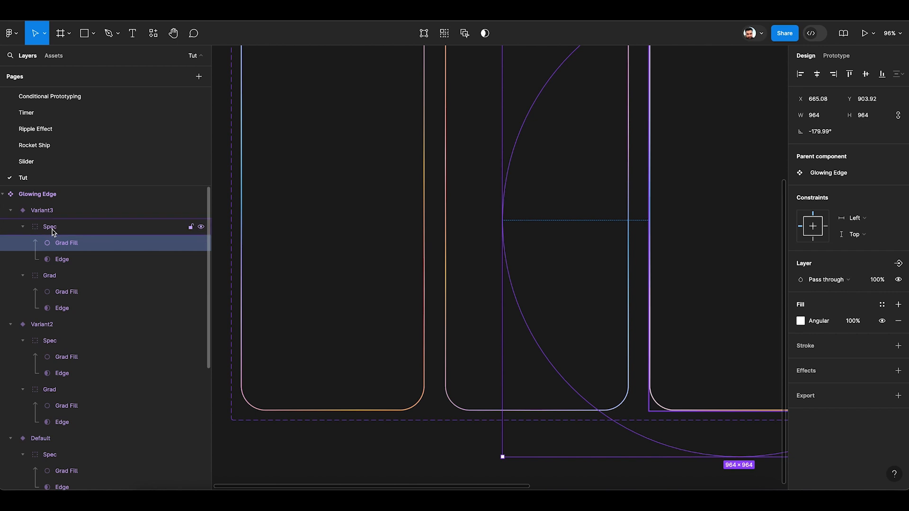
pyautogui.click(444, 34)
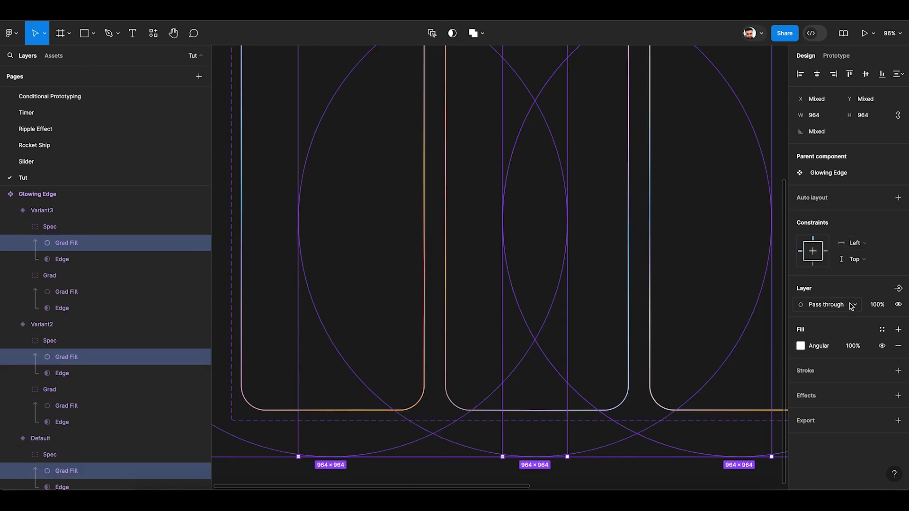
pyautogui.click(879, 305)
pyautogui.write('70')
pyautogui.press('Return')
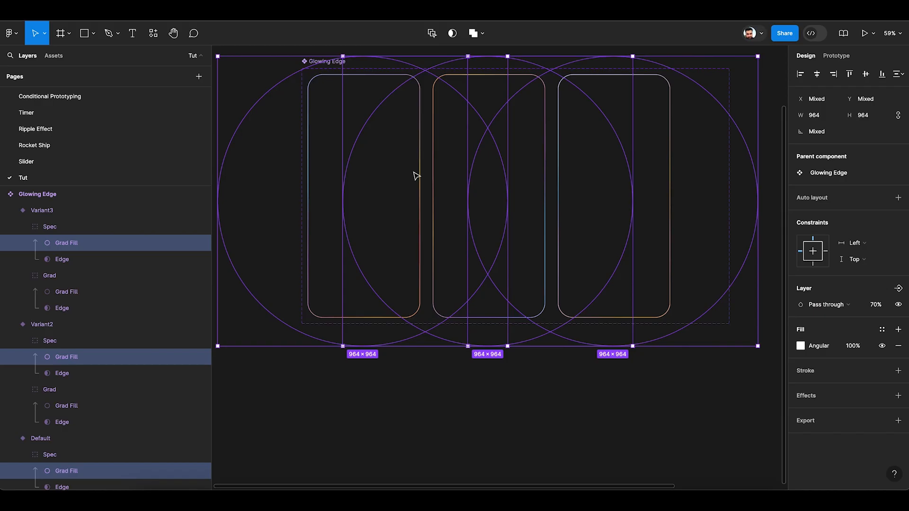
pyautogui.hscroll(2, 416, 177)
pyautogui.click(566, 417)
# With the Pen tool, outline a vertical line with a left-pointing triangular bulge about 46 wide and 119 tall beside the Glowing Edge component
pyautogui.hscroll(-1, 616, 237)
pyautogui.hscroll(-1, 643, 135)
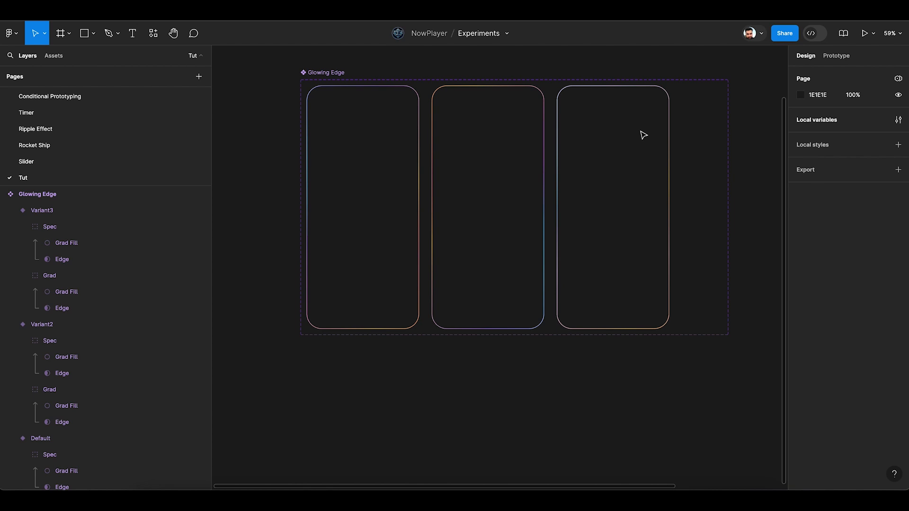
pyautogui.scroll(5, 256, 169)
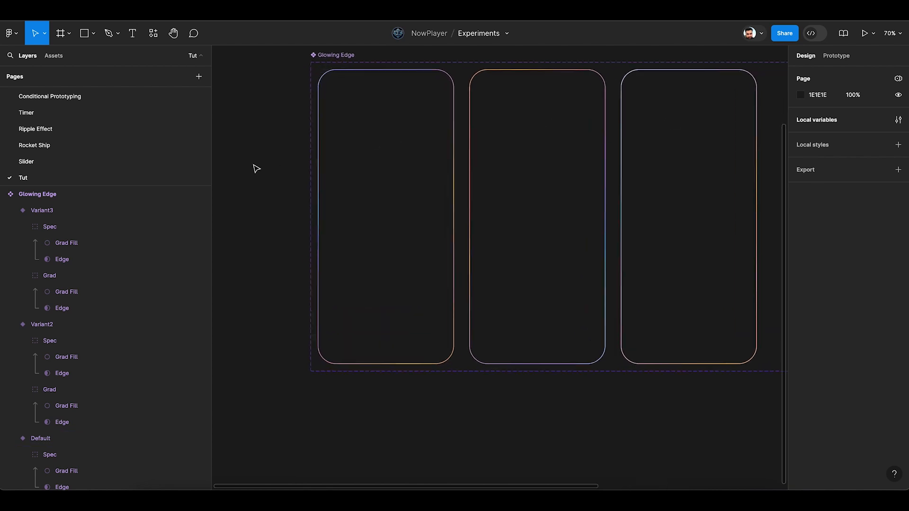
pyautogui.hscroll(-5, 256, 168)
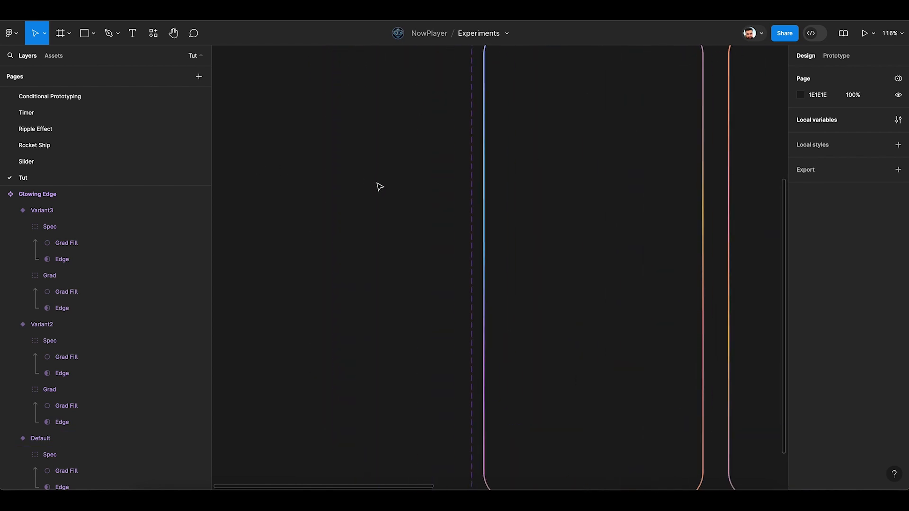
pyautogui.press('p')
pyautogui.click(386, 129)
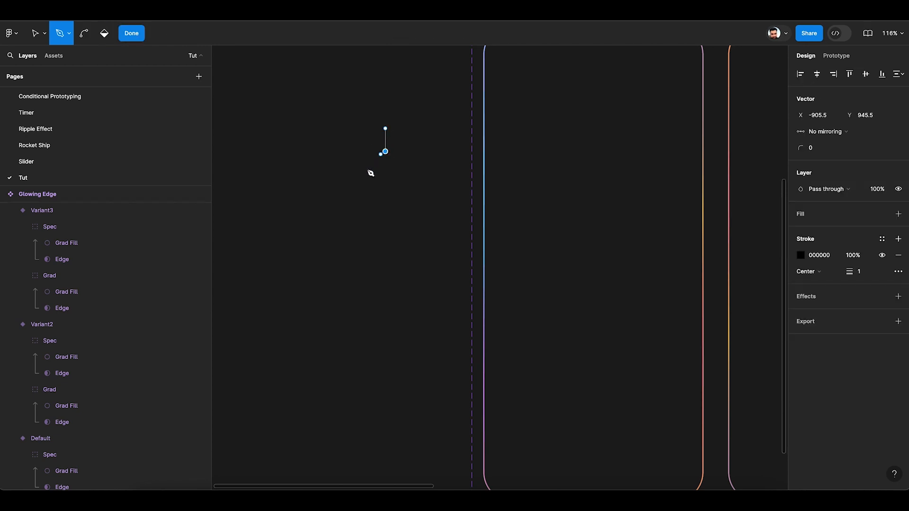
pyautogui.click(358, 192)
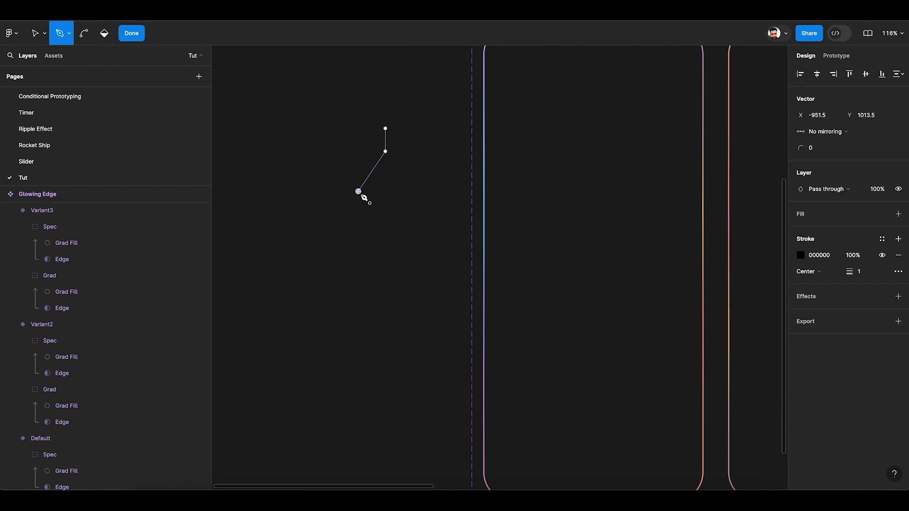
pyautogui.click(386, 221)
pyautogui.click(386, 259)
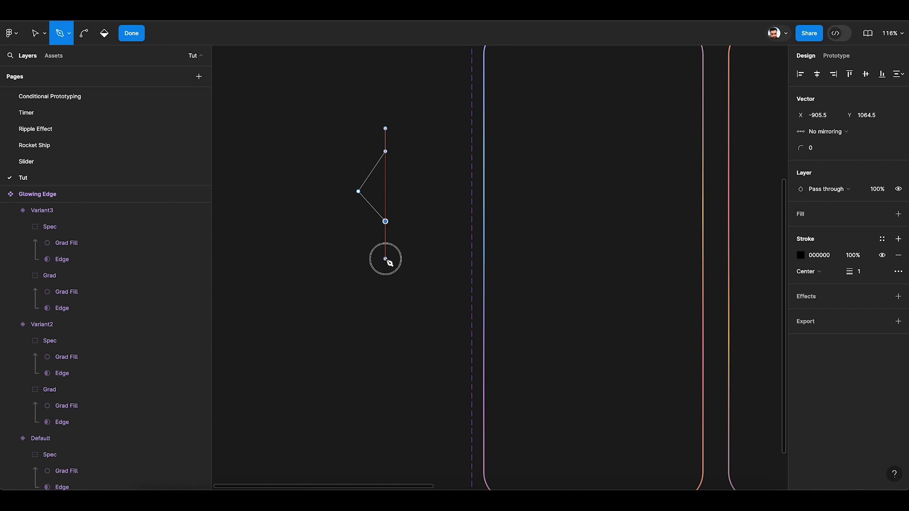
pyautogui.click(386, 260)
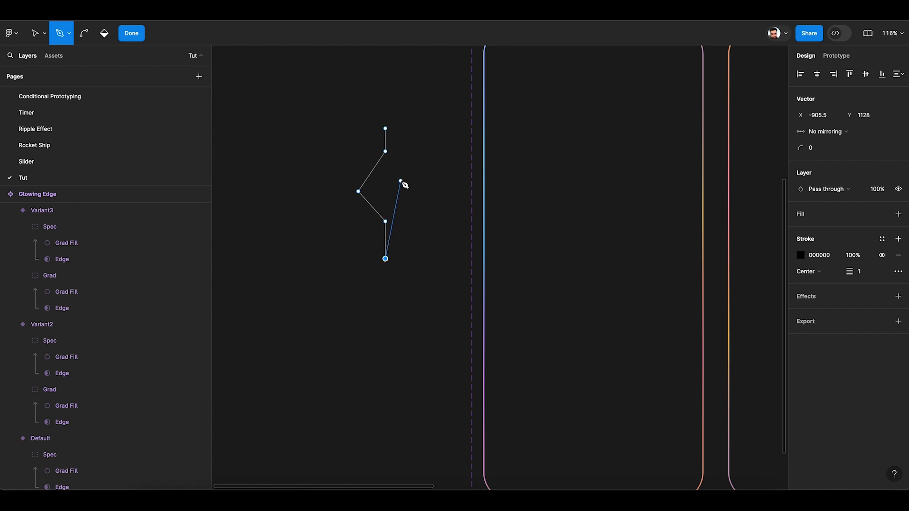
pyautogui.click(386, 129)
pyautogui.press('Escape')
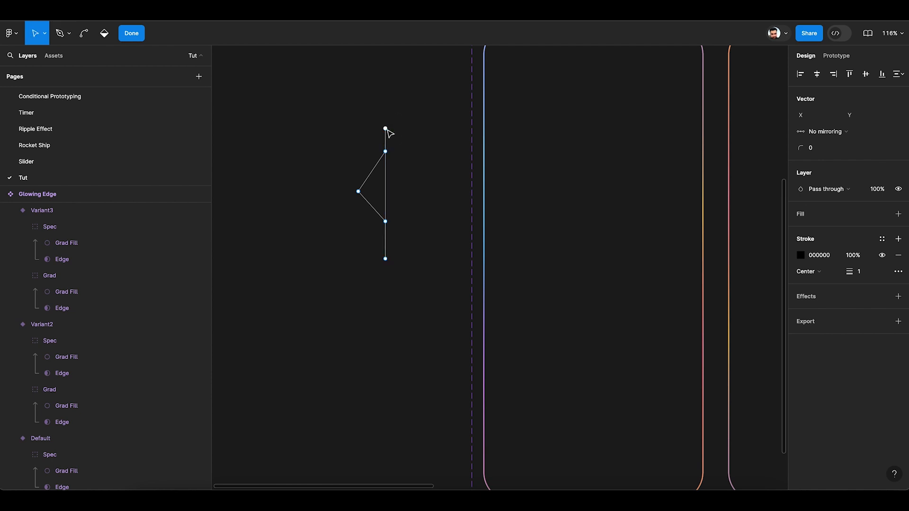
# Add a D9D9D9 fill to the triangular vector and remove its black stroke
pyautogui.click(899, 215)
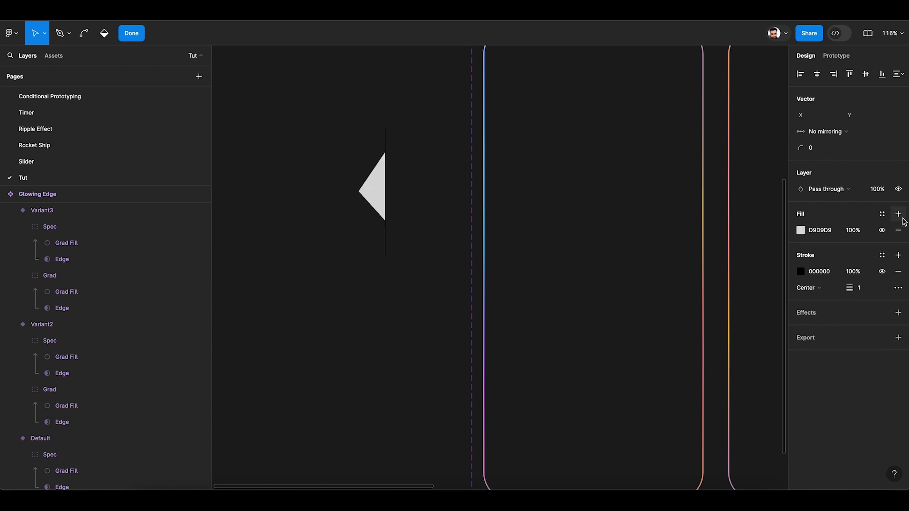
pyautogui.click(899, 271)
# Round the three points of the triangular bulge with a 60 corner radius and narrow the vector to 12 wide from its left side
pyautogui.scroll(10, 387, 176)
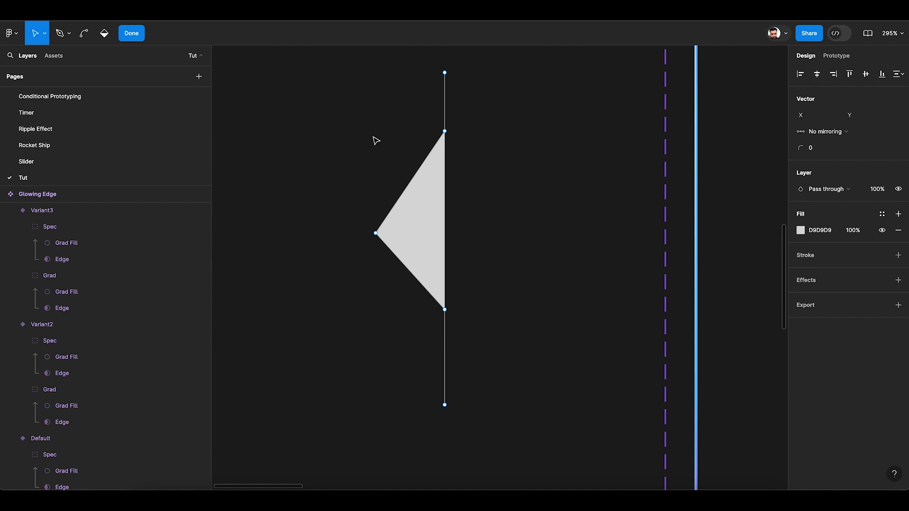
pyautogui.click(343, 133)
pyautogui.moveTo(343, 134); pyautogui.dragTo(504, 337)
pyautogui.keyDown('shift'); pyautogui.click(445, 133); pyautogui.keyUp('shift')
pyautogui.click(821, 149)
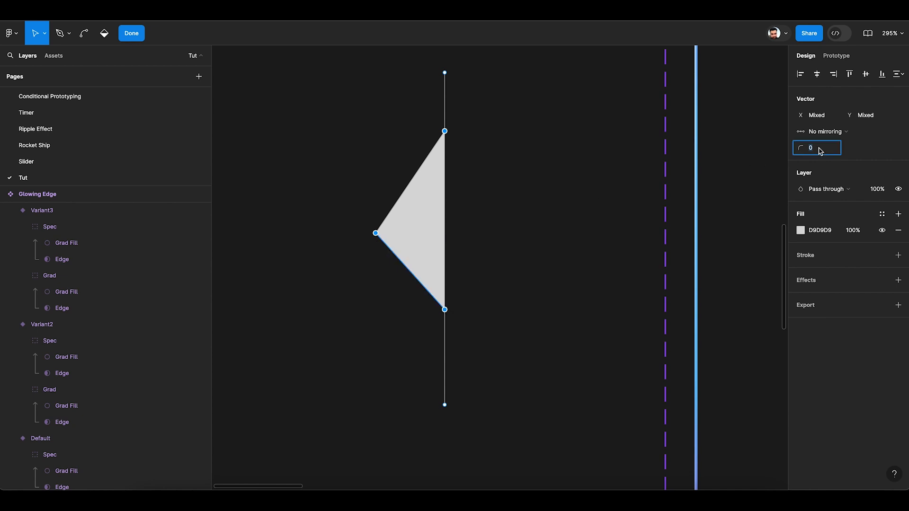
pyautogui.hotkey('shift', 'Up')
pyautogui.hotkey('shift', 'Up')
pyautogui.hotkey('shift', 'Up')
pyautogui.hotkey('shift', 'Up')
pyautogui.hotkey('shift', 'Up')
pyautogui.hotkey('shift', 'Up')
pyautogui.hotkey('shift', 'Up')
pyautogui.hotkey('shift', 'Up')
pyautogui.hotkey('shift', 'Up')
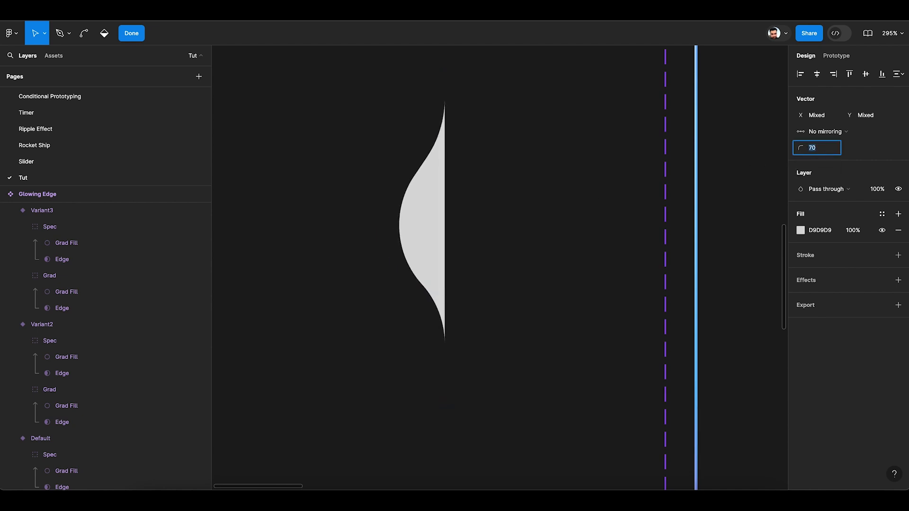
pyautogui.hotkey('shift', 'Down')
pyautogui.hotkey('shift', 'Down')
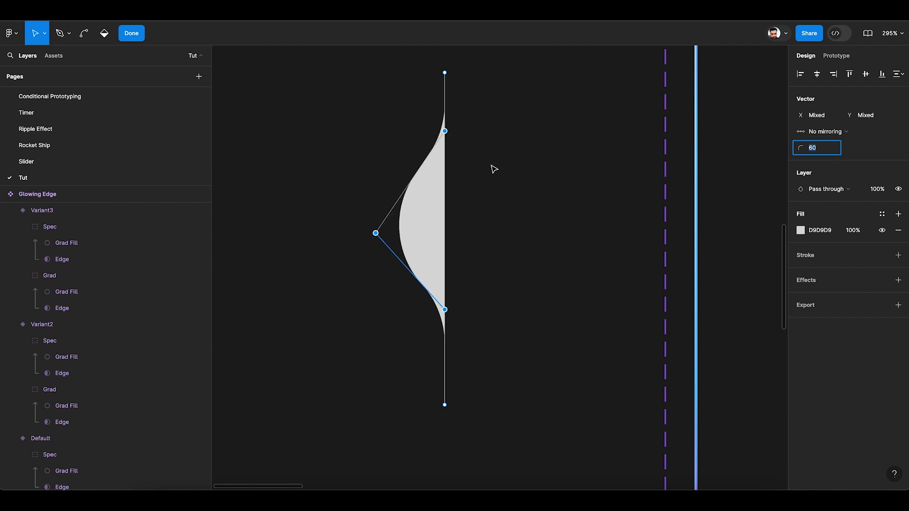
pyautogui.press('Escape')
pyautogui.press('Escape')
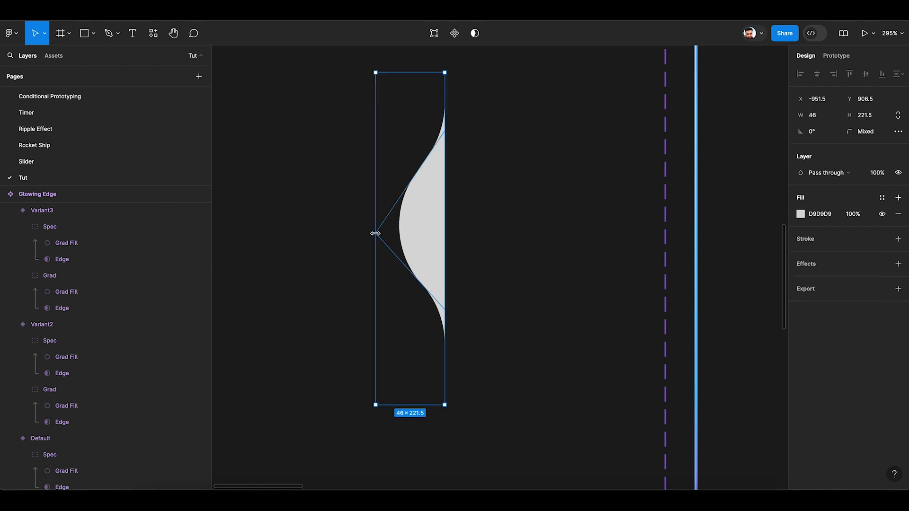
pyautogui.moveTo(376, 234); pyautogui.dragTo(426, 236)
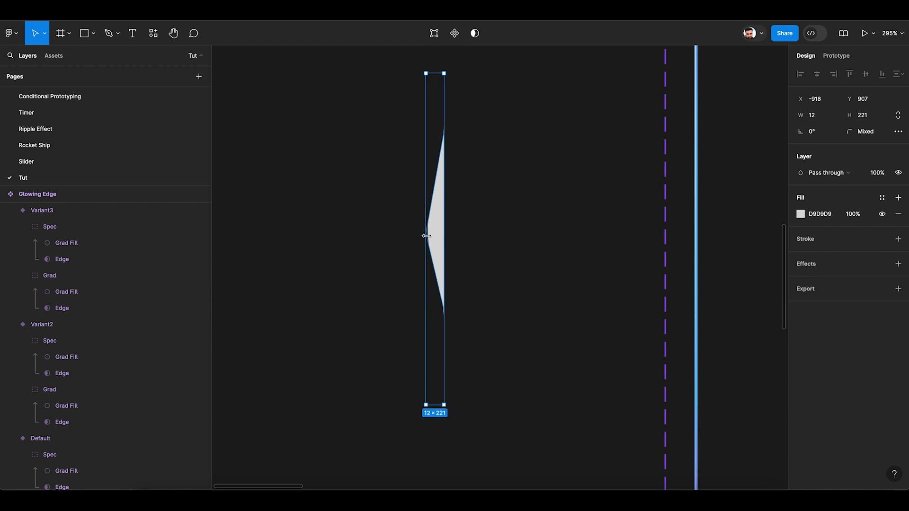
pyautogui.click(482, 210)
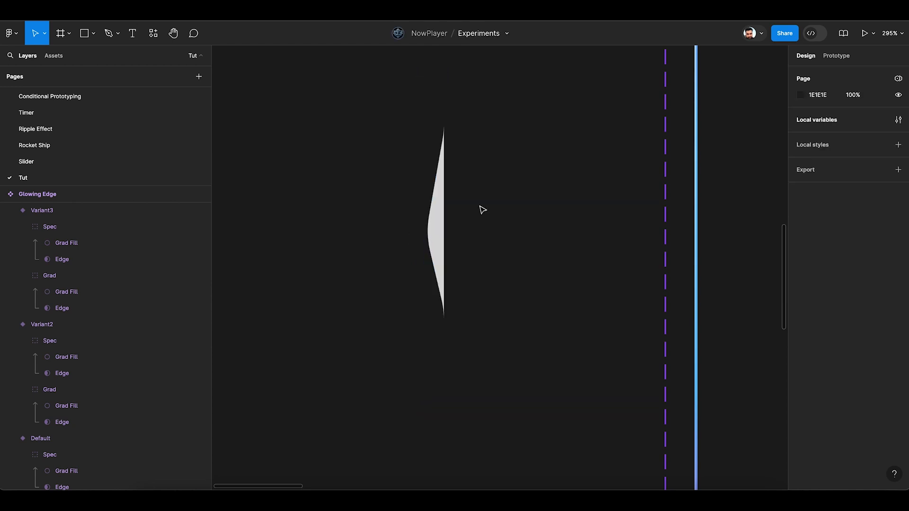
# Increase the corner radius of the narrowed bulge's three points for a softer, flatter curve and leave vector editing
pyautogui.doubleClick(444, 225)
pyautogui.moveTo(385, 125); pyautogui.dragTo(532, 348)
pyautogui.click(827, 151)
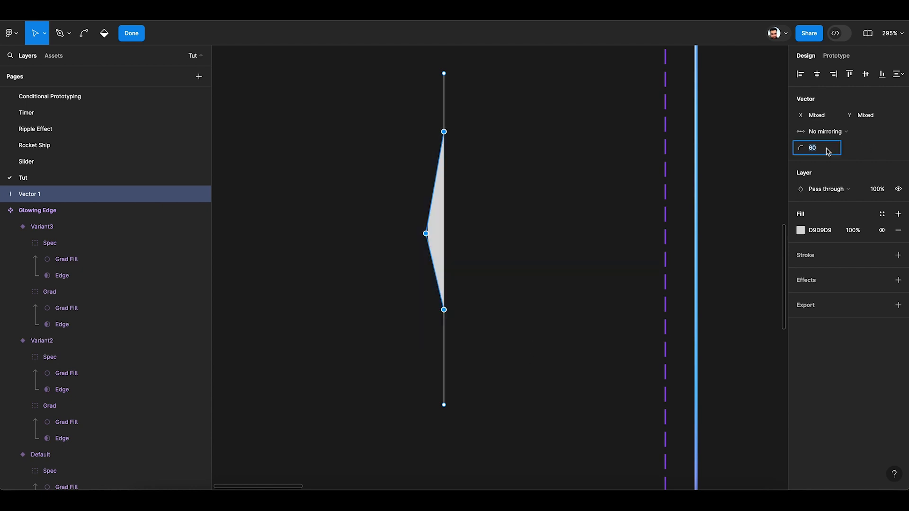
pyautogui.write('50')
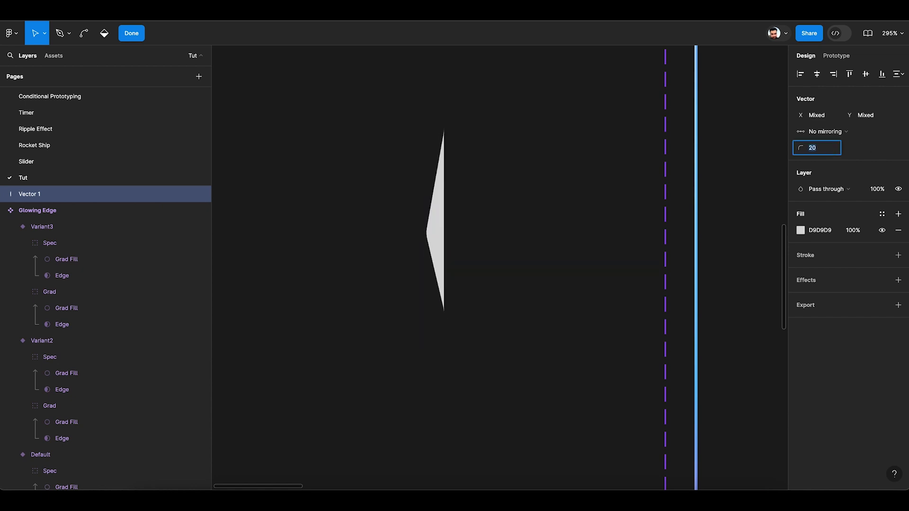
pyautogui.hotkey('shift', 'Up')
pyautogui.hotkey('shift', 'Up')
pyautogui.hotkey('shift', 'Up')
pyautogui.hotkey('shift', 'Up')
pyautogui.hotkey('shift', 'Up')
pyautogui.hotkey('shift', 'Up')
pyautogui.hotkey('shift', 'Up')
pyautogui.hotkey('shift', 'Up')
pyautogui.hotkey('shift', 'Up')
pyautogui.hotkey('shift', 'Up')
pyautogui.hotkey('shift', 'Up')
pyautogui.press('Escape')
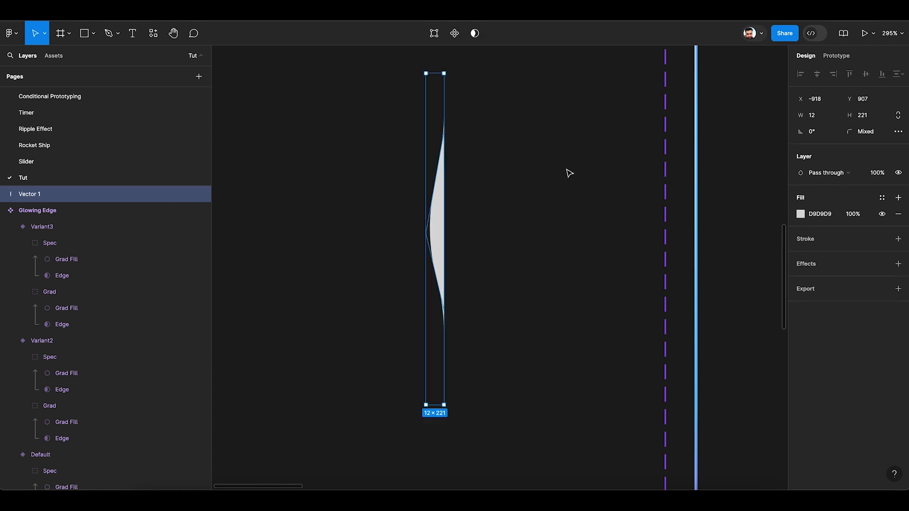
pyautogui.press('Escape')
pyautogui.scroll(-5, 568, 172)
# Rename the bulge vector as Buldge
pyautogui.click(532, 194)
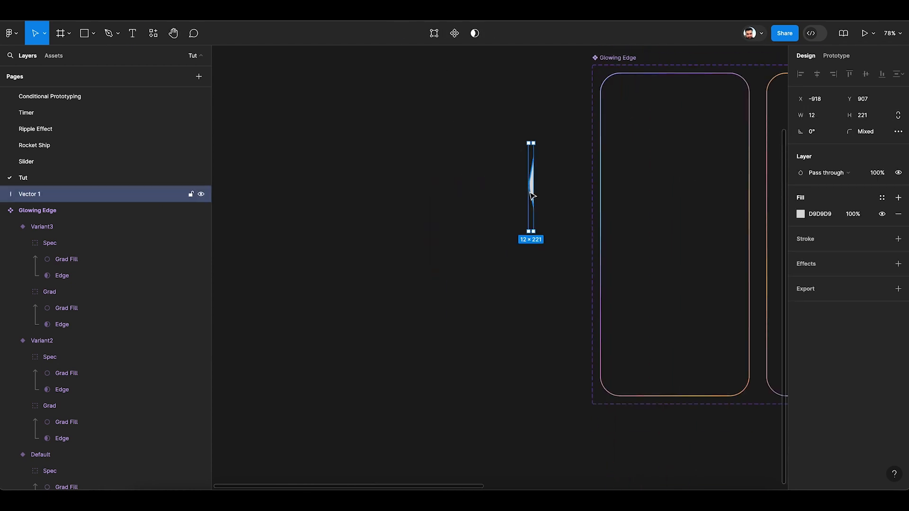
pyautogui.hotkey('ctrl', 'r')
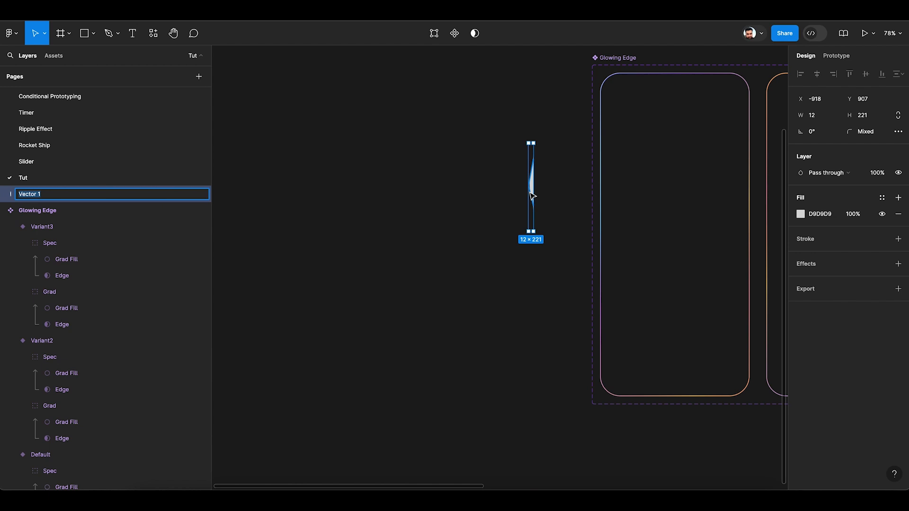
pyautogui.write('W')
pyautogui.press('Return')
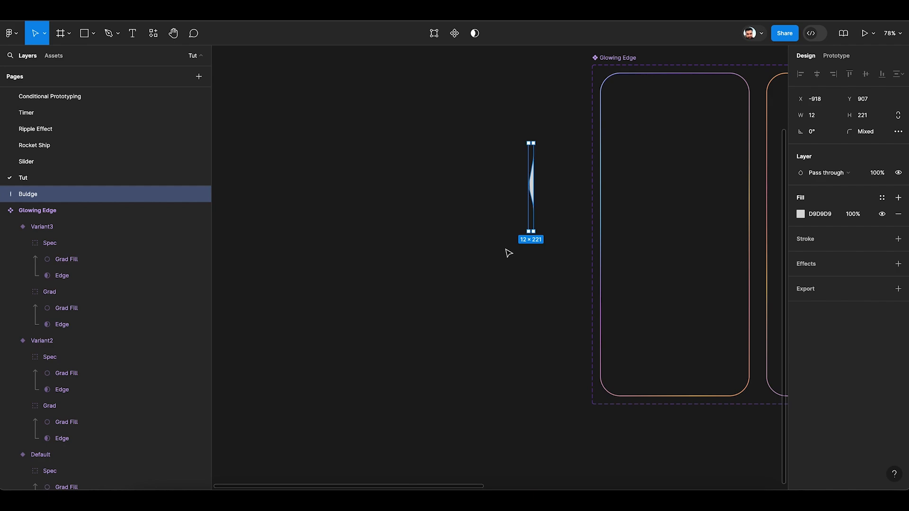
# Move the Buldge vector into the Default variant's Gard group, directly above its Edge layer, and rename it R Buldge
pyautogui.hscroll(3, 507, 248)
pyautogui.scroll(2, 507, 247)
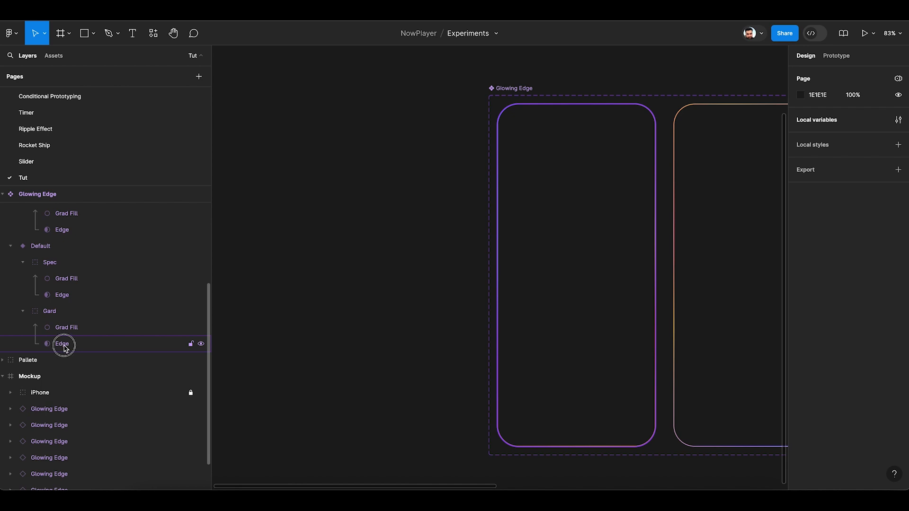
pyautogui.click(62, 345)
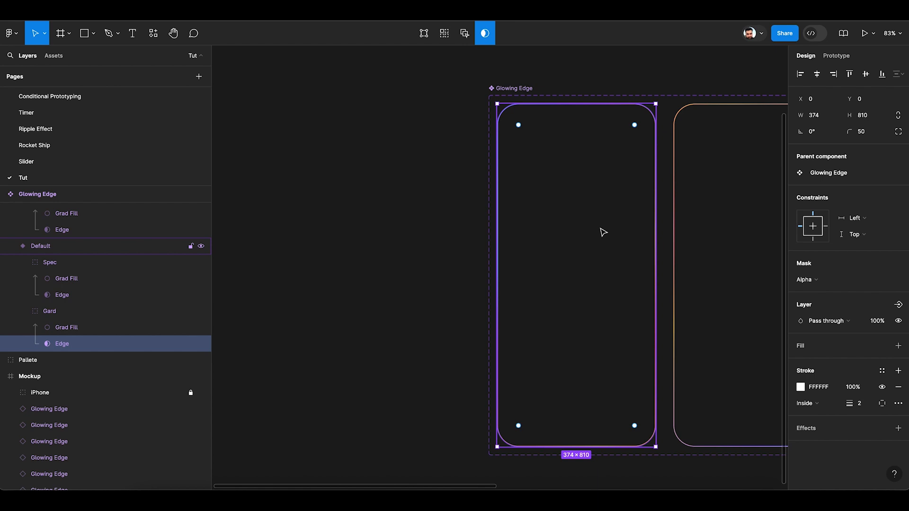
pyautogui.hotkey('ctrl', 'v')
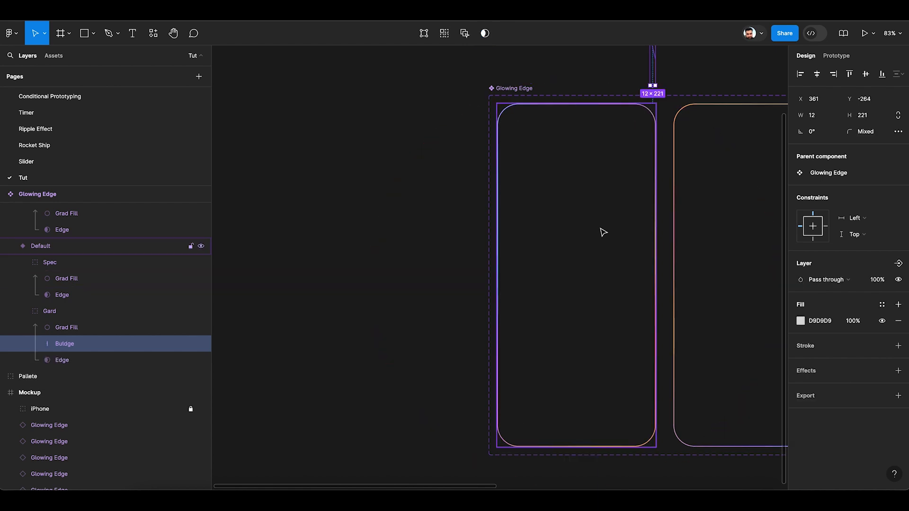
pyautogui.hscroll(1, 601, 229)
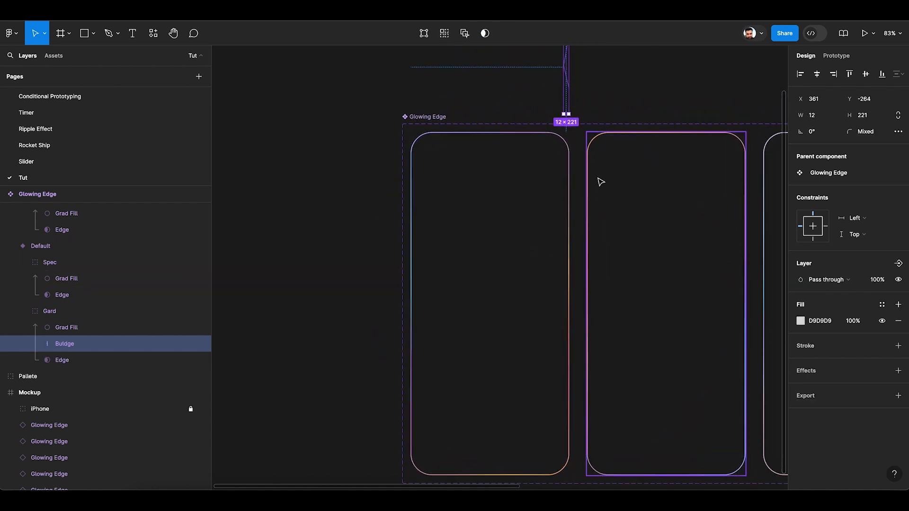
pyautogui.hotkey('ctrl', 'r')
pyautogui.press('Left')
pyautogui.write('R')
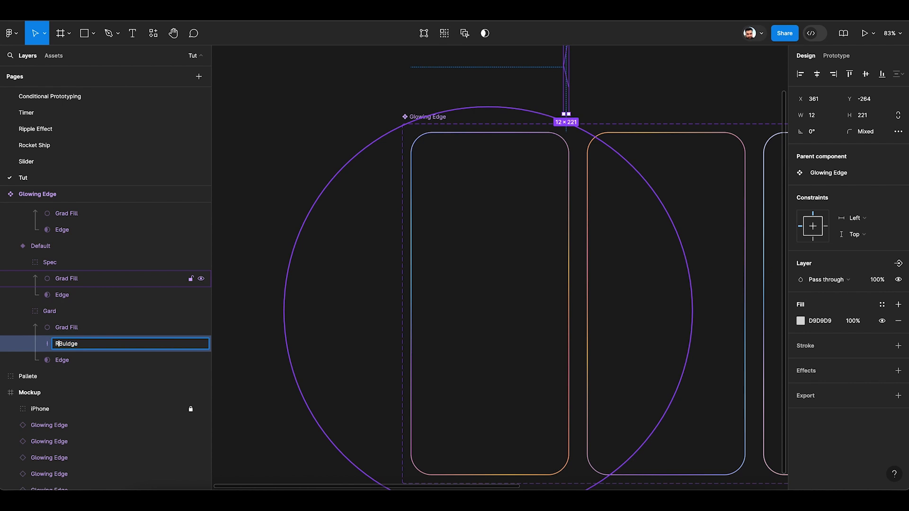
pyautogui.press('Return')
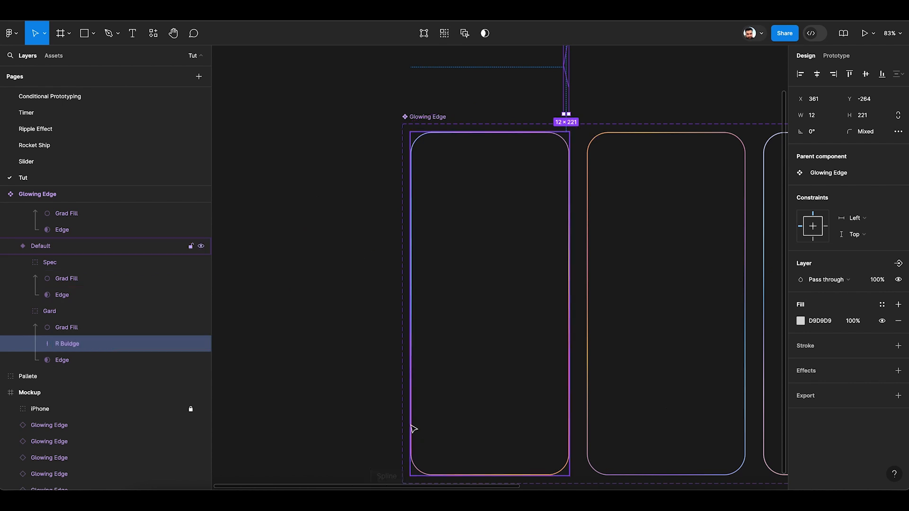
# Move R Buldge down along the Default variant's right edge to Y -74
pyautogui.scroll(-3, 422, 403)
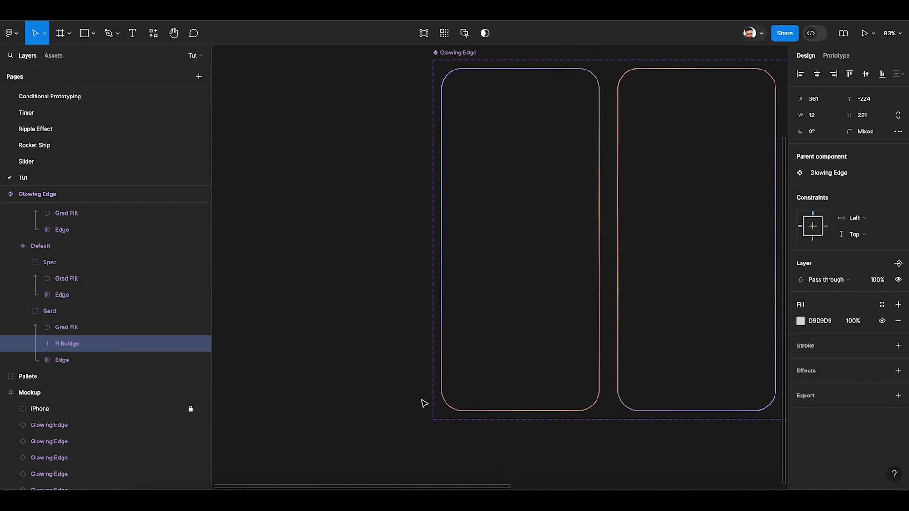
pyautogui.hotkey('shift', 'Down')
pyautogui.hotkey('shift', 'Down')
pyautogui.hotkey('shift', 'Down')
pyautogui.hotkey('shift', 'Down')
pyautogui.hotkey('shift', 'Down')
pyautogui.hotkey('shift', 'Down')
pyautogui.hotkey('shift', 'Down')
pyautogui.hotkey('shift', 'Down')
pyautogui.hotkey('shift', 'Down')
pyautogui.hotkey('shift', 'Down')
pyautogui.hotkey('shift', 'Down')
pyautogui.hotkey('shift', 'Down')
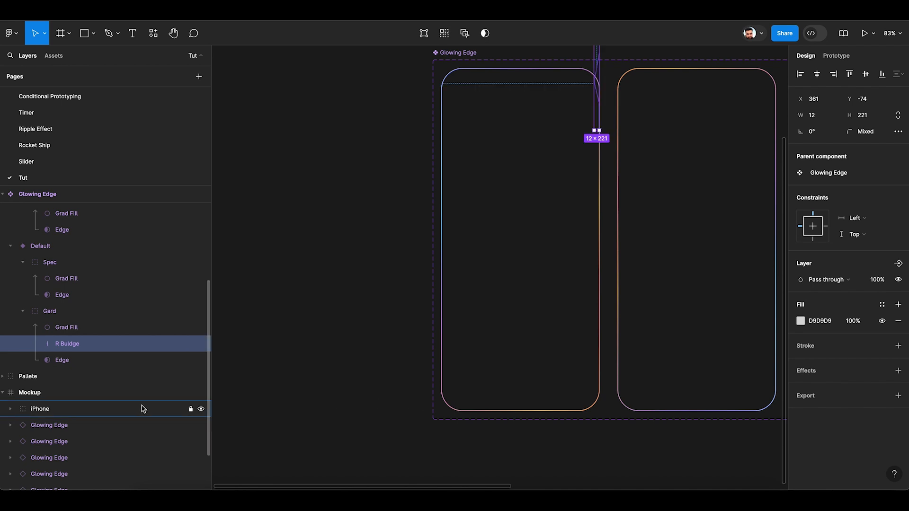
# Turn off the mask on the Gard group's Edge layer in the Default variant and hide its Grad Fill
pyautogui.click(76, 362)
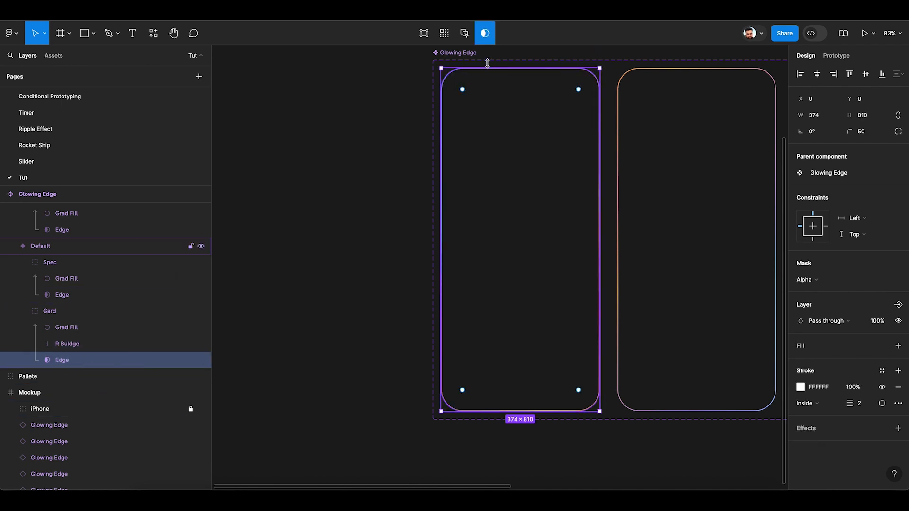
pyautogui.click(486, 34)
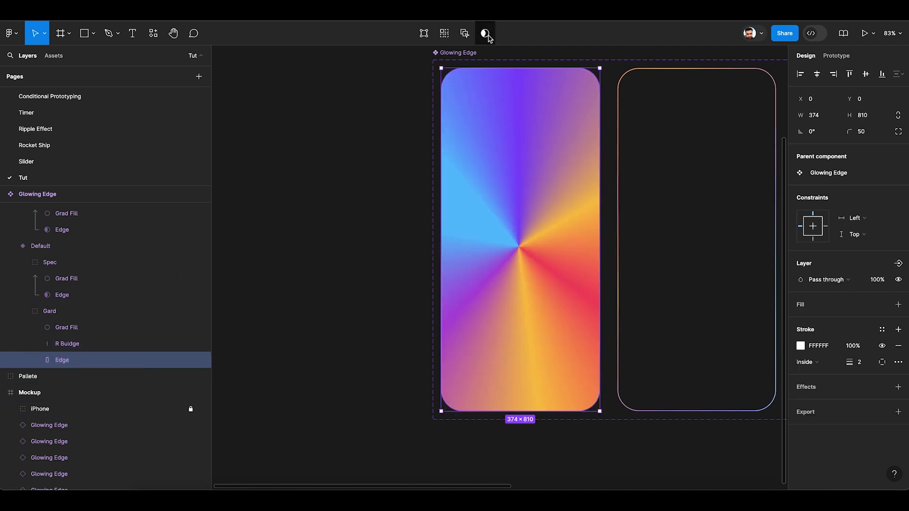
pyautogui.click(201, 329)
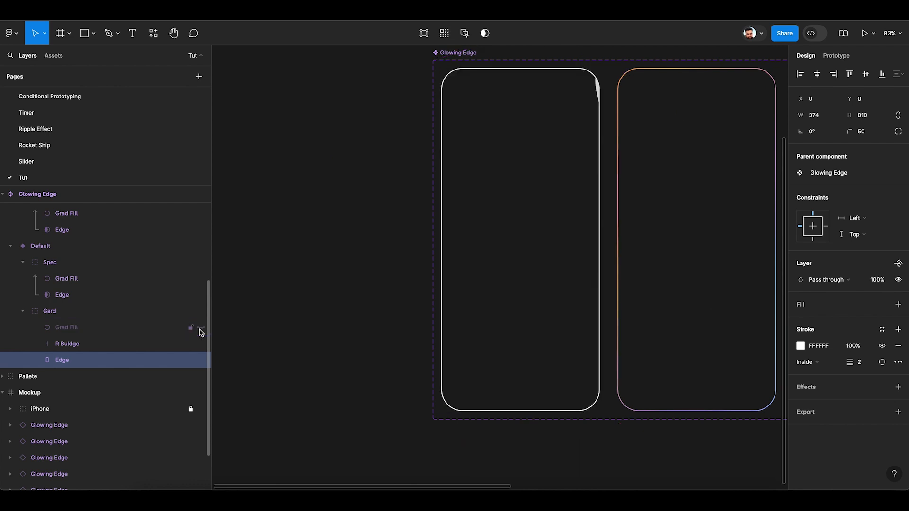
# Move R Buldge further down the right edge of the Default variant to Y 6
pyautogui.click(74, 348)
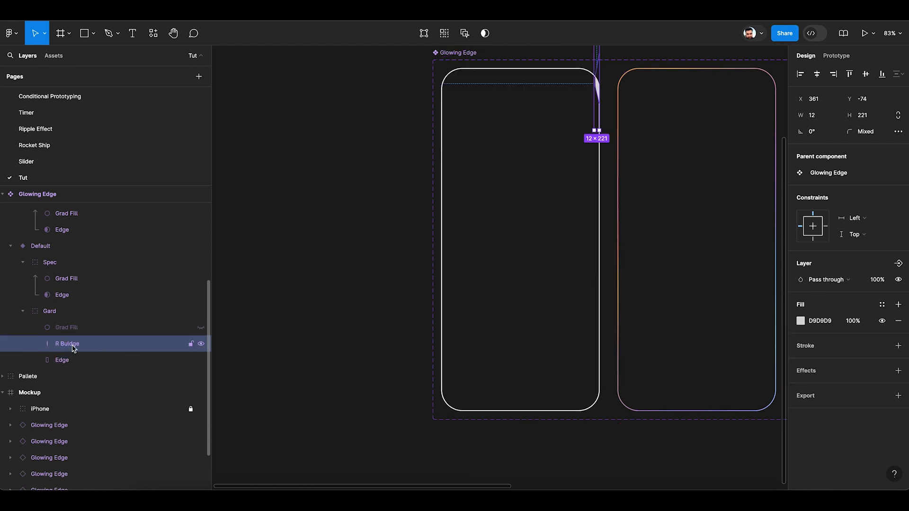
pyautogui.hotkey('shift', 'Down')
pyautogui.hotkey('shift', 'Down')
pyautogui.hotkey('shift', 'Down')
pyautogui.hotkey('shift', 'Down')
pyautogui.hotkey('shift', 'Down')
pyautogui.hotkey('shift', 'Down')
pyautogui.hotkey('shift', 'Down')
pyautogui.hotkey('shift', 'Down')
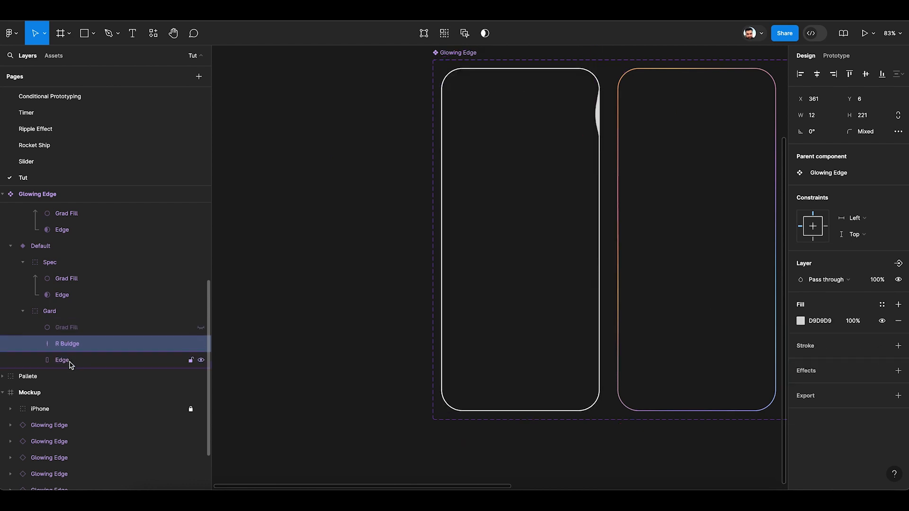
# Duplicate R Buldge, shift the copy left to X 271 and rotate it 180°
pyautogui.click(70, 364)
pyautogui.click(68, 347)
pyautogui.hotkey('ctrl', 'd')
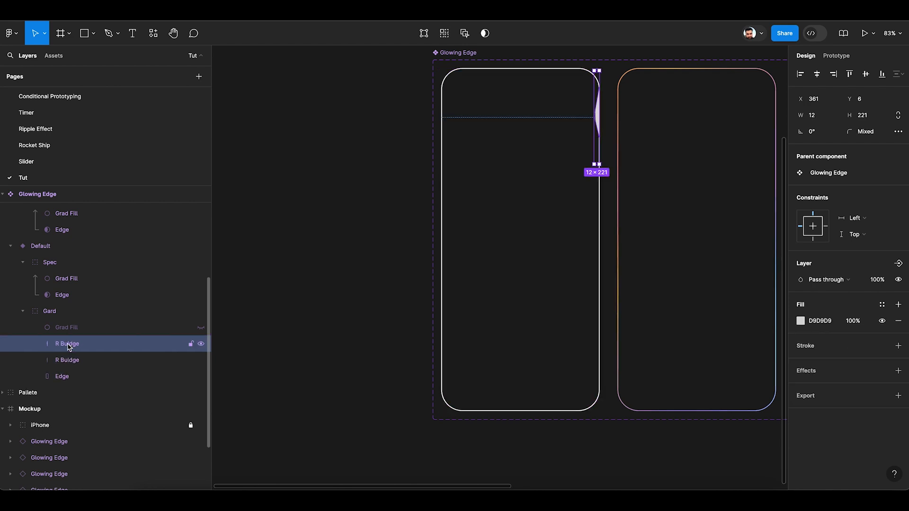
pyautogui.hotkey('shift', 'Left')
pyautogui.hotkey('shift', 'Left')
pyautogui.hotkey('shift', 'Left')
pyautogui.hotkey('shift', 'Left')
pyautogui.hotkey('shift', 'Left')
pyautogui.hotkey('shift', 'Left')
pyautogui.hotkey('shift', 'Left')
pyautogui.hotkey('shift', 'Left')
pyautogui.hotkey('shift', 'Left')
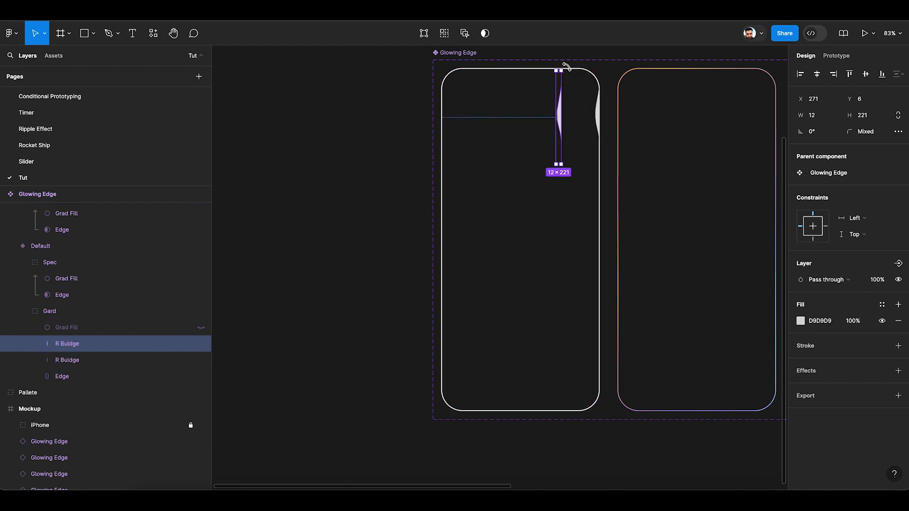
pyautogui.moveTo(566, 66); pyautogui.dragTo(554, 147)
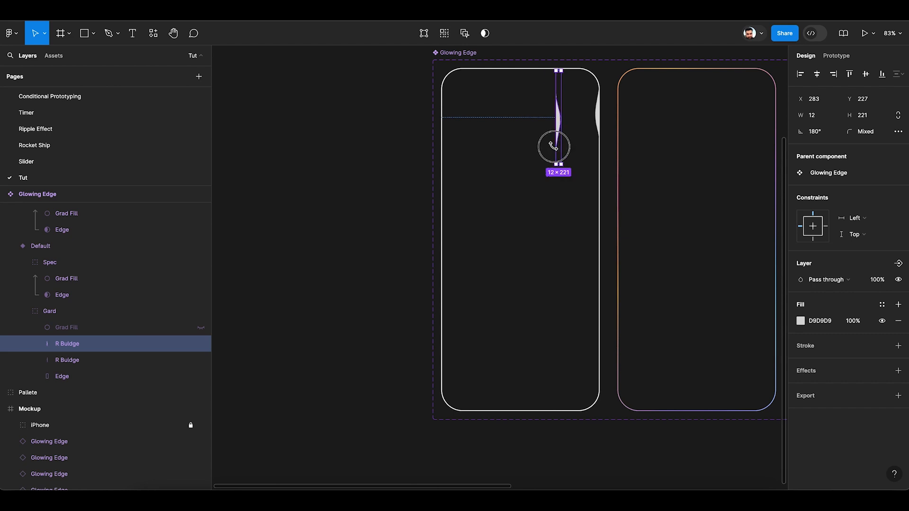
# Rename the rotated bulge copy as L Buldge
pyautogui.hotkey('ctrl', 'r')
pyautogui.press('Left')
pyautogui.press('Delete')
pyautogui.write('L')
pyautogui.press('Return')
# Align L Buldge to the left and bottom edges of the Default variant
pyautogui.click(802, 75)
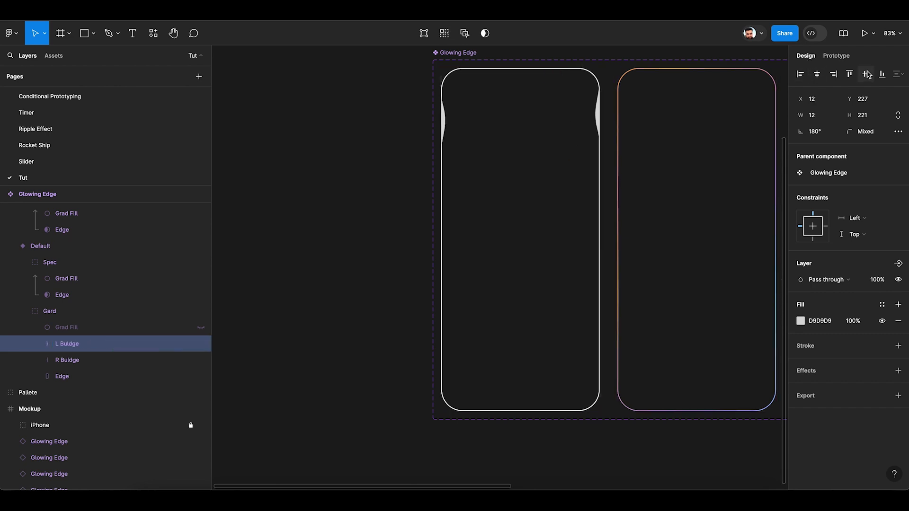
pyautogui.click(883, 74)
pyautogui.scroll(-1, 470, 369)
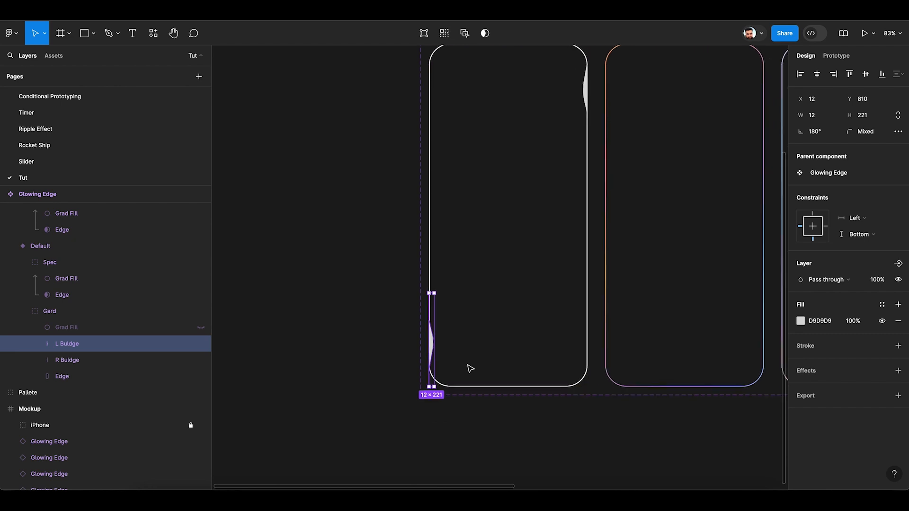
pyautogui.scroll(1, 470, 369)
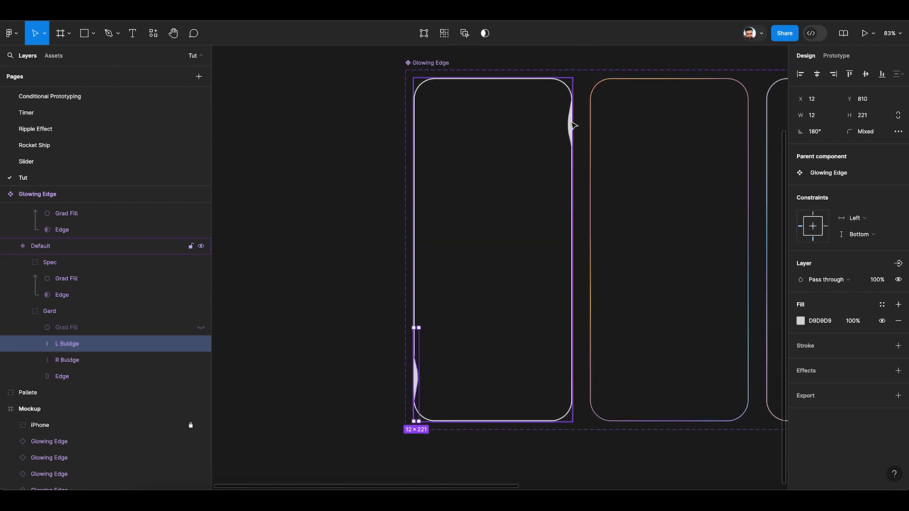
# Wrap L Buldge, R Buldge and Edge of the Default variant in a frame and rename it Mask
pyautogui.keyDown('shift'); pyautogui.click(78, 377); pyautogui.keyUp('shift')
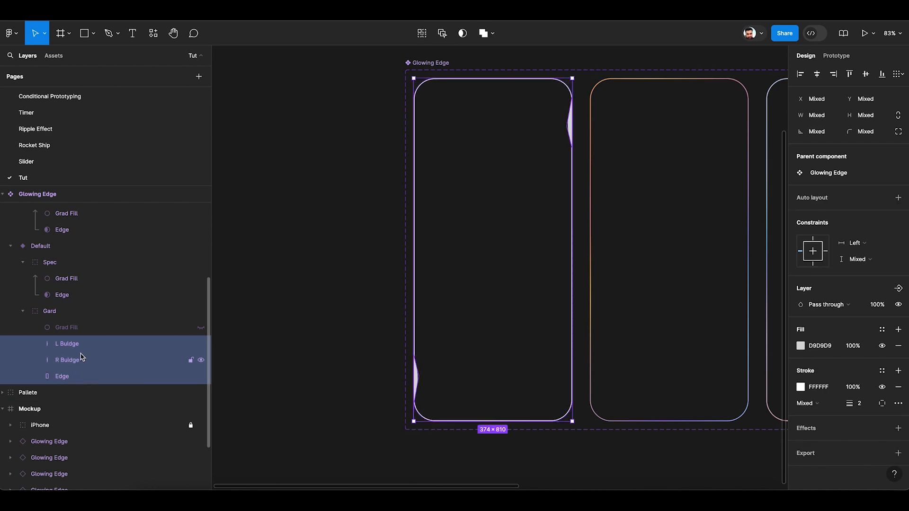
pyautogui.hotkey('ctrl', 'alt', 'g')
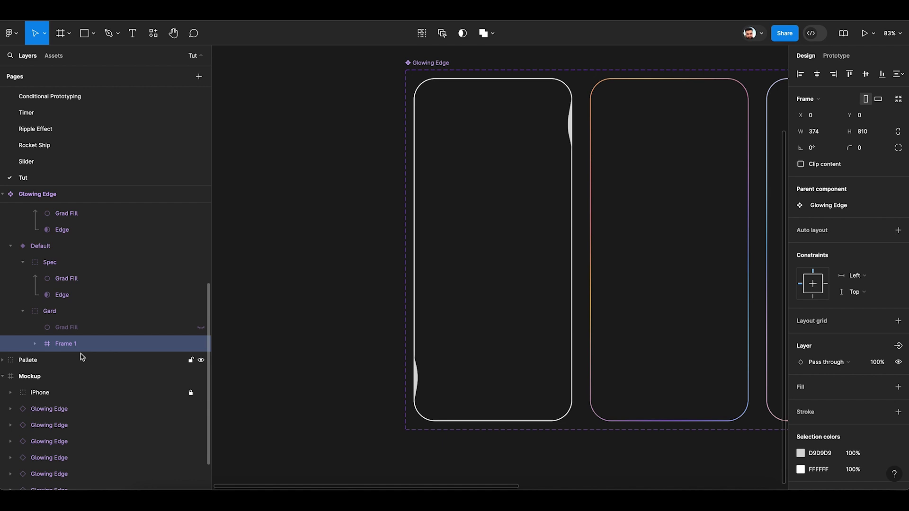
pyautogui.doubleClick(66, 344)
pyautogui.write('Mas')
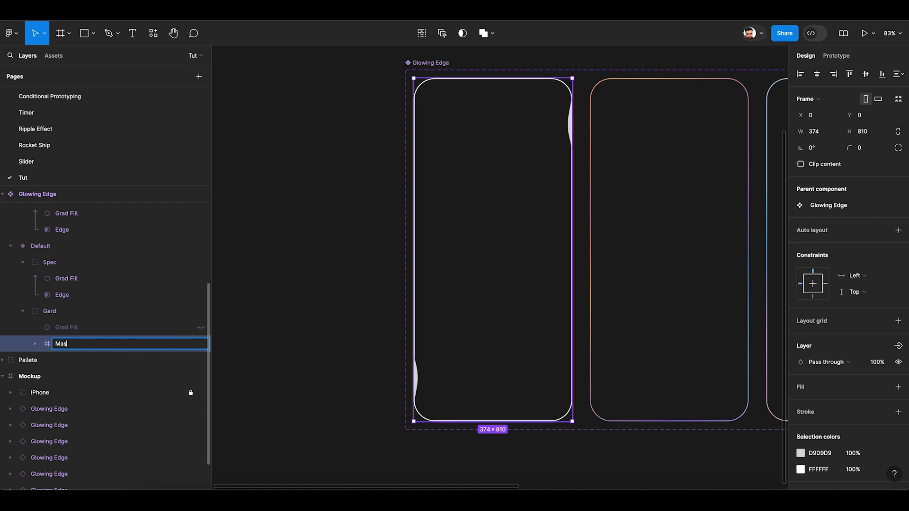
pyautogui.write('k')
pyautogui.press('Return')
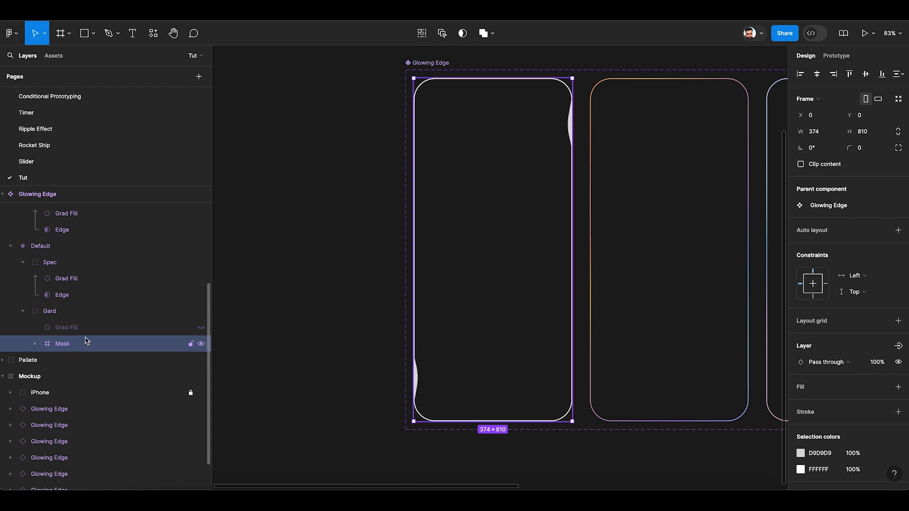
# Show the hidden Grad Fill in the Default variant's Gard group and use the Mask frame as its mask
pyautogui.click(200, 329)
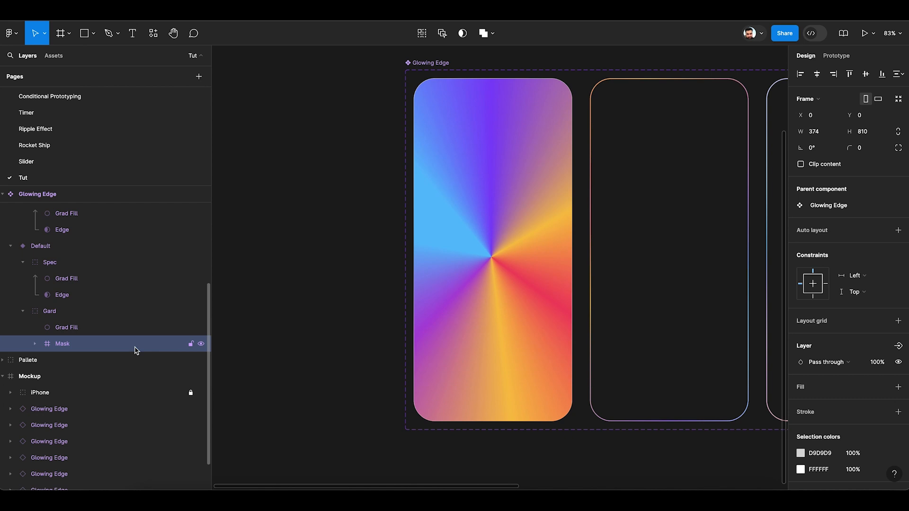
pyautogui.click(464, 37)
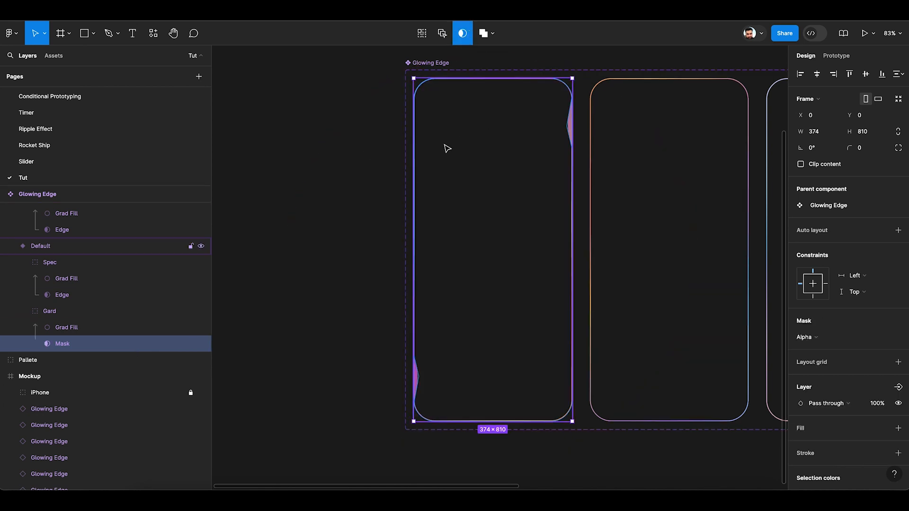
# Move L Buldge inside the Default variant's Mask straight down until it lies beyond the variant's bottom edge
pyautogui.click(35, 344)
pyautogui.click(96, 366)
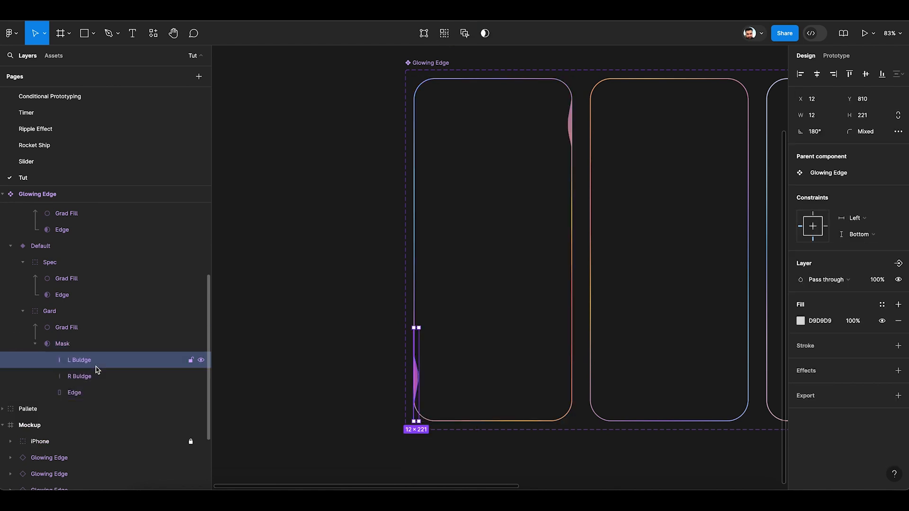
pyautogui.moveTo(421, 385); pyautogui.dragTo(437, 366)
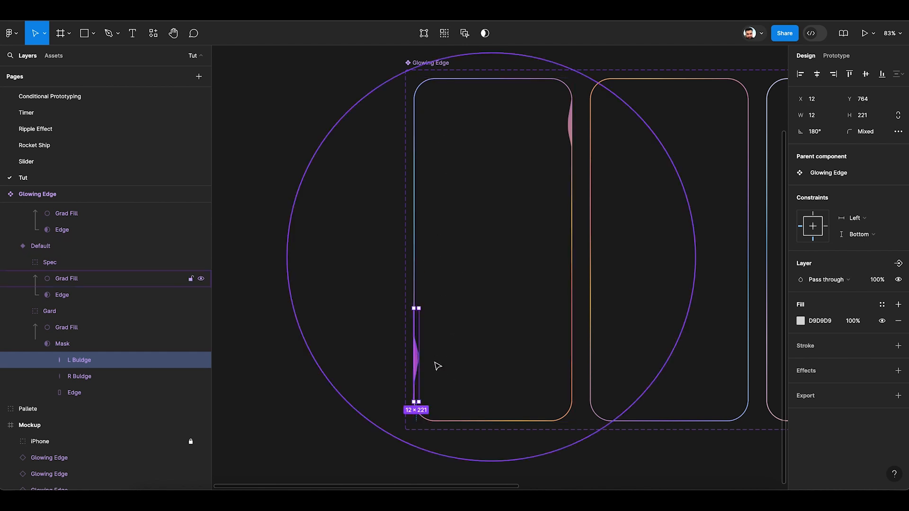
pyautogui.press('super+z')
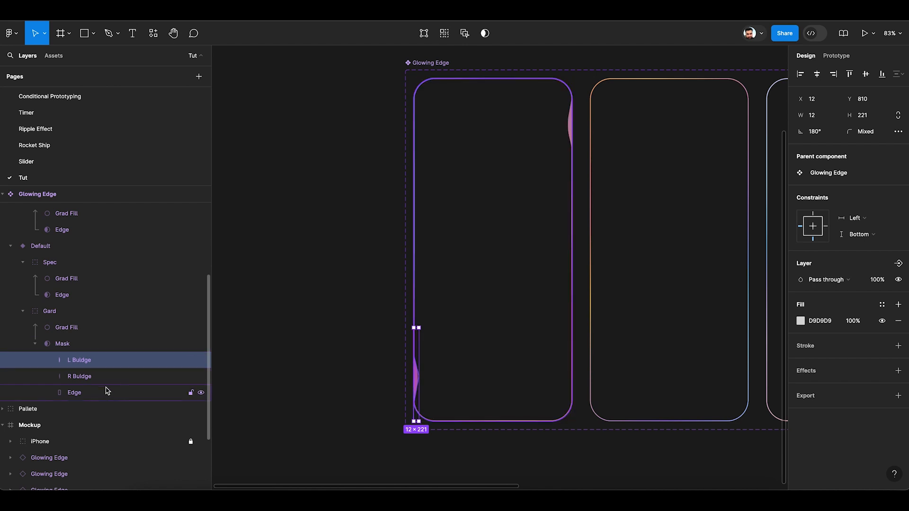
pyautogui.scroll(-3, 331, 306)
pyautogui.hotkey('shift', 'Down')
pyautogui.hotkey('shift', 'Down')
pyautogui.hotkey('shift', 'Down')
pyautogui.hotkey('shift', 'Down')
pyautogui.hotkey('shift', 'Down')
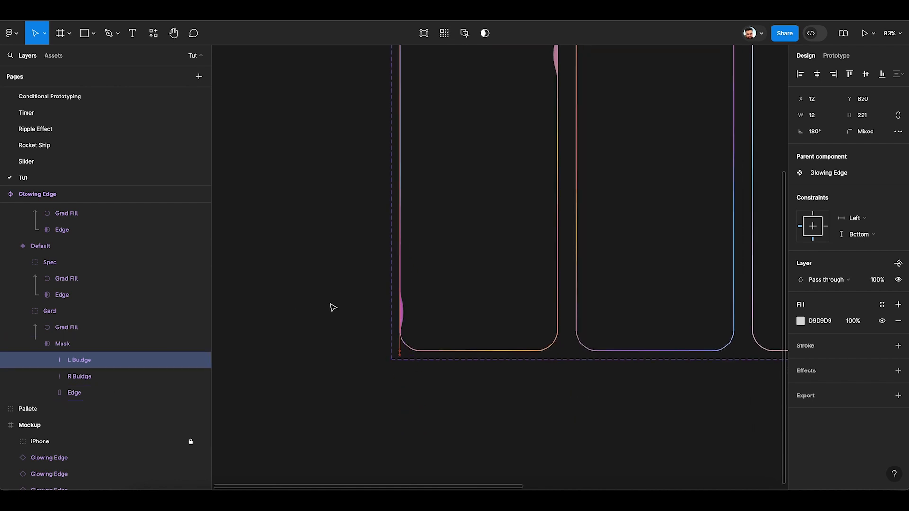
pyautogui.hotkey('shift', 'Down')
pyautogui.hotkey('shift', 'Down')
pyautogui.hotkey('shift', 'Down')
pyautogui.hotkey('shift', 'Down')
pyautogui.hotkey('shift', 'Down')
# Move R Buldge in the Default variant's Mask straight up beyond the top edge to Y -164
pyautogui.click(112, 382)
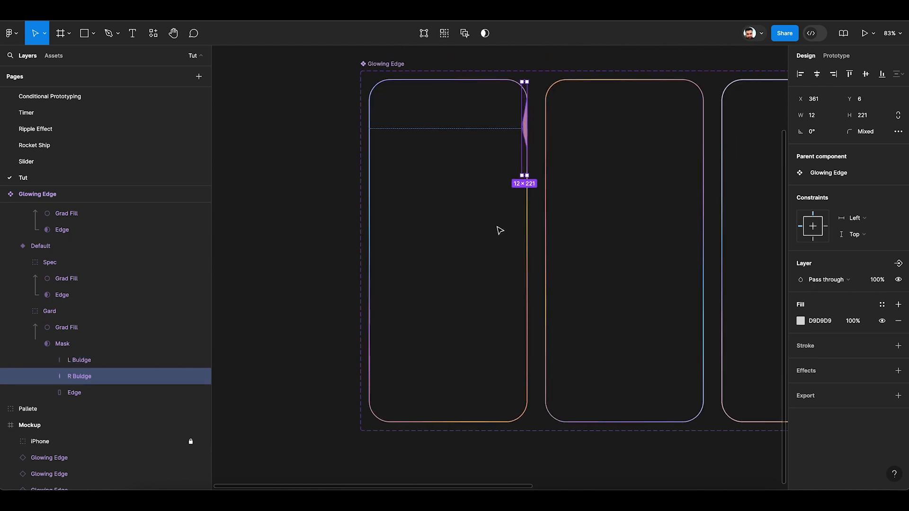
pyautogui.hotkey('shift', 'Up')
pyautogui.hotkey('shift', 'Up')
pyautogui.hotkey('shift', 'Up')
pyautogui.hotkey('shift', 'Up')
pyautogui.hotkey('shift', 'Up')
pyautogui.hotkey('shift', 'Up')
pyautogui.hotkey('shift', 'Up')
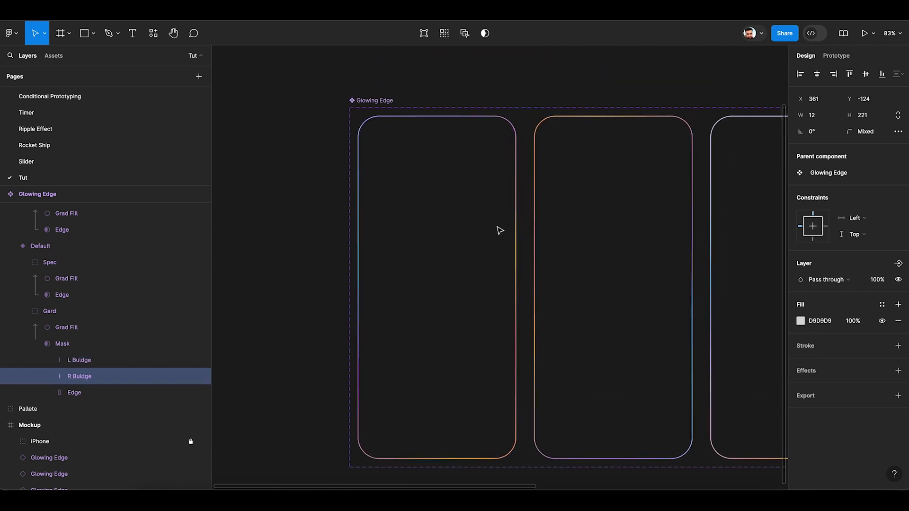
pyautogui.hotkey('shift', 'Up')
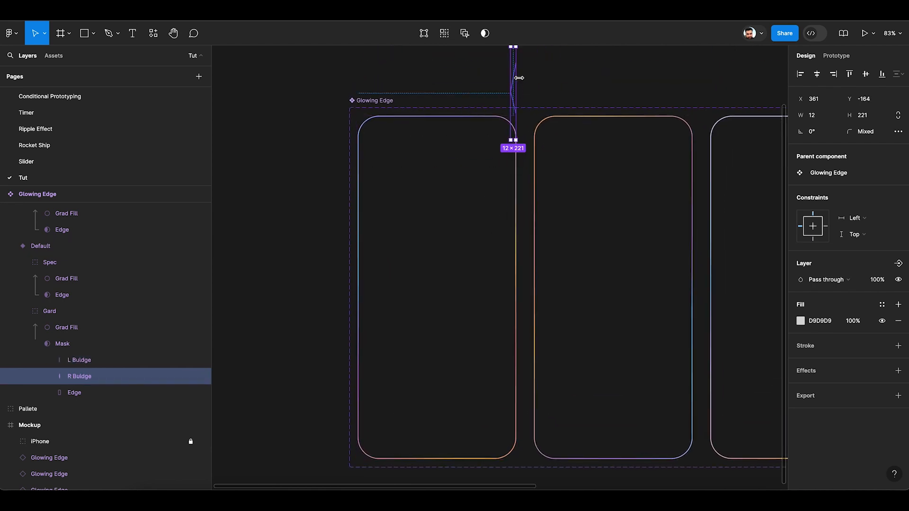
pyautogui.click(545, 78)
# Copy the Default variant's Mask and replace the Edge mask in Variant2's Grad group with it
pyautogui.click(466, 168)
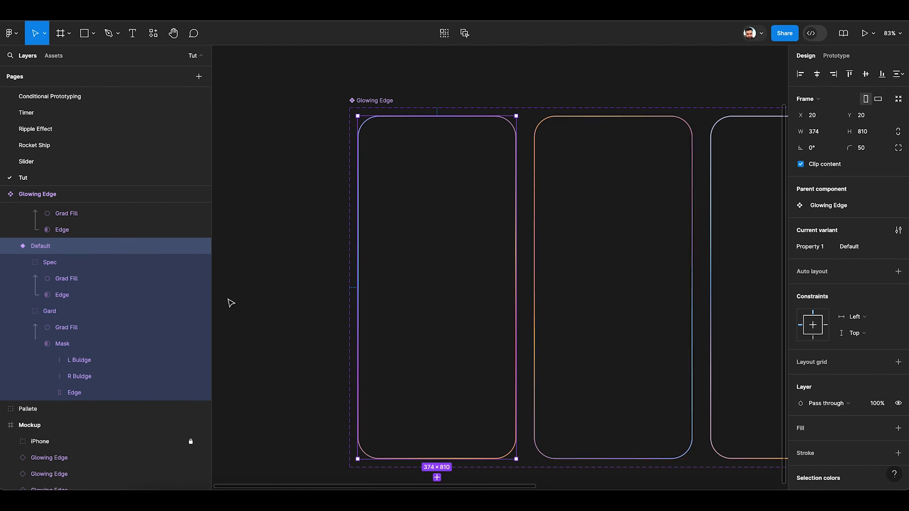
pyautogui.click(84, 351)
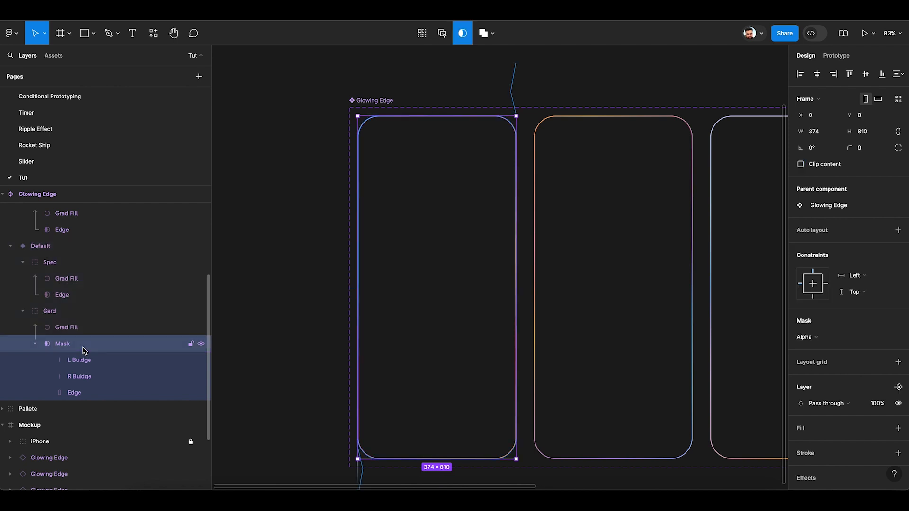
pyautogui.scroll(-3, 301, 258)
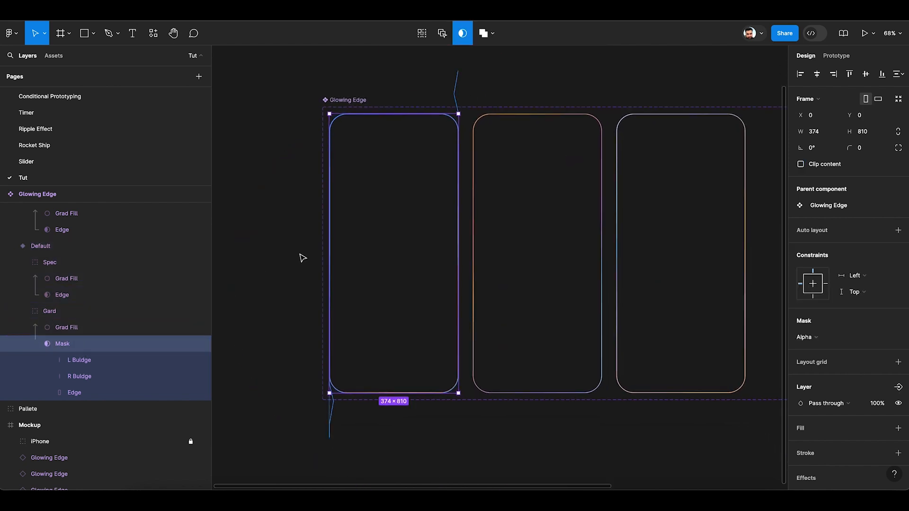
pyautogui.hscroll(2, 300, 258)
pyautogui.scroll(1, 301, 258)
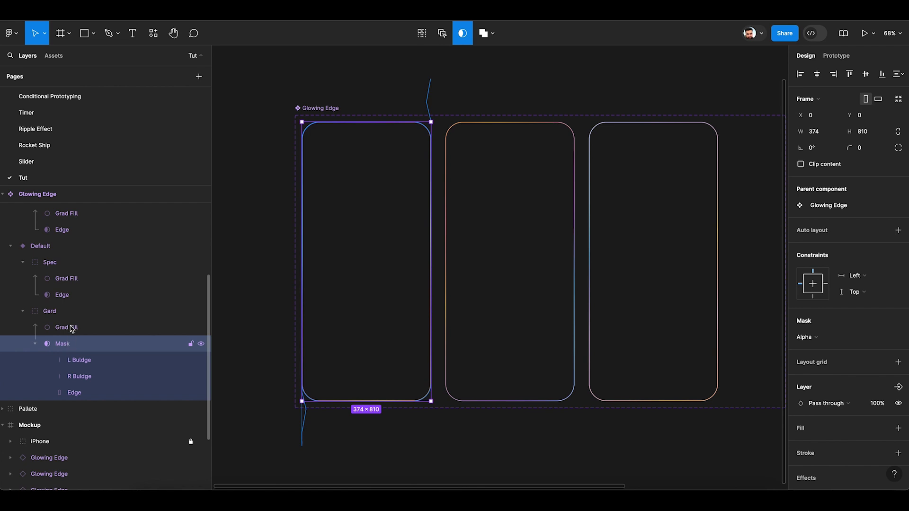
pyautogui.click(491, 280)
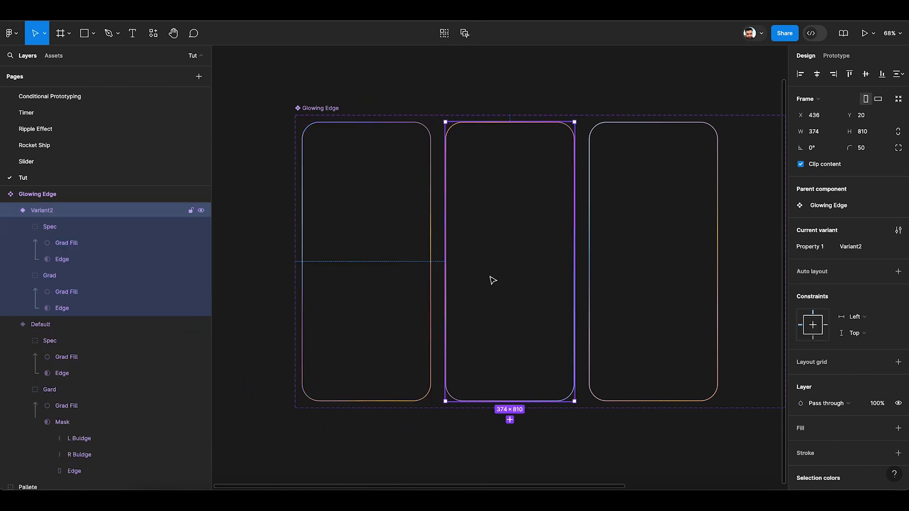
pyautogui.click(62, 308)
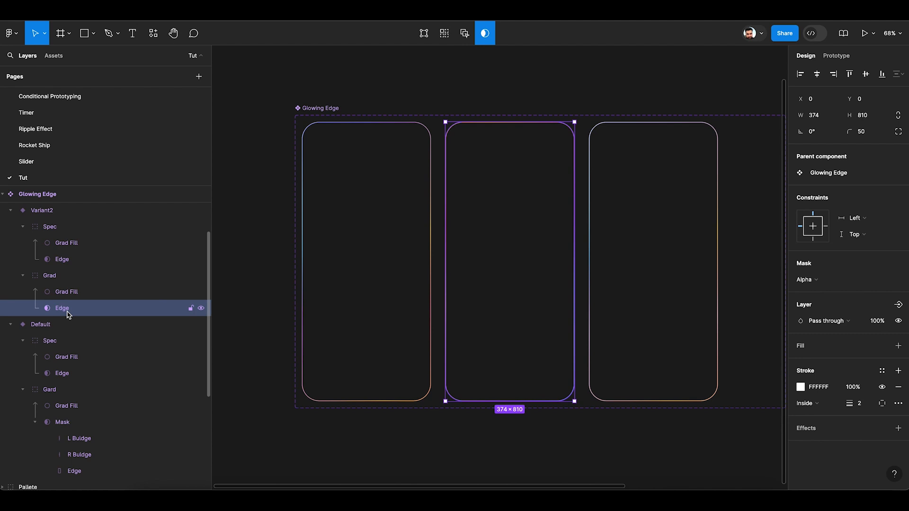
pyautogui.hotkey('ctrl', 'alt', 'g')
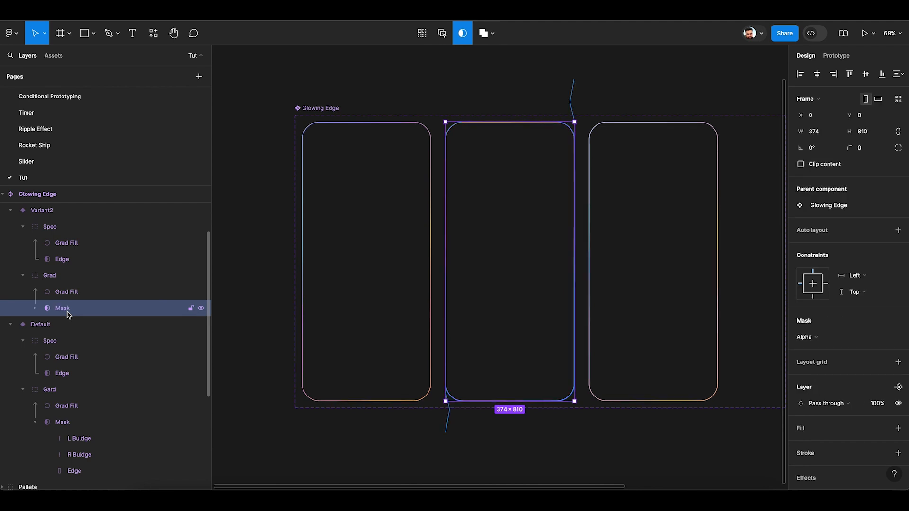
# Replace the Edge mask in Variant3's Grad group with the copied Mask
pyautogui.click(633, 223)
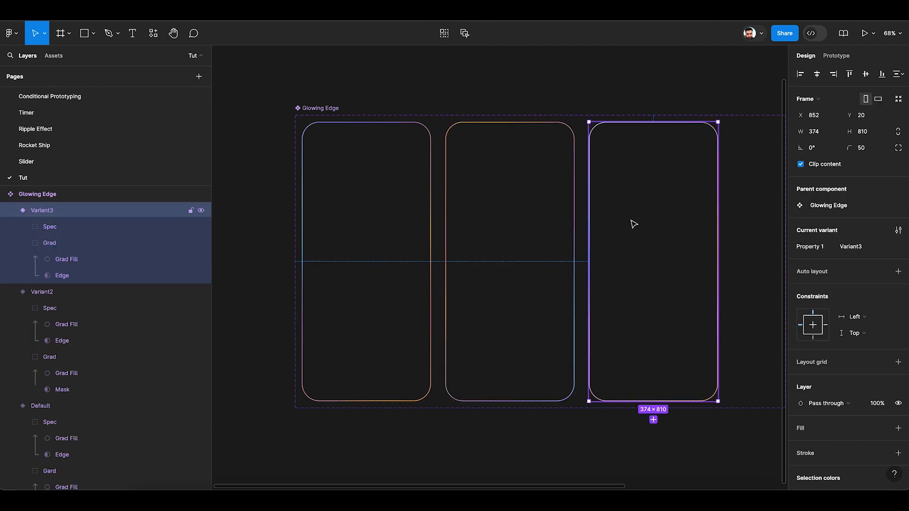
pyautogui.click(65, 279)
pyautogui.hotkey('ctrl', 'shift', 'r')
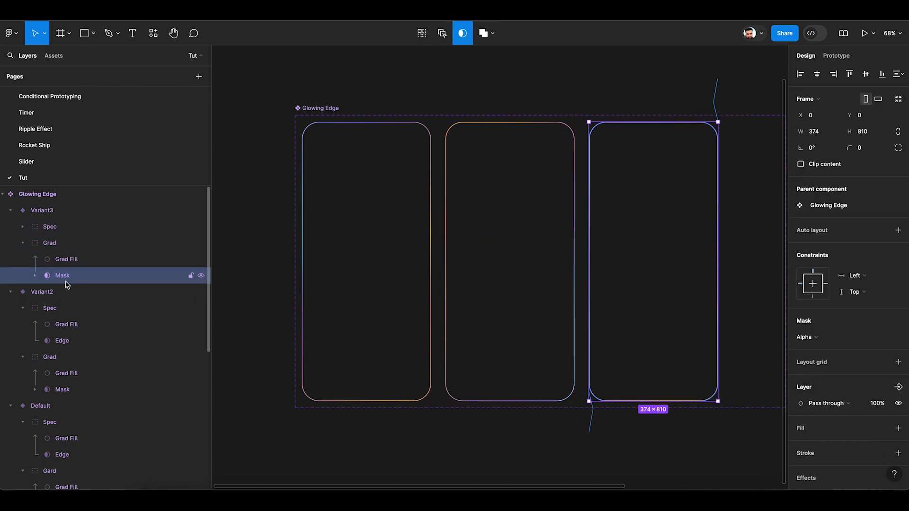
pyautogui.click(408, 300)
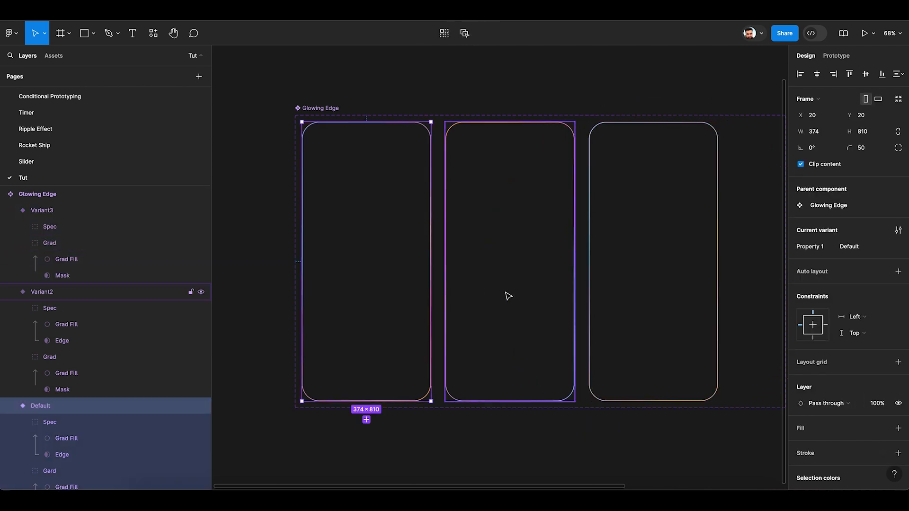
pyautogui.click(507, 297)
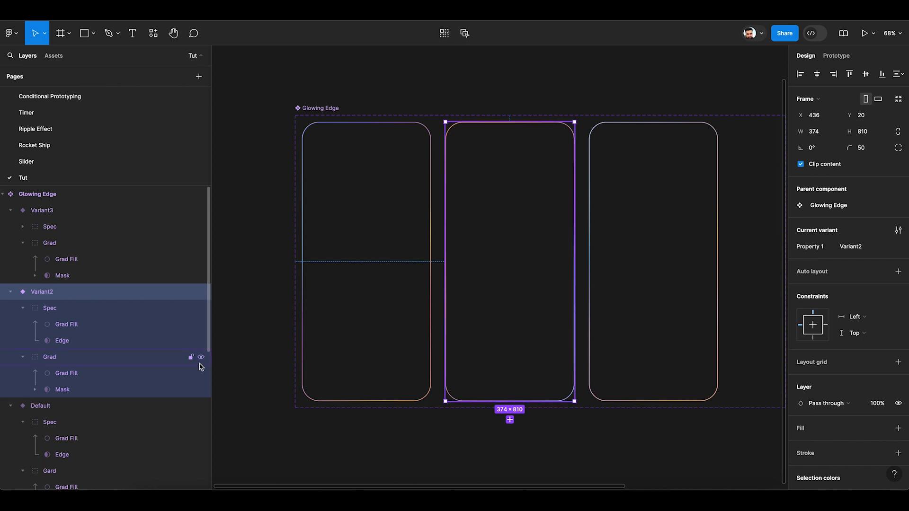
pyautogui.click(315, 323)
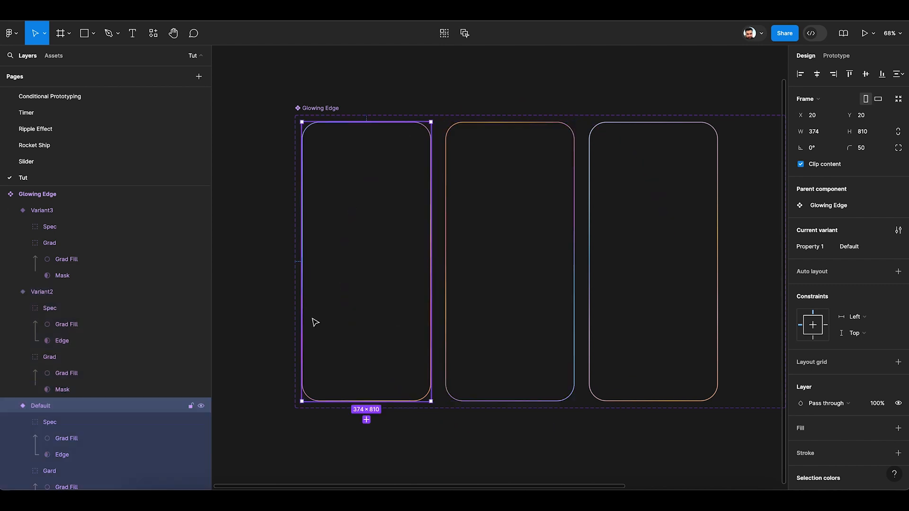
pyautogui.scroll(-4, 122, 406)
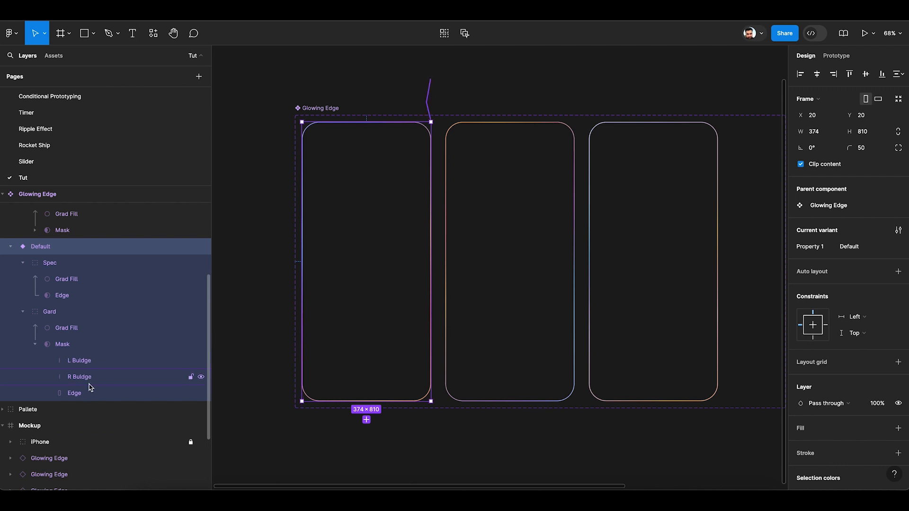
# Move R Buldge in Variant2's Mask down the right side to Y 799, beyond the variant's bottom edge
pyautogui.click(497, 288)
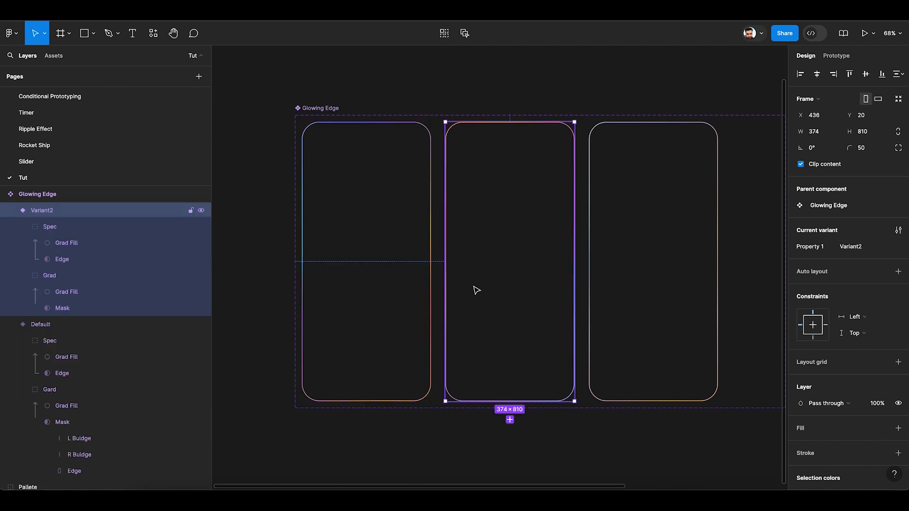
pyautogui.click(35, 308)
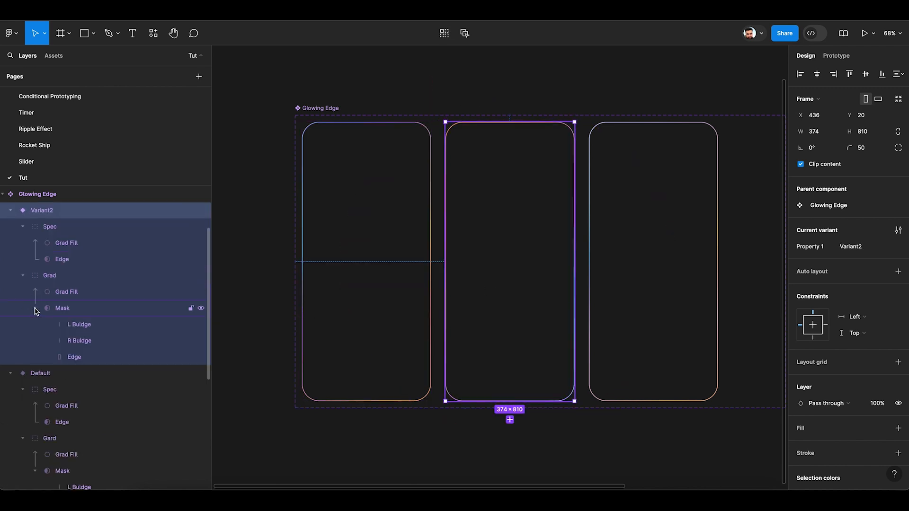
pyautogui.click(81, 341)
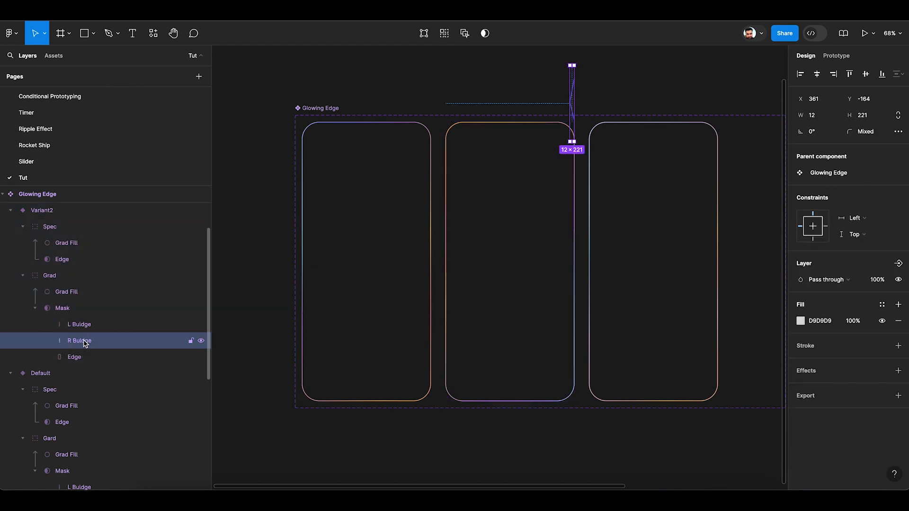
pyautogui.scroll(-2, 495, 244)
pyautogui.scroll(-3, 496, 244)
pyautogui.hotkey('shift', 'Down')
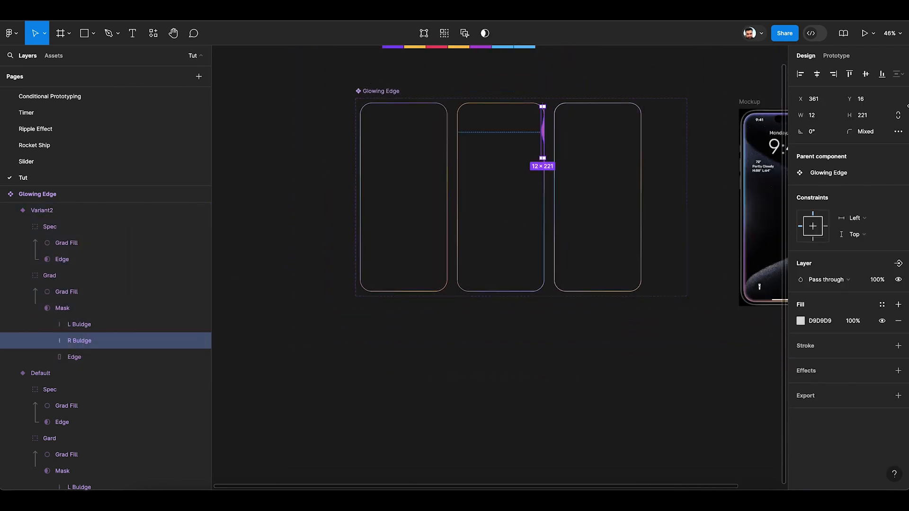
pyautogui.click(882, 74)
pyautogui.hotkey('shift', 'Down')
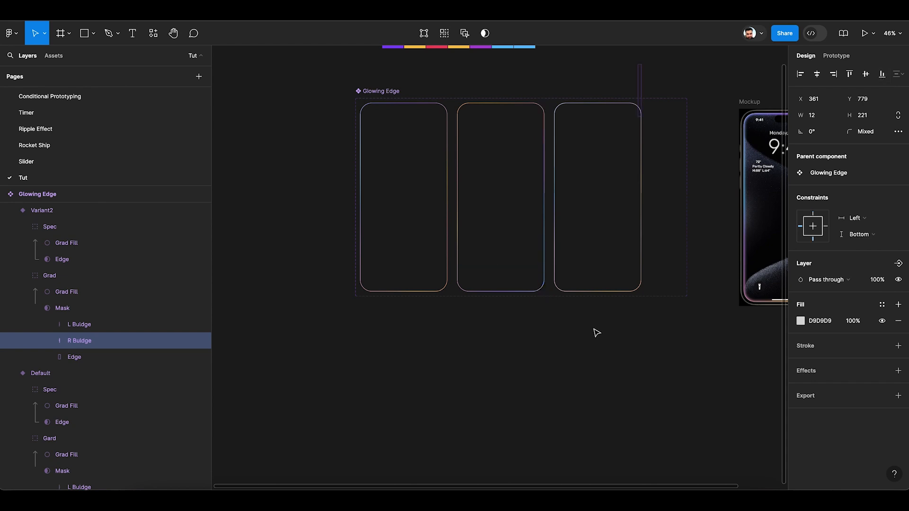
pyautogui.scroll(5, 554, 339)
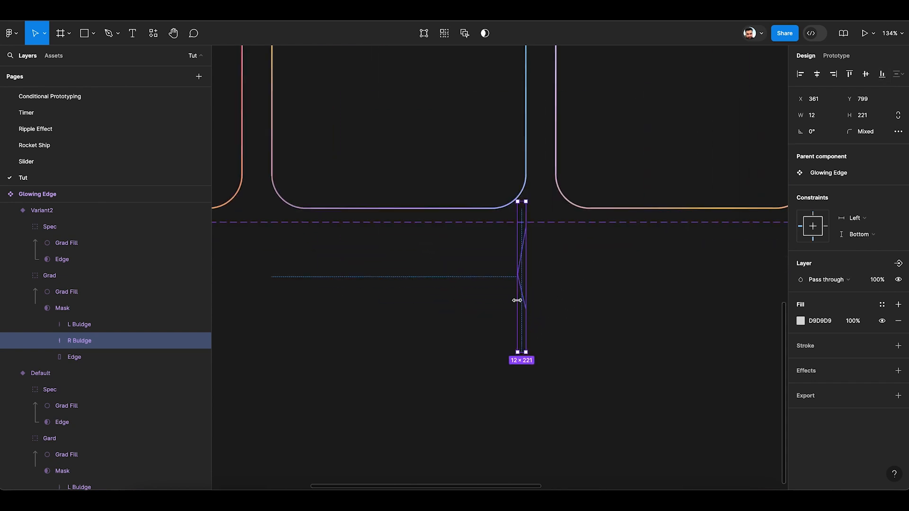
# Enlarge Variant2's R Buldge to 20 × 307, widening it to the left and lengthening it downward
pyautogui.moveTo(517, 301); pyautogui.dragTo(512, 301)
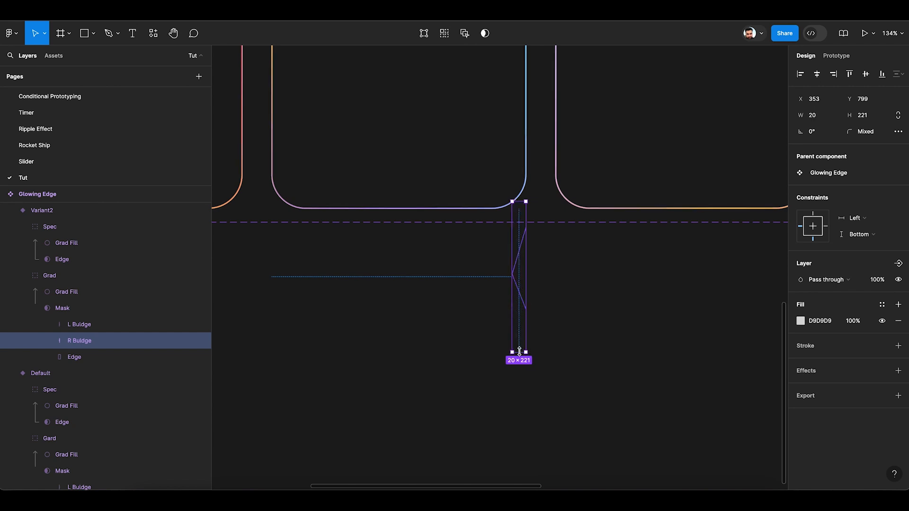
pyautogui.moveTo(520, 351); pyautogui.dragTo(522, 411)
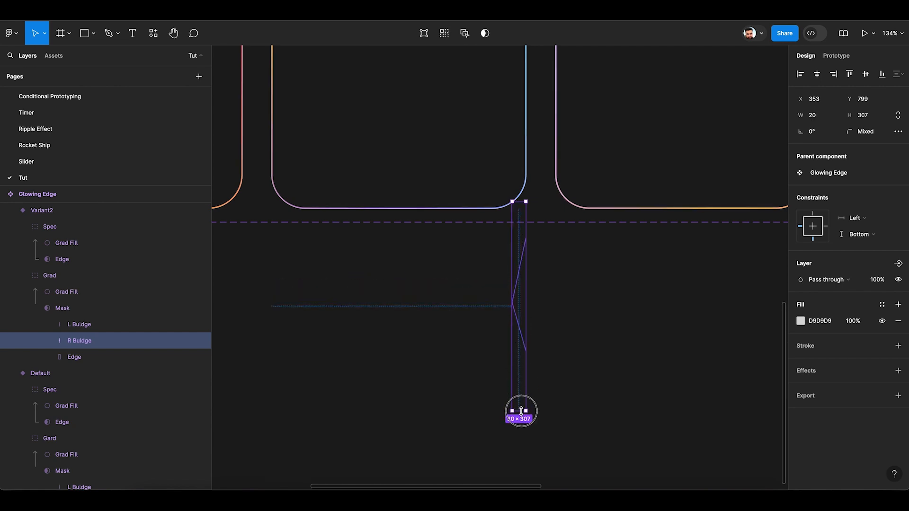
pyautogui.keyDown('ctrl'); pyautogui.scroll(-3, 571, 362); pyautogui.keyUp('ctrl')
pyautogui.click(570, 362)
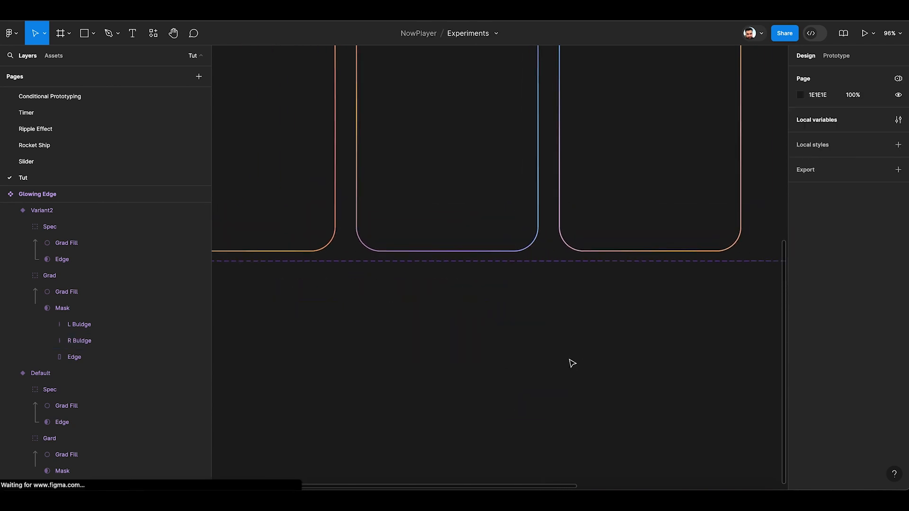
# Copy Variant2's enlarged R Buldge into Variant3's Mask and place it directly below L Buldge in the layer order
pyautogui.click(81, 341)
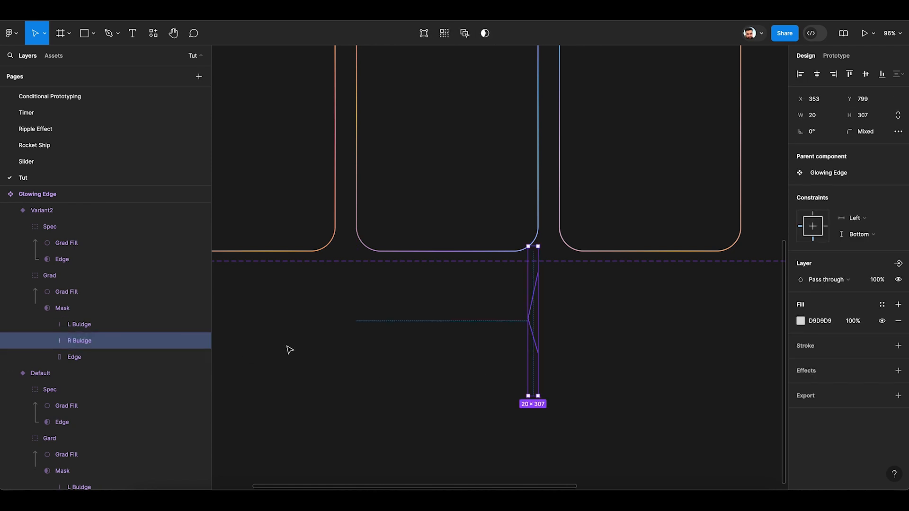
pyautogui.scroll(-3, 290, 350)
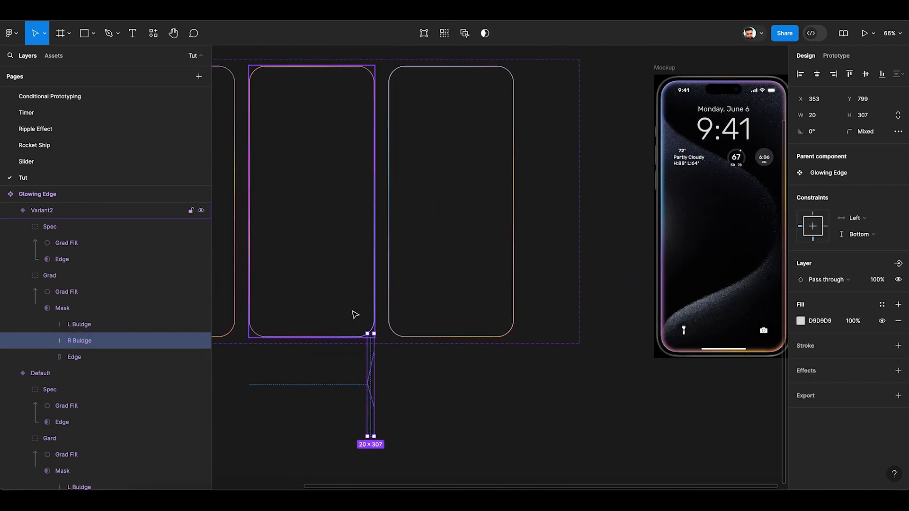
pyautogui.click(448, 279)
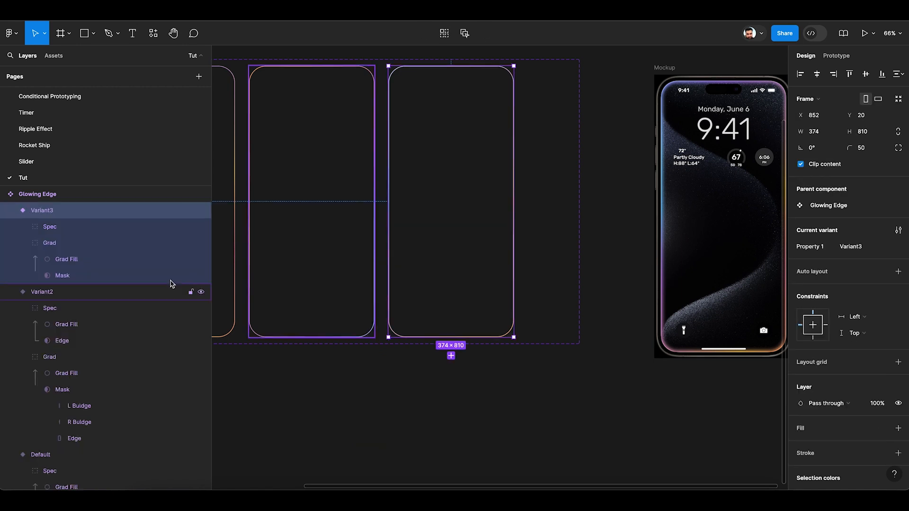
pyautogui.click(36, 276)
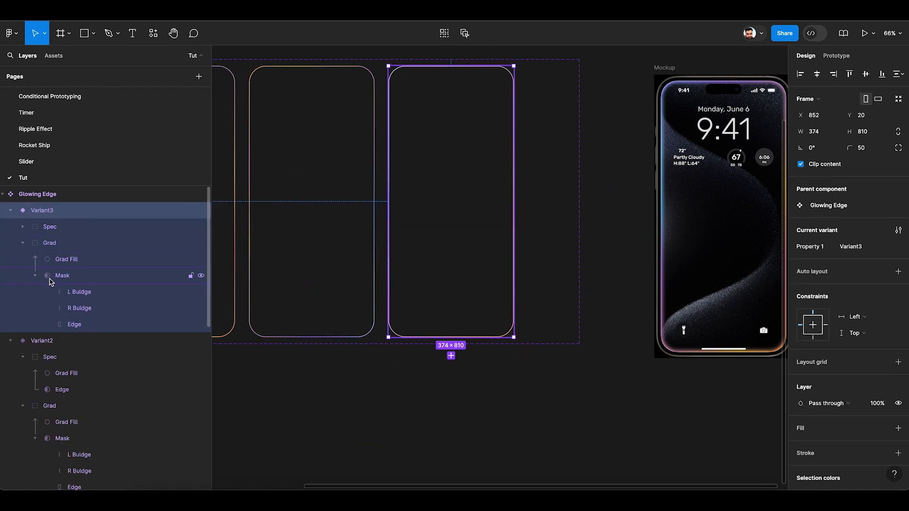
pyautogui.click(64, 280)
pyautogui.hotkey('ctrl', 'v')
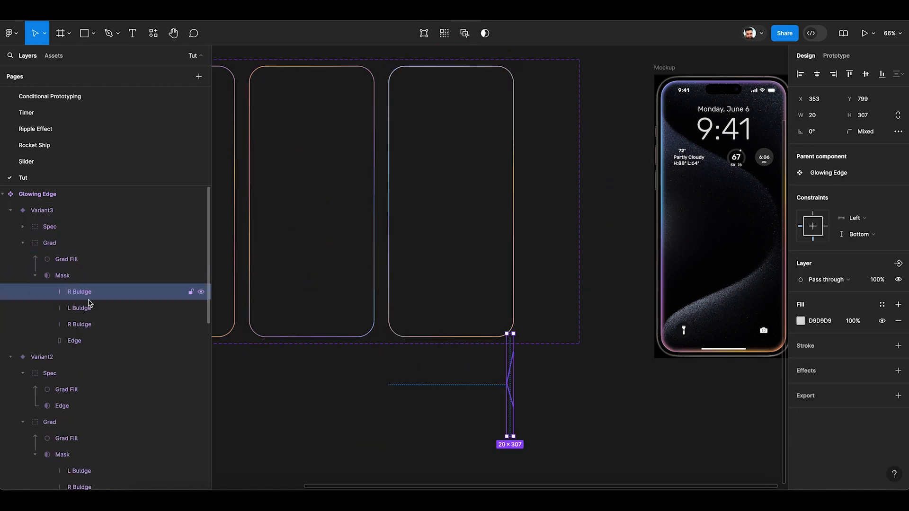
pyautogui.moveTo(86, 294); pyautogui.dragTo(86, 323)
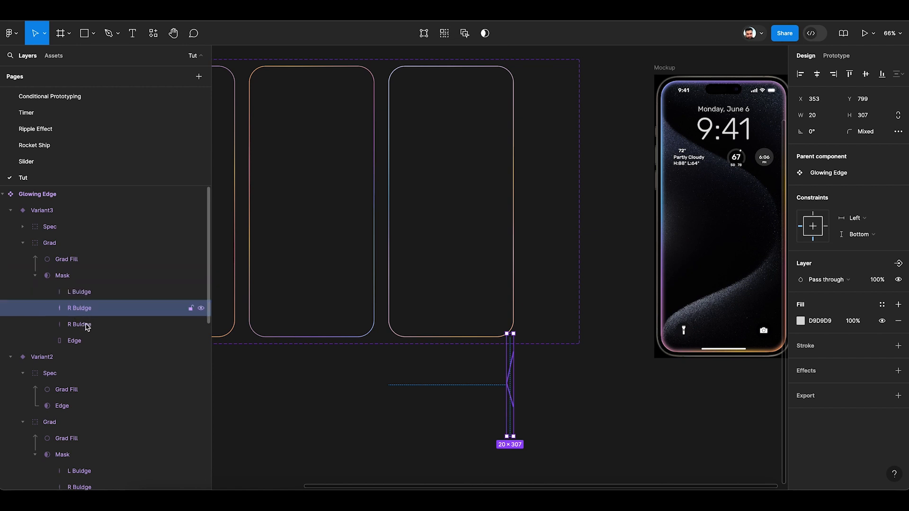
# Delete the old 12 × 221 R Buldge from Variant3's Mask
pyautogui.click(87, 327)
pyautogui.scroll(-5, 404, 264)
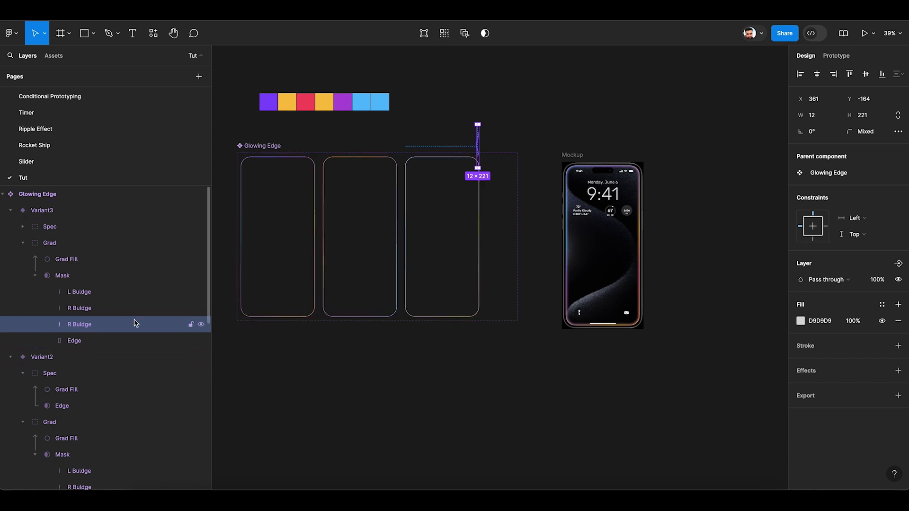
pyautogui.press('Delete')
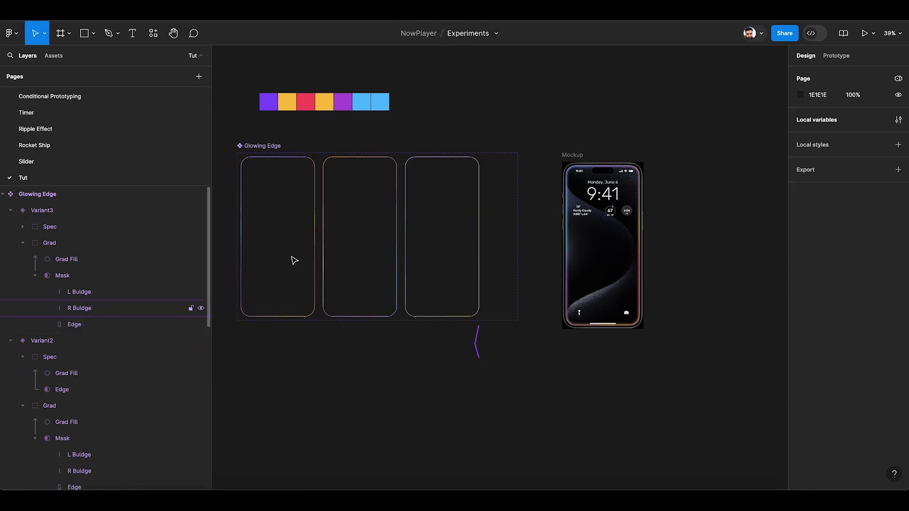
# Preview the mockup prototype to check the travelling edge glow, and return to the design
pyautogui.hscroll(-2, 387, 252)
pyautogui.scroll(1, 387, 253)
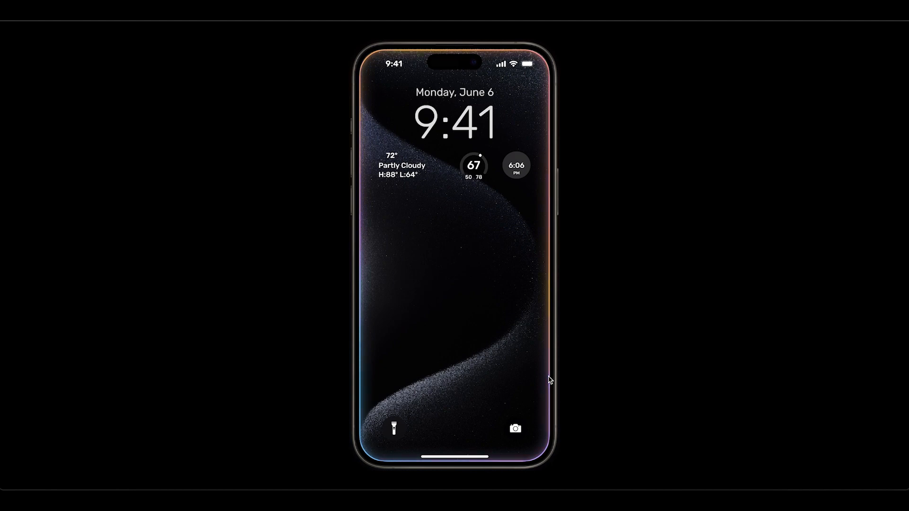
pyautogui.press('super+w')
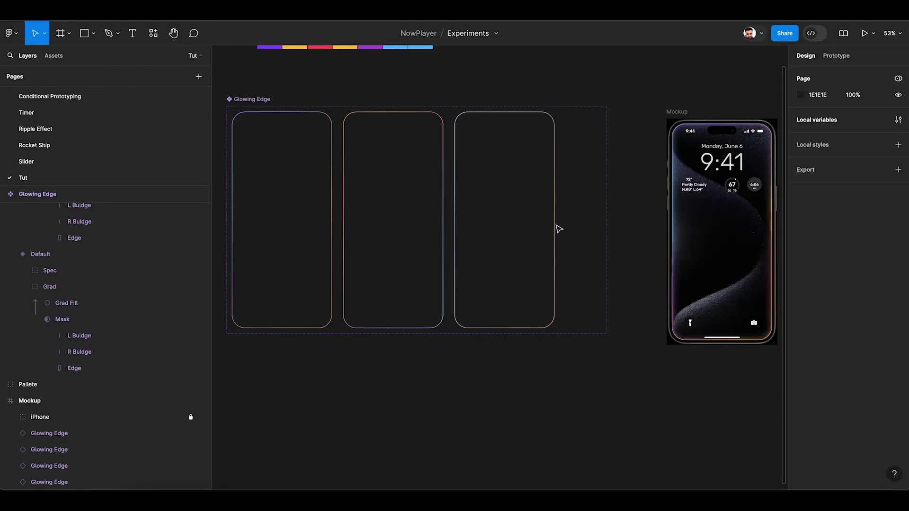
# Hide L Buldge and R Buldge in the Grad mask of the Mockup's topmost Glowing Edge instance
pyautogui.hscroll(2, 559, 229)
pyautogui.click(629, 250)
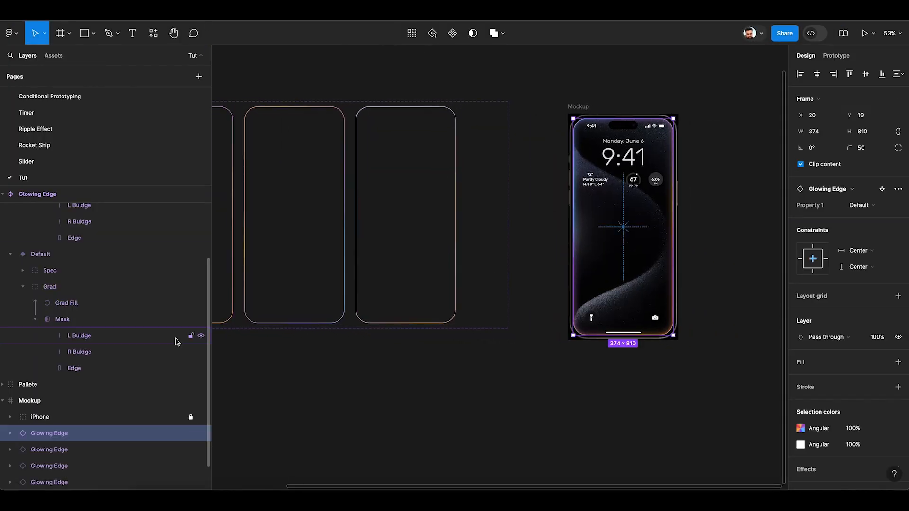
pyautogui.scroll(-2, 177, 339)
pyautogui.click(11, 401)
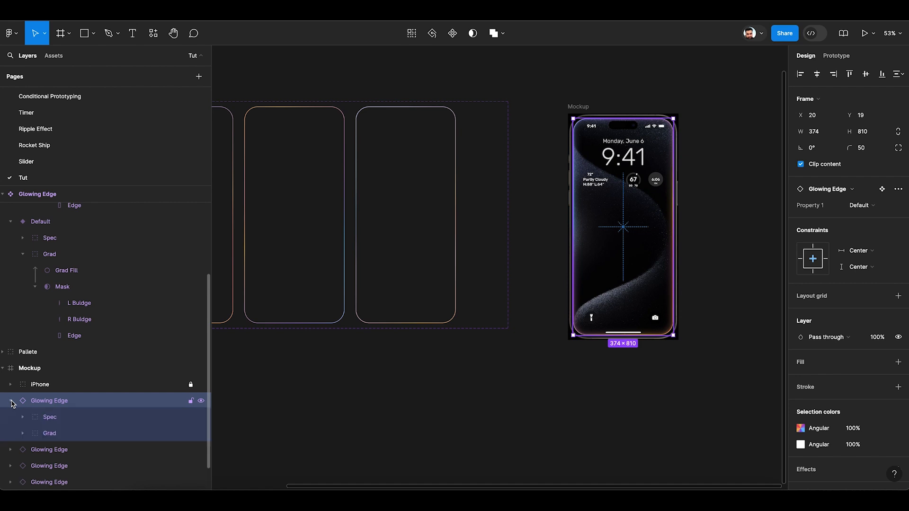
pyautogui.click(22, 433)
pyautogui.scroll(-3, 24, 432)
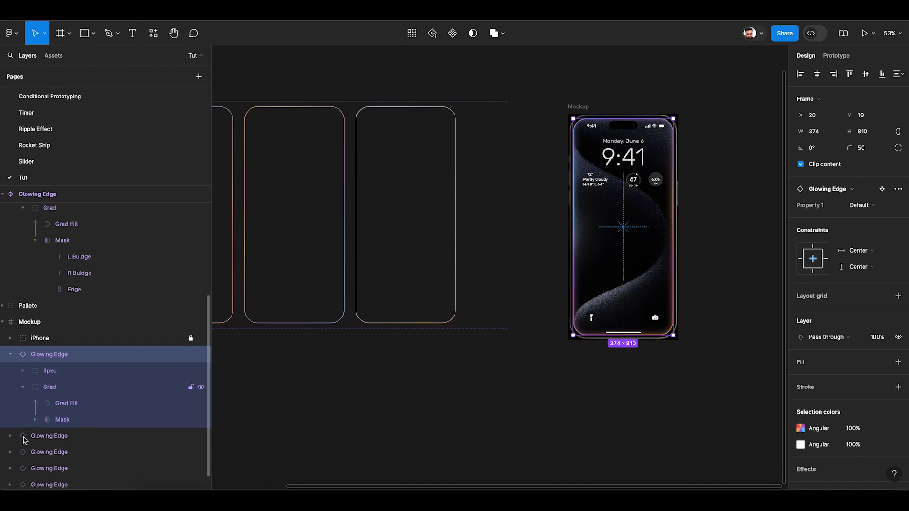
pyautogui.click(34, 416)
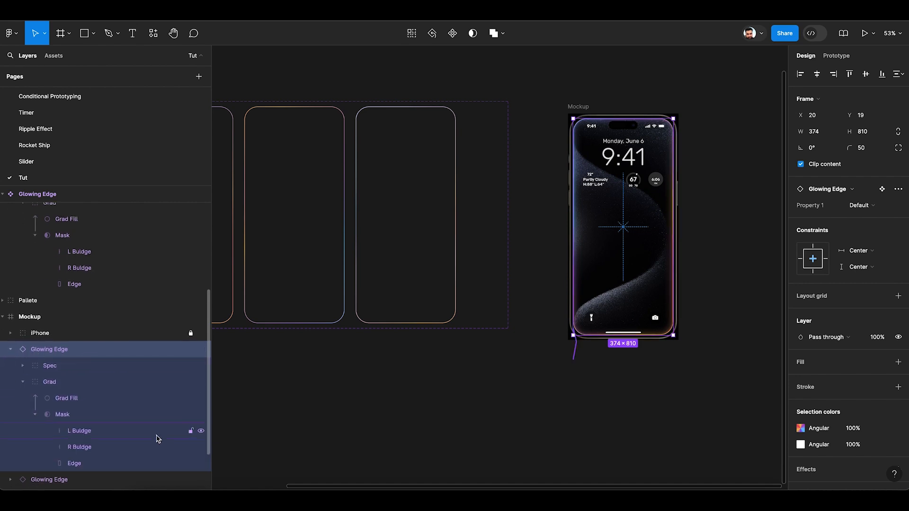
pyautogui.click(201, 431)
pyautogui.click(201, 447)
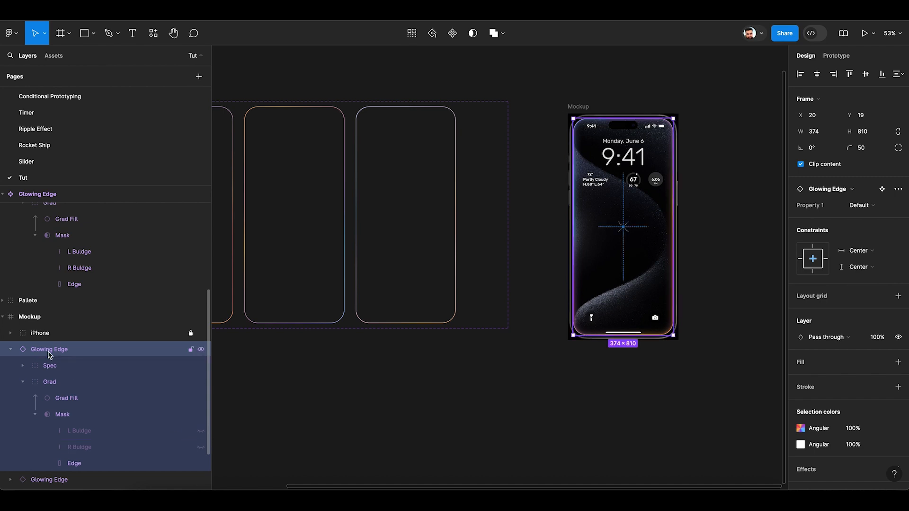
# Examine the glow along the phone's upper edges and check the mockup in the prototype preview
pyautogui.scroll(-2, 862, 407)
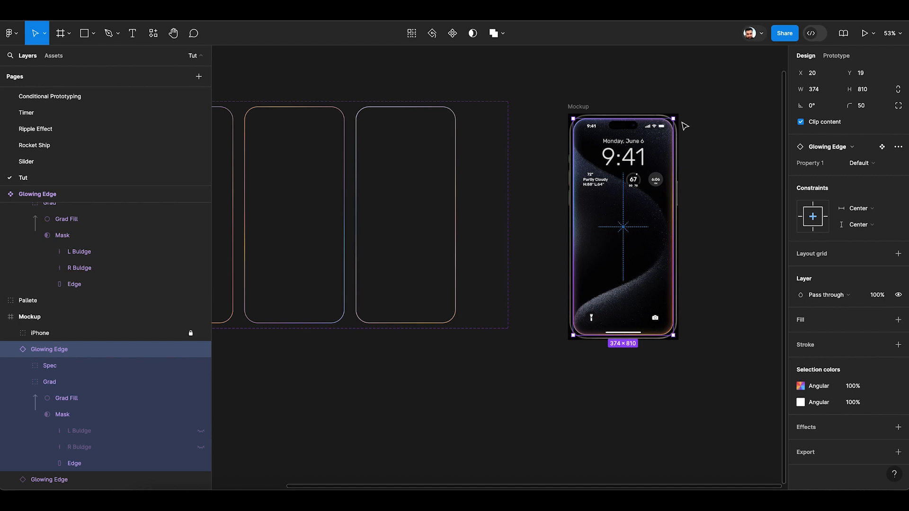
pyautogui.scroll(5, 685, 126)
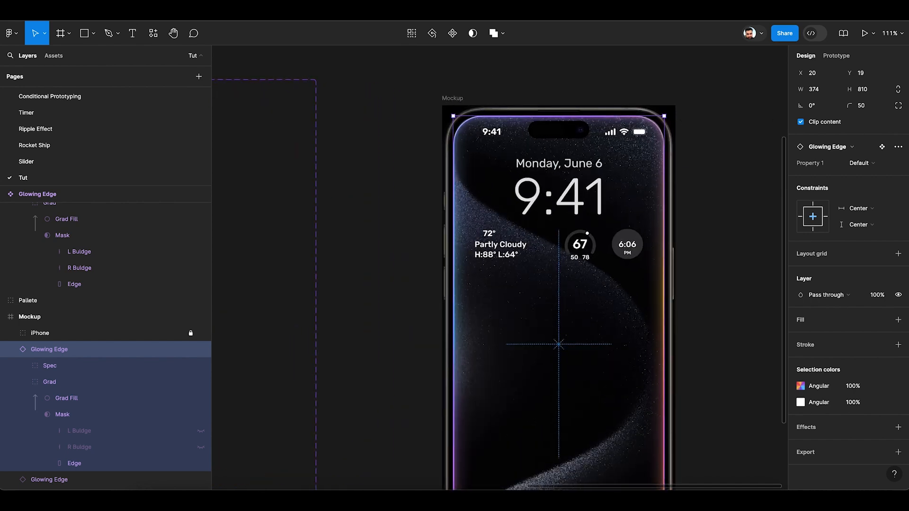
pyautogui.hotkey('ctrl', 'Tab')
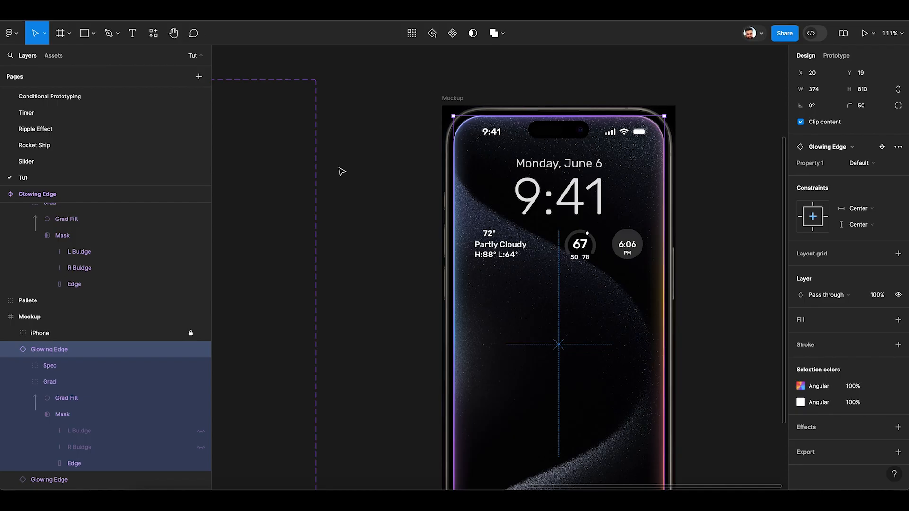
# Narrow Variant2's R Buldge to 11 wide, keeping its outer side aligned with the variant's right edge
pyautogui.scroll(-5, 342, 171)
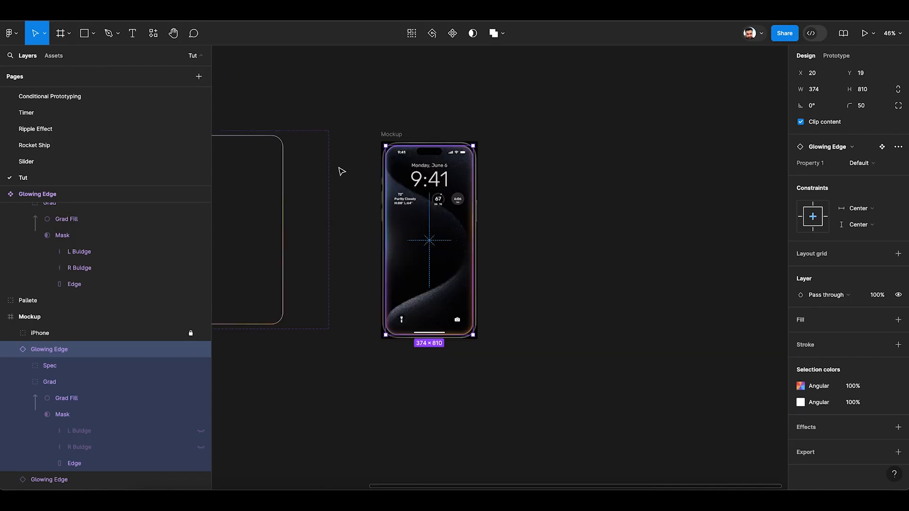
pyautogui.hscroll(-5, 342, 171)
pyautogui.scroll(-3, 342, 171)
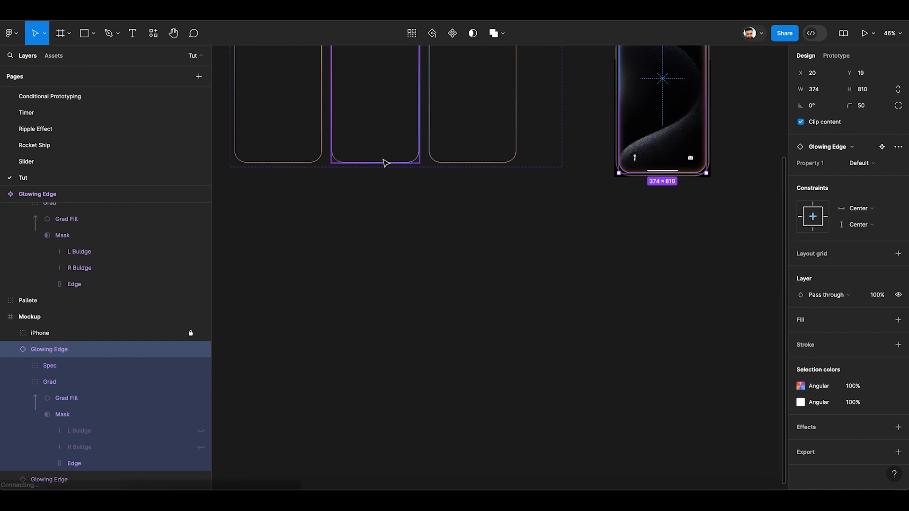
pyautogui.click(384, 162)
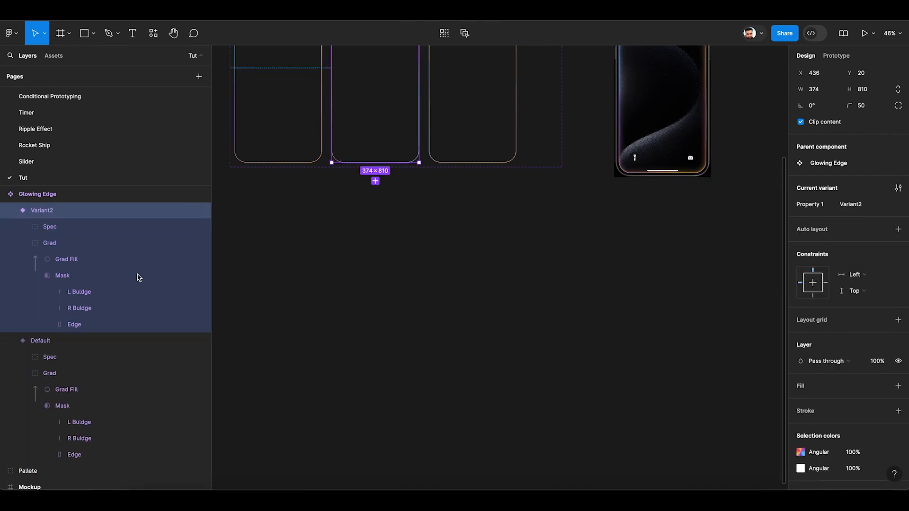
pyautogui.click(80, 308)
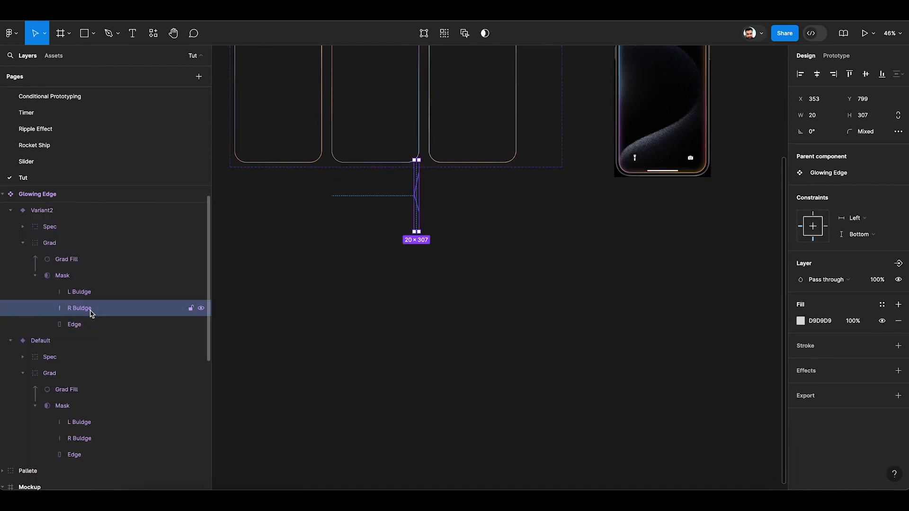
pyautogui.scroll(5, 395, 197)
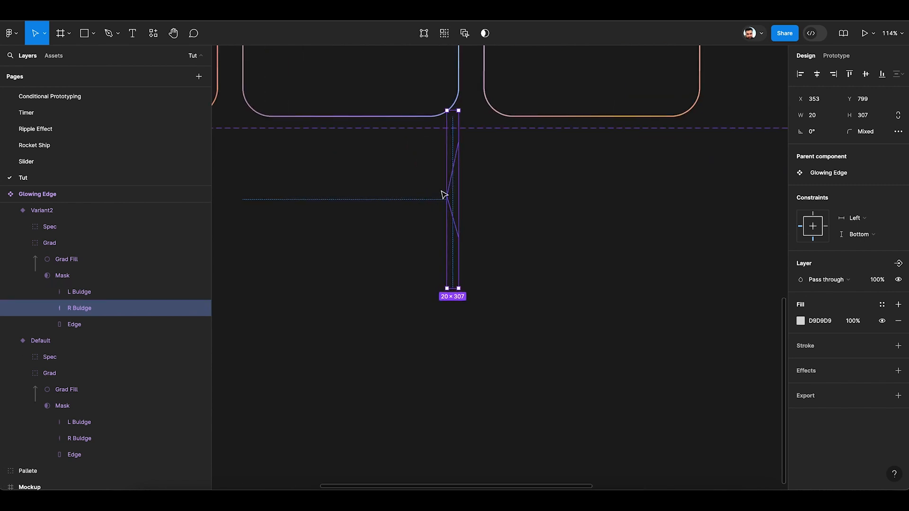
pyautogui.scroll(4, 448, 196)
pyautogui.moveTo(448, 197); pyautogui.dragTo(461, 199)
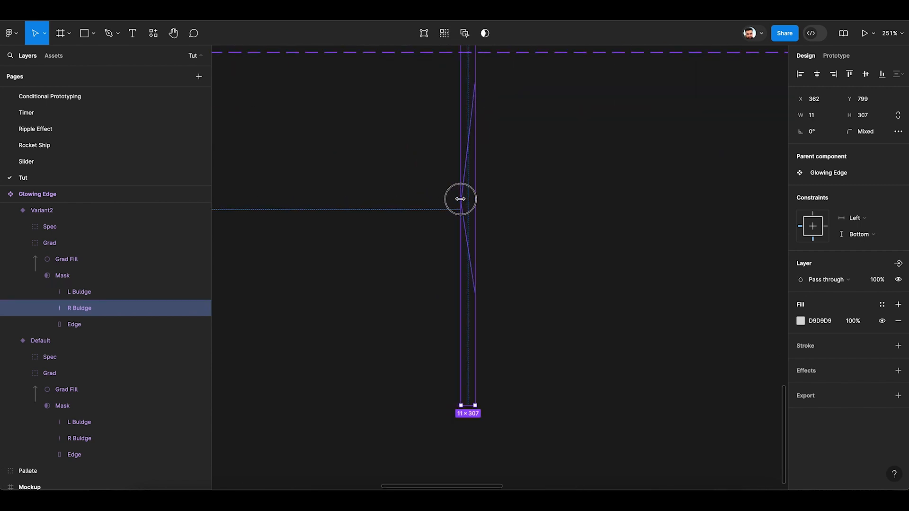
pyautogui.click(528, 200)
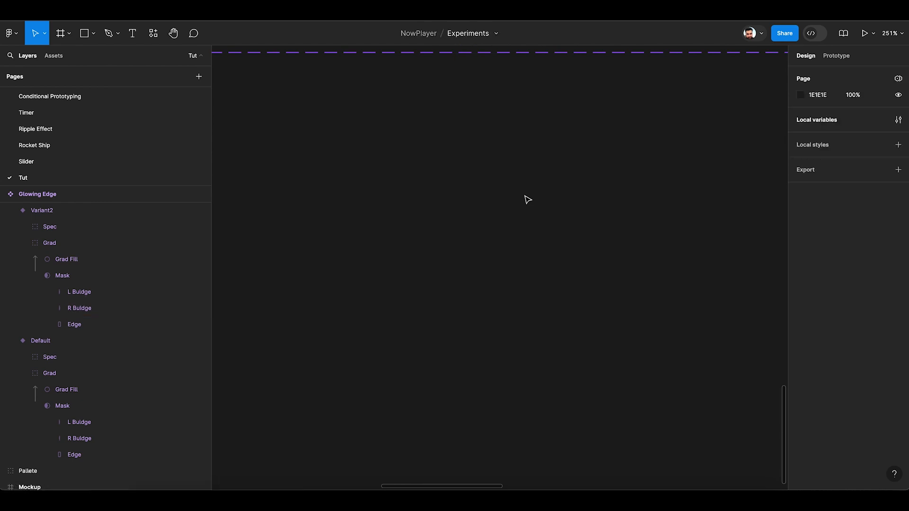
pyautogui.click(94, 311)
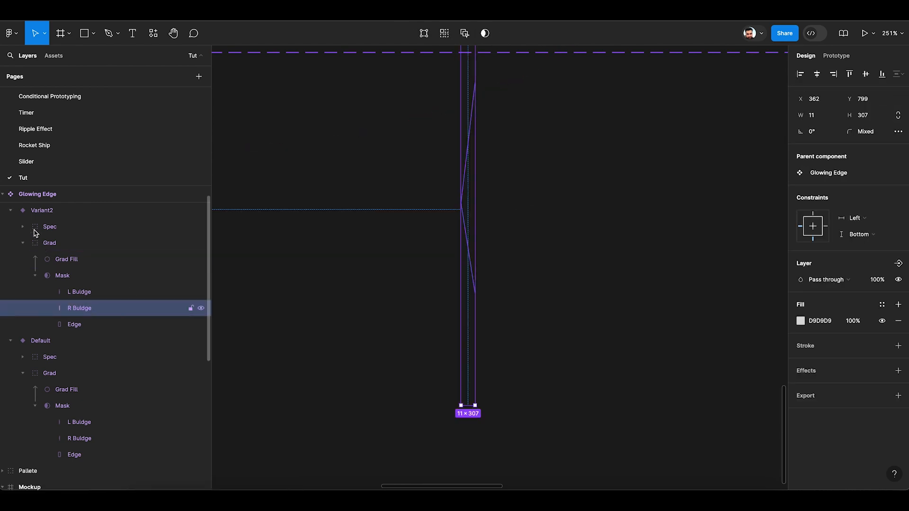
# Narrow R Buldge in Variant3's Mask to 11 wide and shift it to X 363, flush with the variant's right edge
pyautogui.scroll(1, 41, 236)
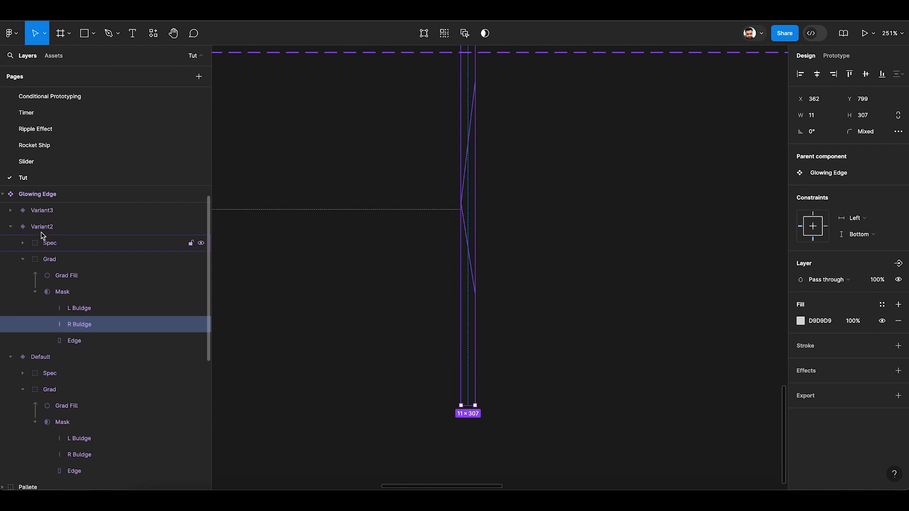
pyautogui.click(11, 211)
pyautogui.click(23, 243)
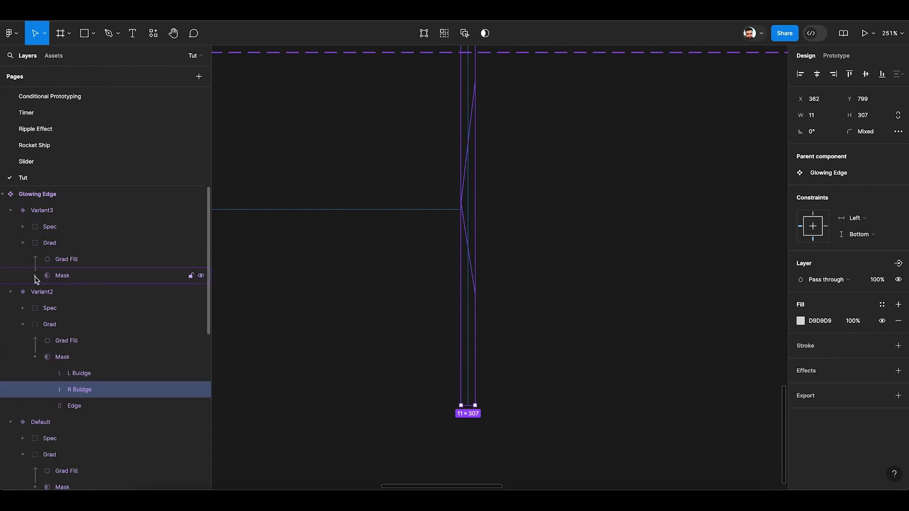
pyautogui.click(35, 277)
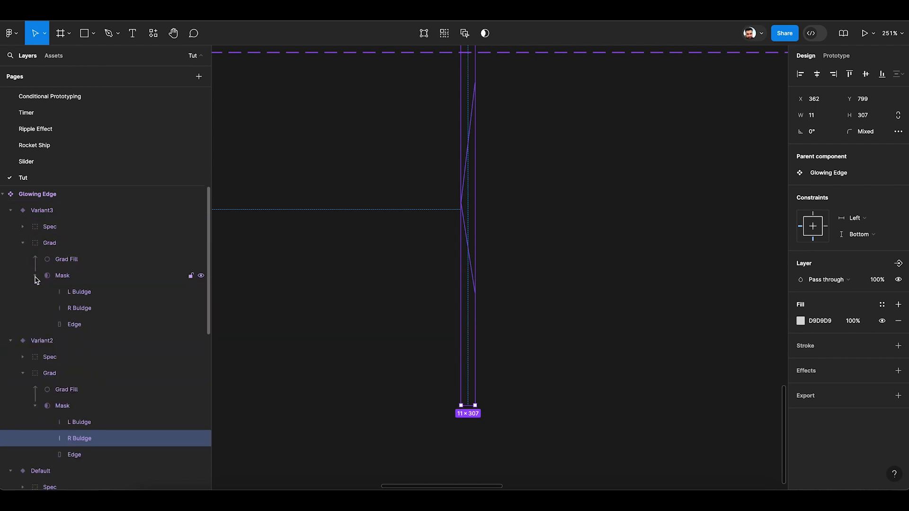
pyautogui.click(80, 309)
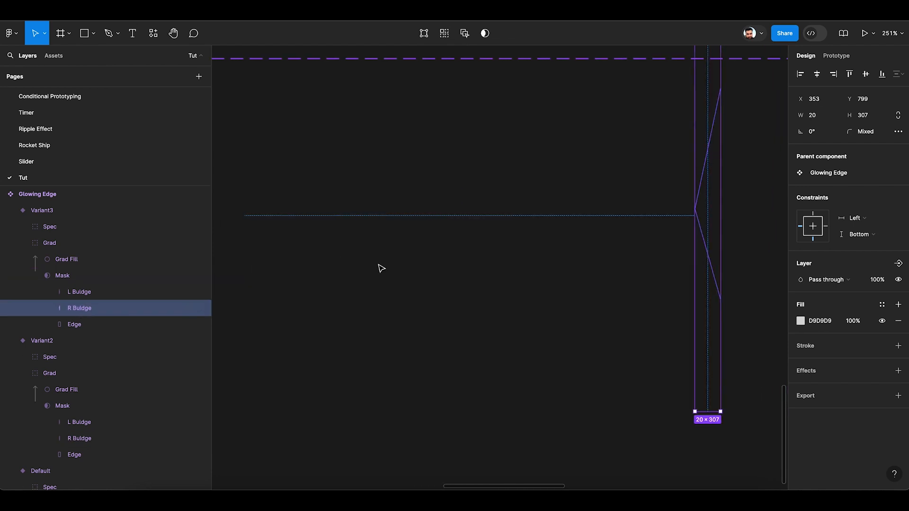
pyautogui.press('super+Left')
pyautogui.press('super+Left')
pyautogui.press('super+Left')
pyautogui.press('super+Left')
pyautogui.press('super+Left')
pyautogui.press('super+Left')
pyautogui.press('super+Left')
pyautogui.press('super+Left')
pyautogui.press('super+Left')
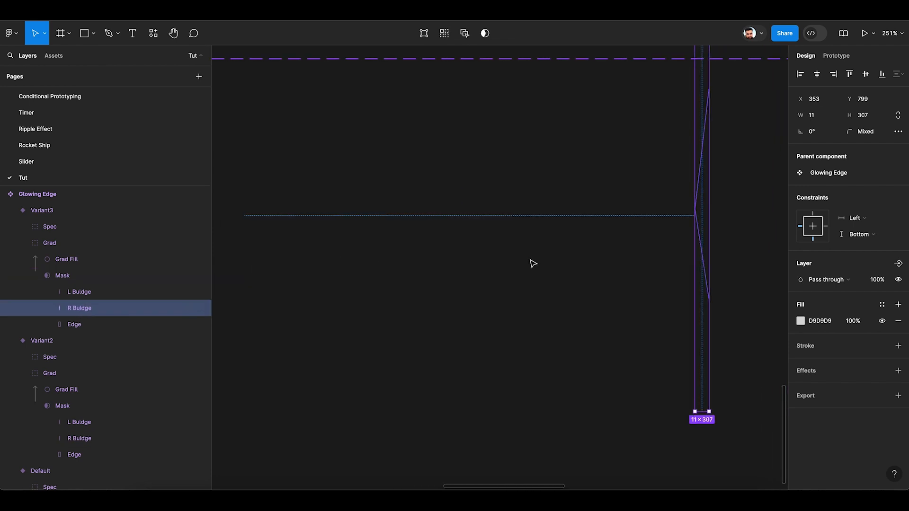
pyautogui.scroll(-5, 533, 263)
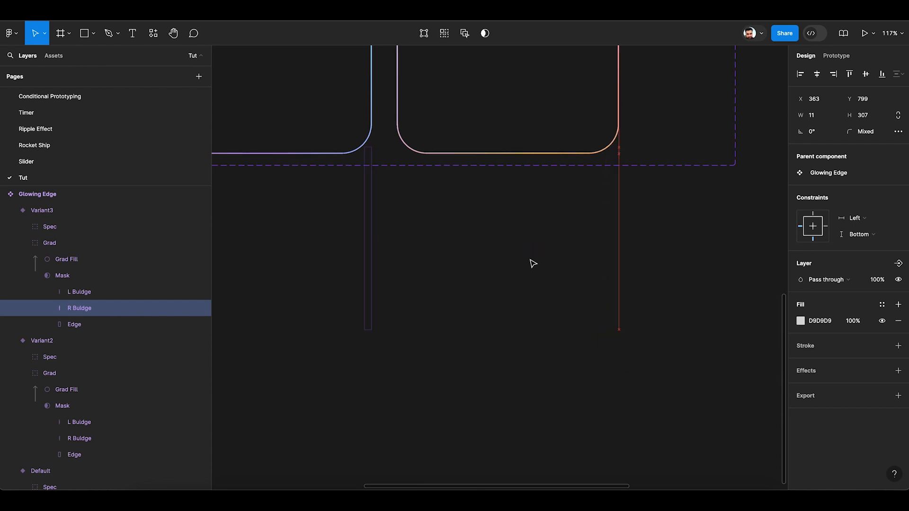
pyautogui.scroll(-5, 533, 263)
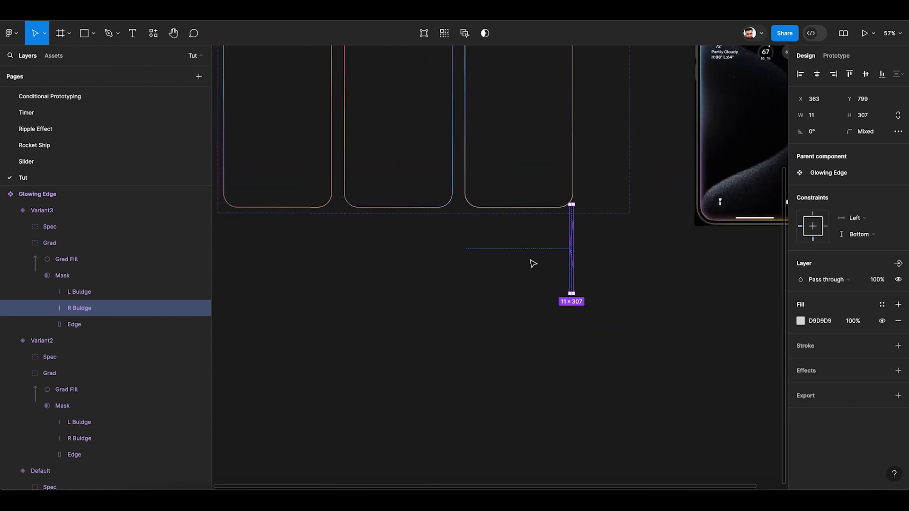
pyautogui.click(640, 298)
# Move L Buldge in Variant3's Grad mask from below the variant to above its top edge, at Y -69
pyautogui.hscroll(-5, 640, 299)
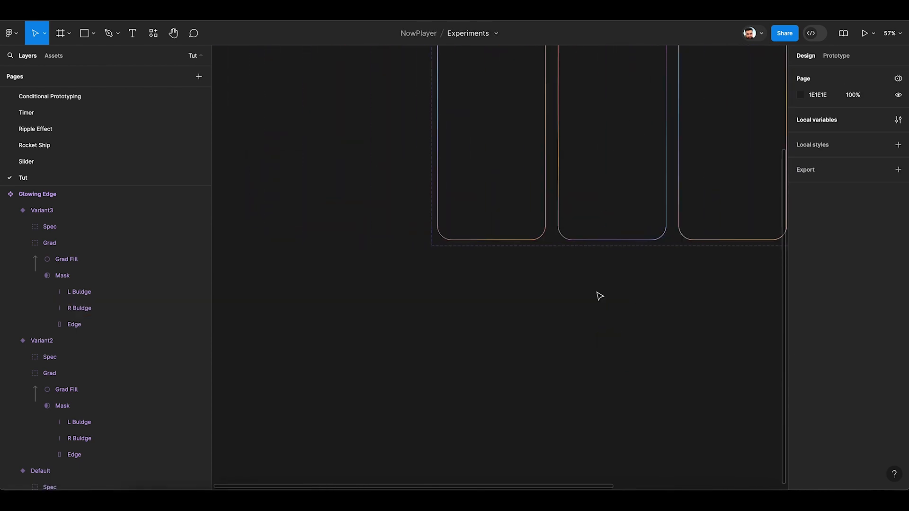
pyautogui.click(499, 223)
pyautogui.scroll(-6, 184, 334)
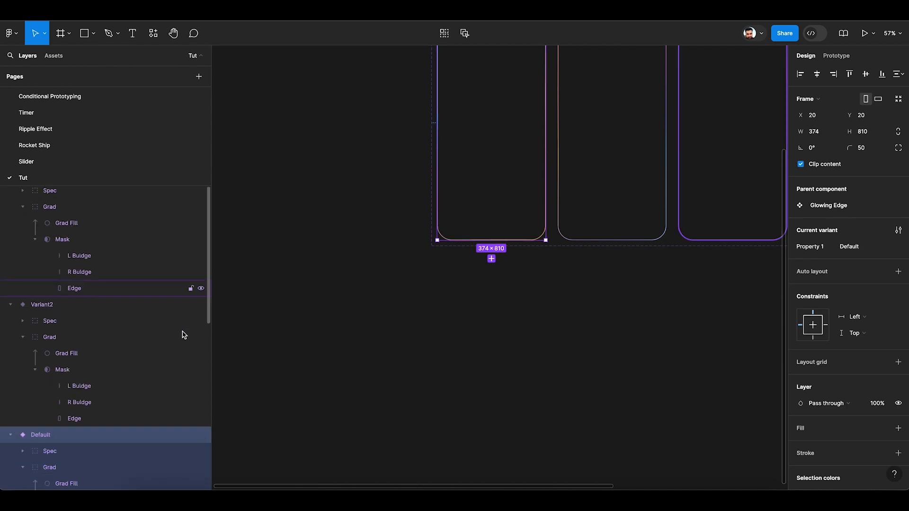
pyautogui.scroll(1, 183, 334)
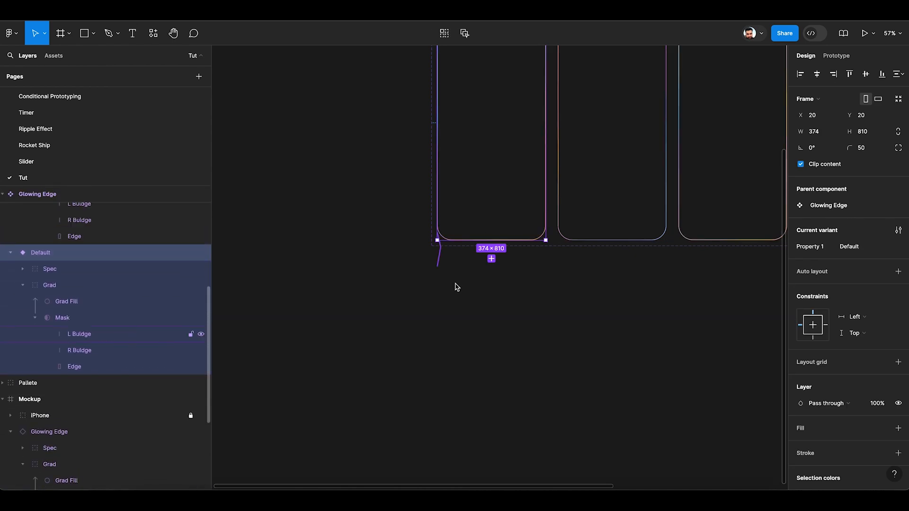
pyautogui.scroll(5, 456, 287)
pyautogui.hscroll(5, 456, 287)
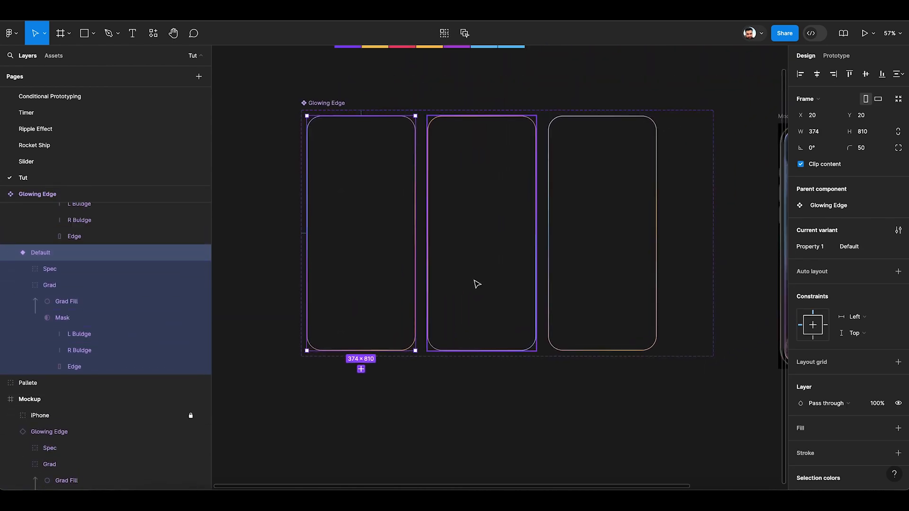
pyautogui.click(530, 292)
pyautogui.click(574, 285)
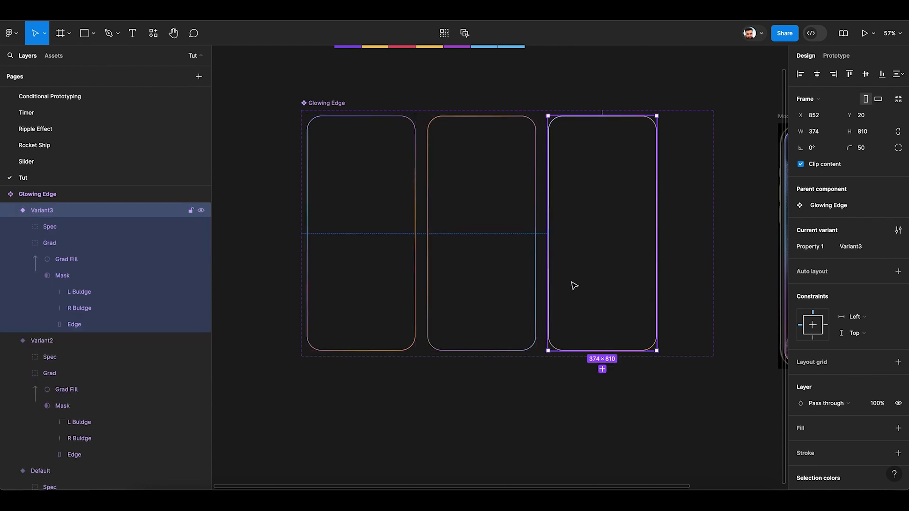
pyautogui.click(79, 294)
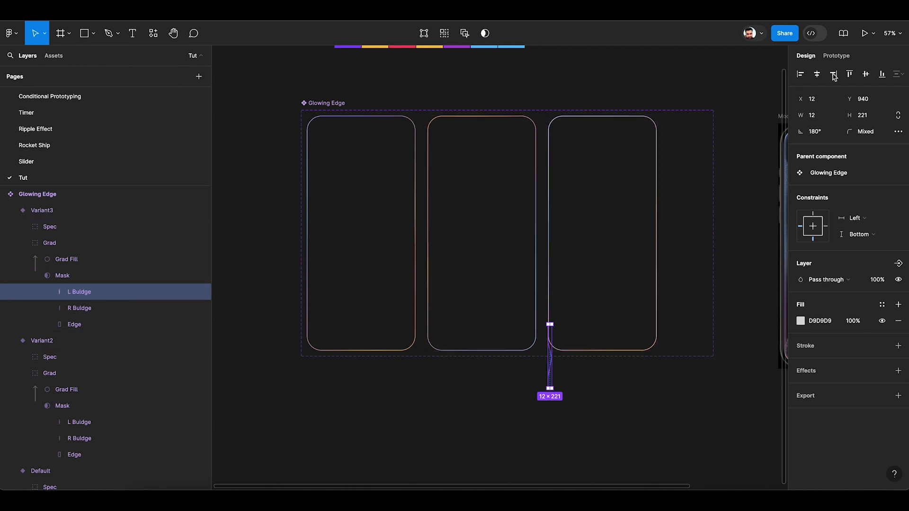
pyautogui.click(850, 75)
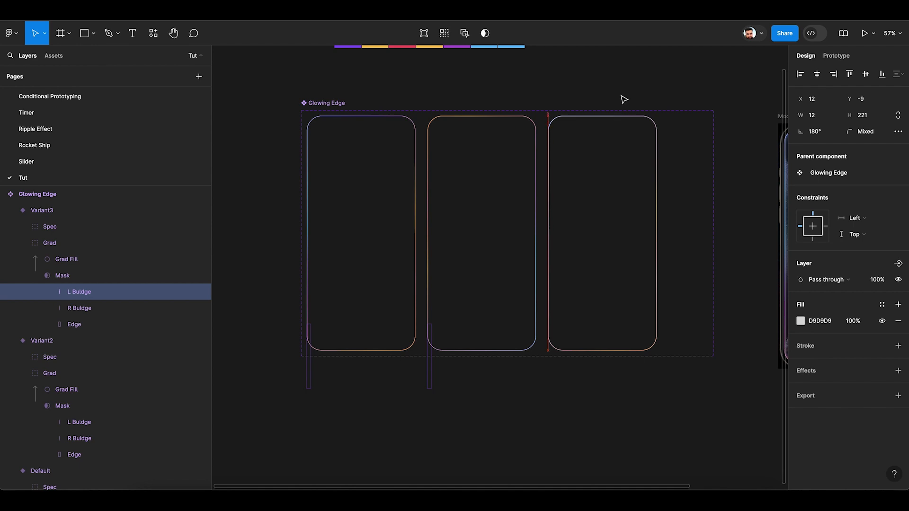
pyautogui.click(600, 84)
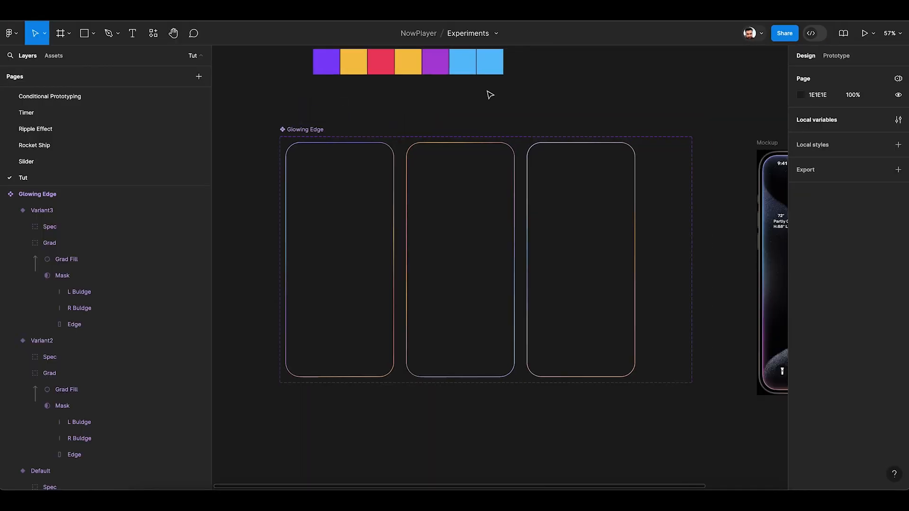
# Stretch Variant3's L Buldge upward to a height of about 287 and check the mockup in the prototype preview
pyautogui.keyDown('ctrl'); pyautogui.click(536, 151); pyautogui.keyUp('ctrl')
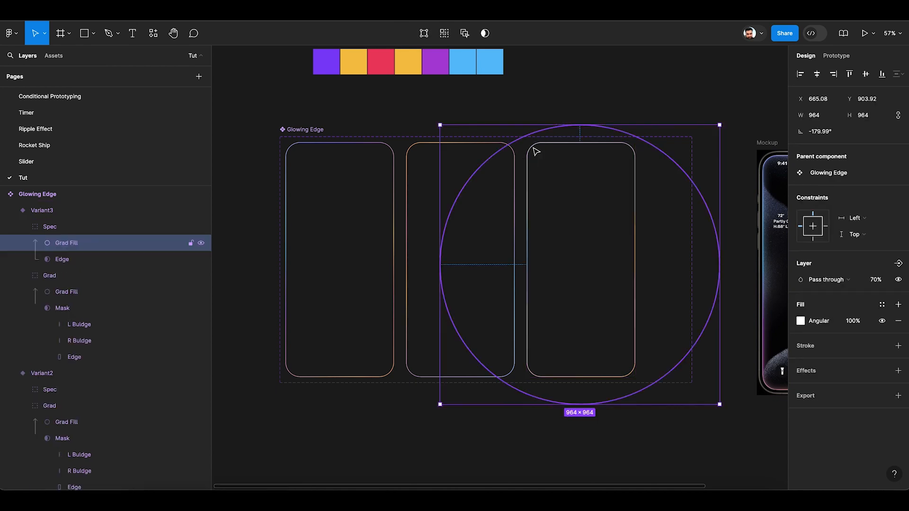
pyautogui.click(72, 325)
pyautogui.scroll(5, 484, 129)
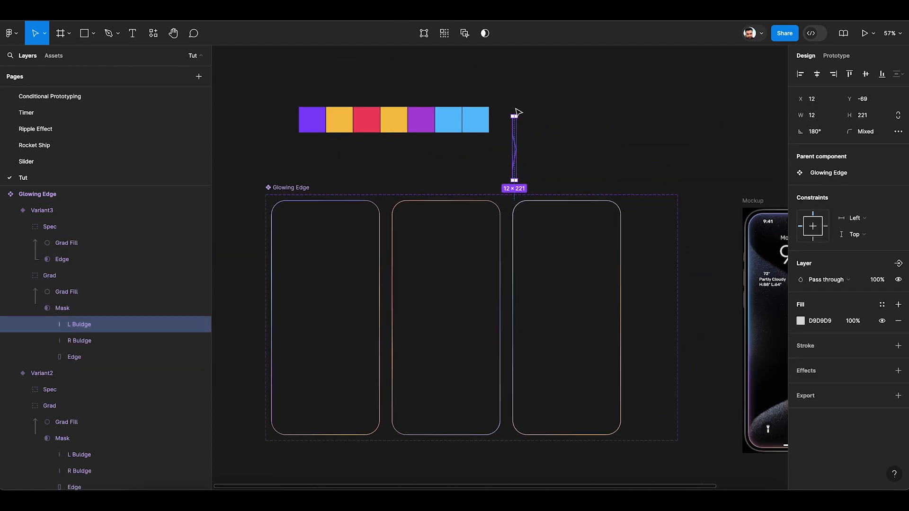
pyautogui.scroll(5, 518, 115)
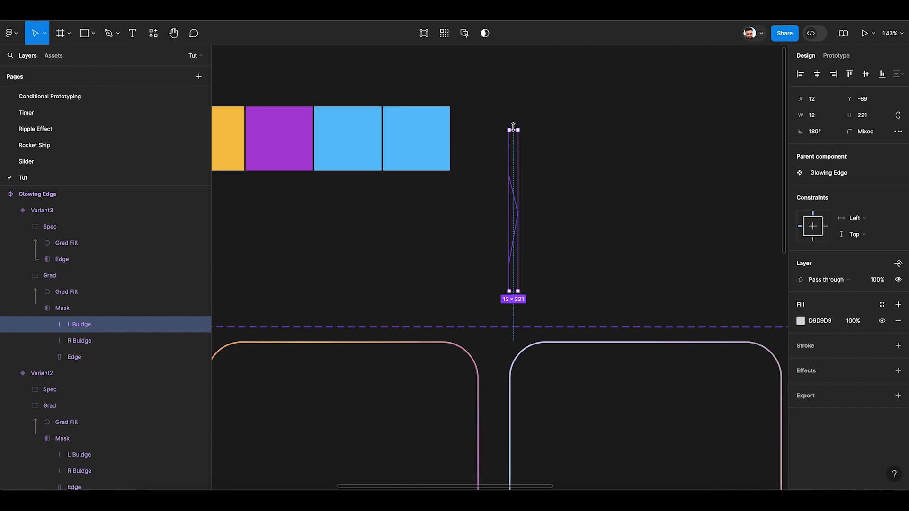
pyautogui.moveTo(514, 127); pyautogui.dragTo(512, 81)
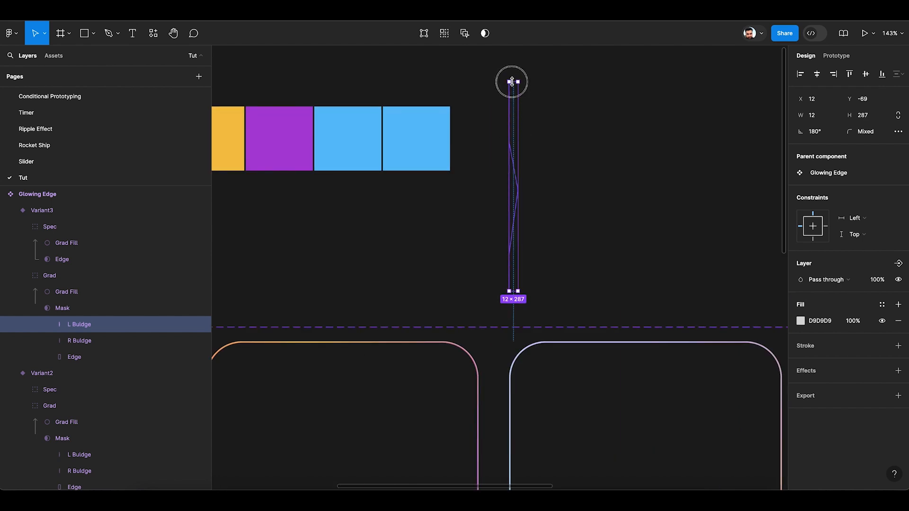
pyautogui.click(559, 99)
pyautogui.click(349, 11)
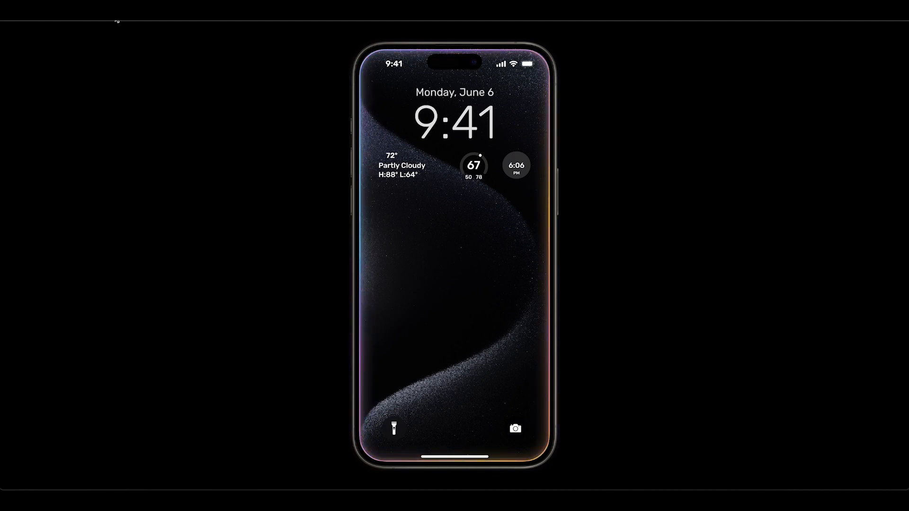
pyautogui.click(247, 12)
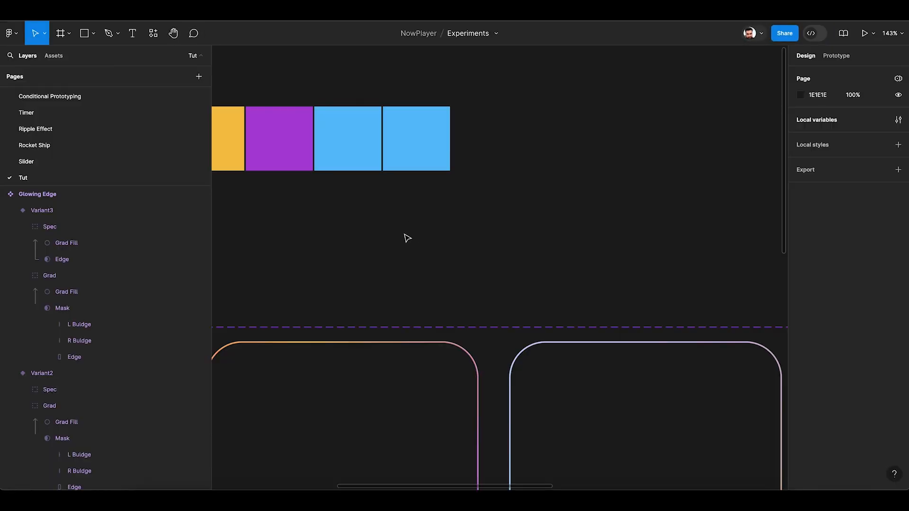
# Change the easing of the after-delay transition from the Default variant to Variant2 to Ease in and out back
pyautogui.scroll(-6, 407, 238)
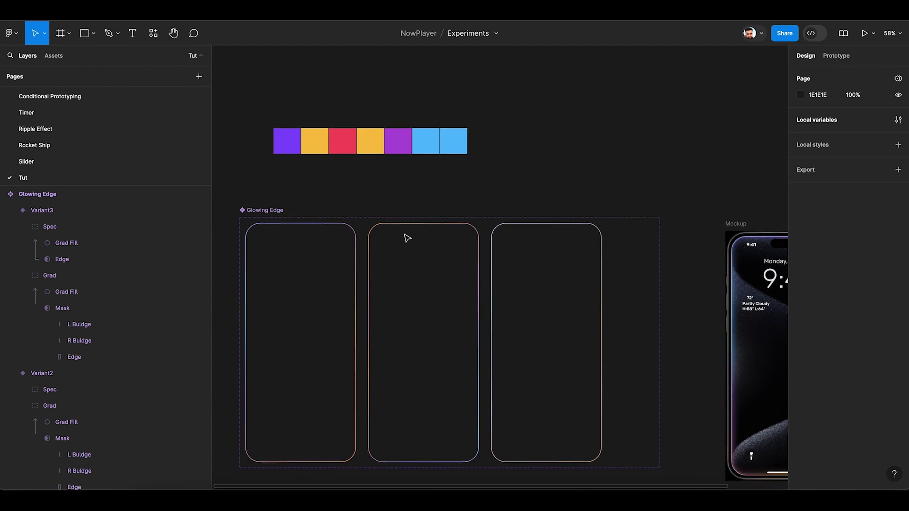
pyautogui.scroll(-3, 407, 239)
pyautogui.hscroll(-2, 407, 239)
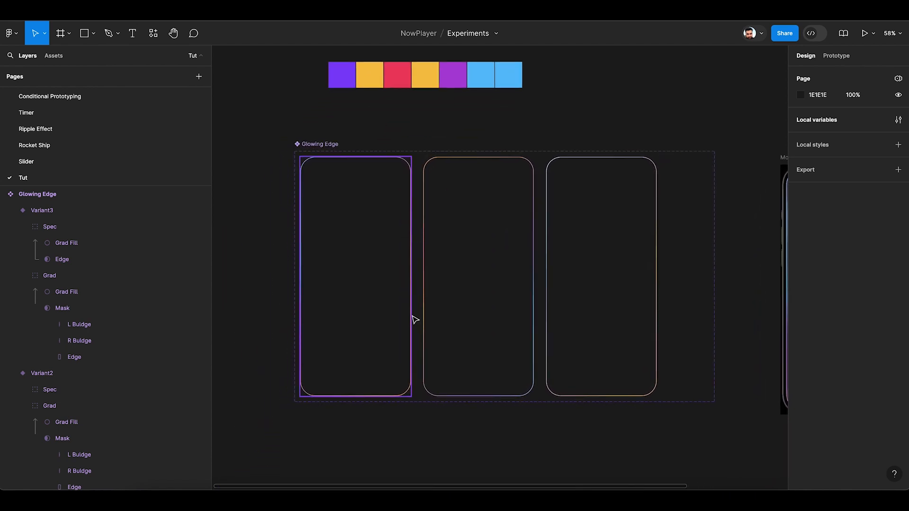
pyautogui.click(837, 55)
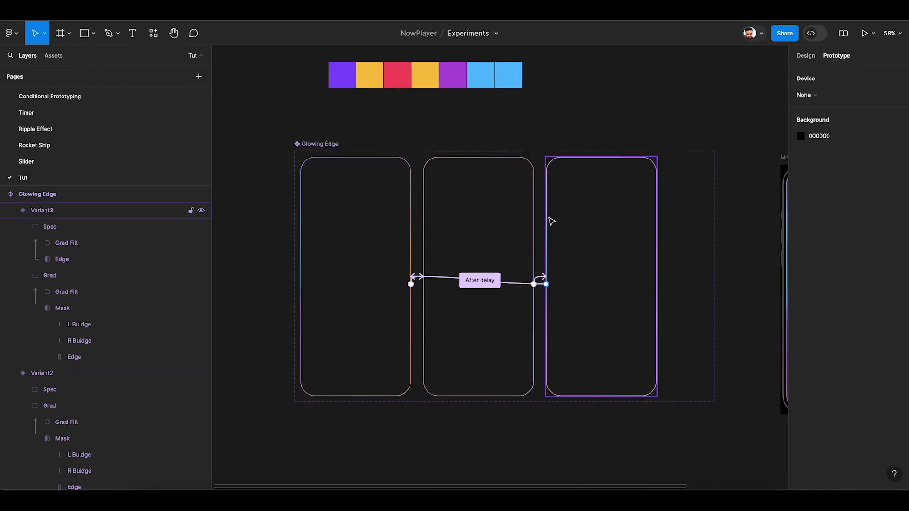
pyautogui.scroll(6, 548, 219)
pyautogui.click(436, 266)
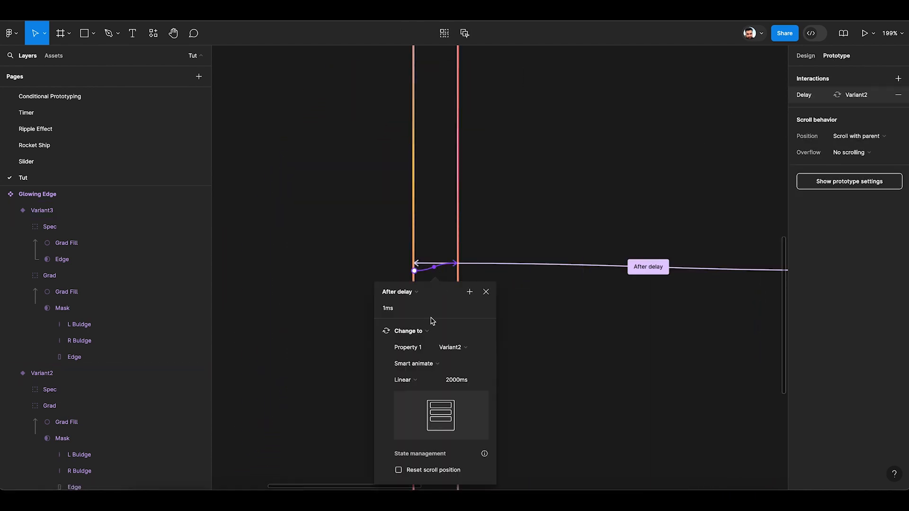
pyautogui.click(420, 383)
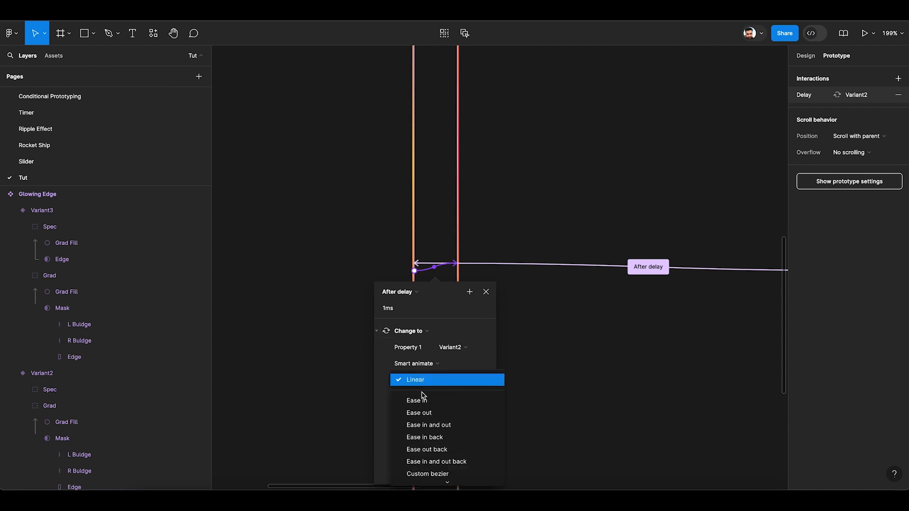
pyautogui.scroll(-1, 428, 446)
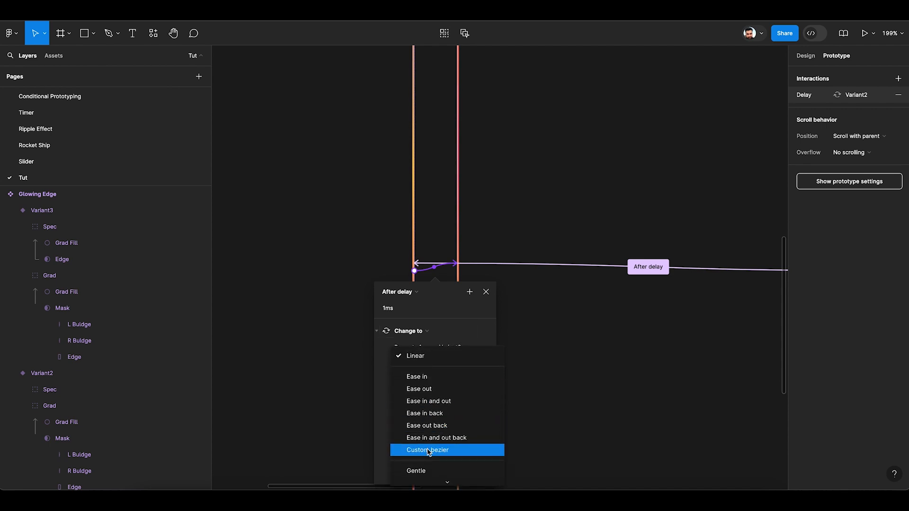
pyautogui.click(430, 441)
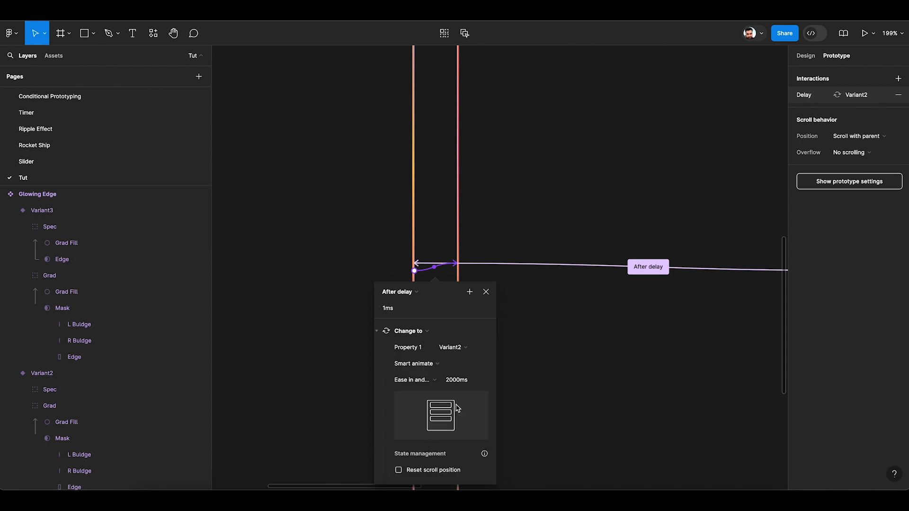
# Give Variant2's after-delay transition to Variant3 the same Ease in and out back easing, then deselect the variant
pyautogui.hscroll(8, 635, 323)
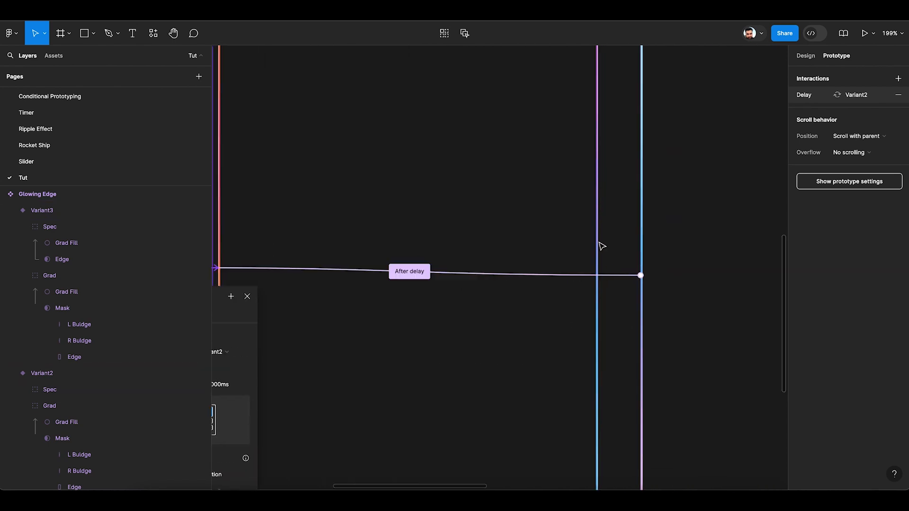
pyautogui.click(599, 242)
pyautogui.click(618, 271)
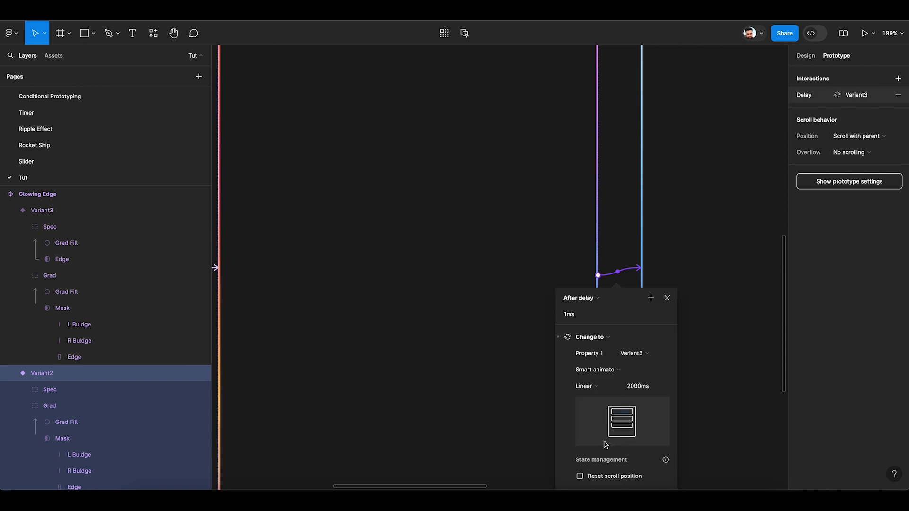
pyautogui.click(609, 375)
pyautogui.scroll(-2, 610, 404)
pyautogui.click(611, 404)
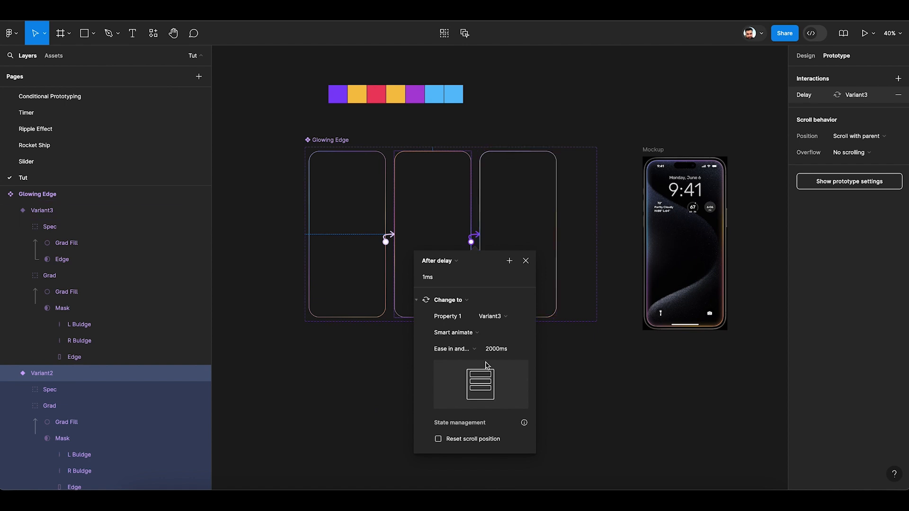
pyautogui.click(597, 349)
pyautogui.hscroll(3, 596, 348)
pyautogui.scroll(2, 596, 348)
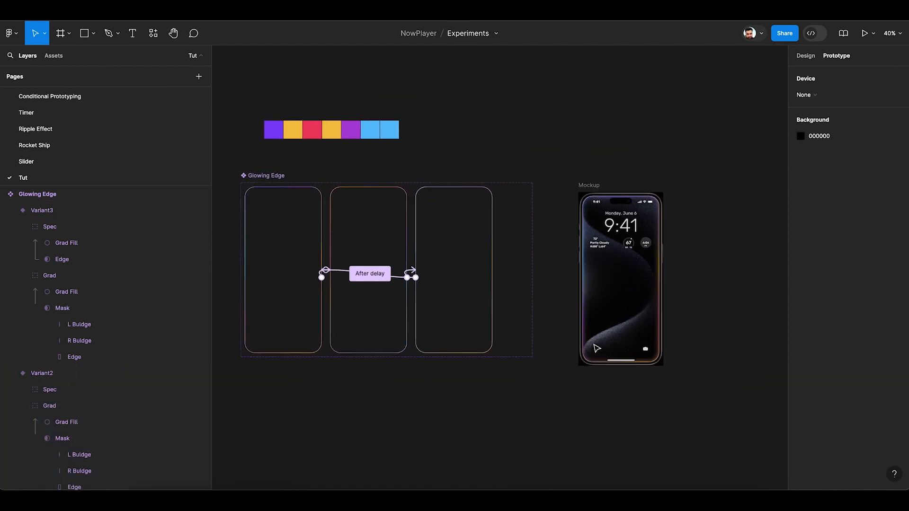